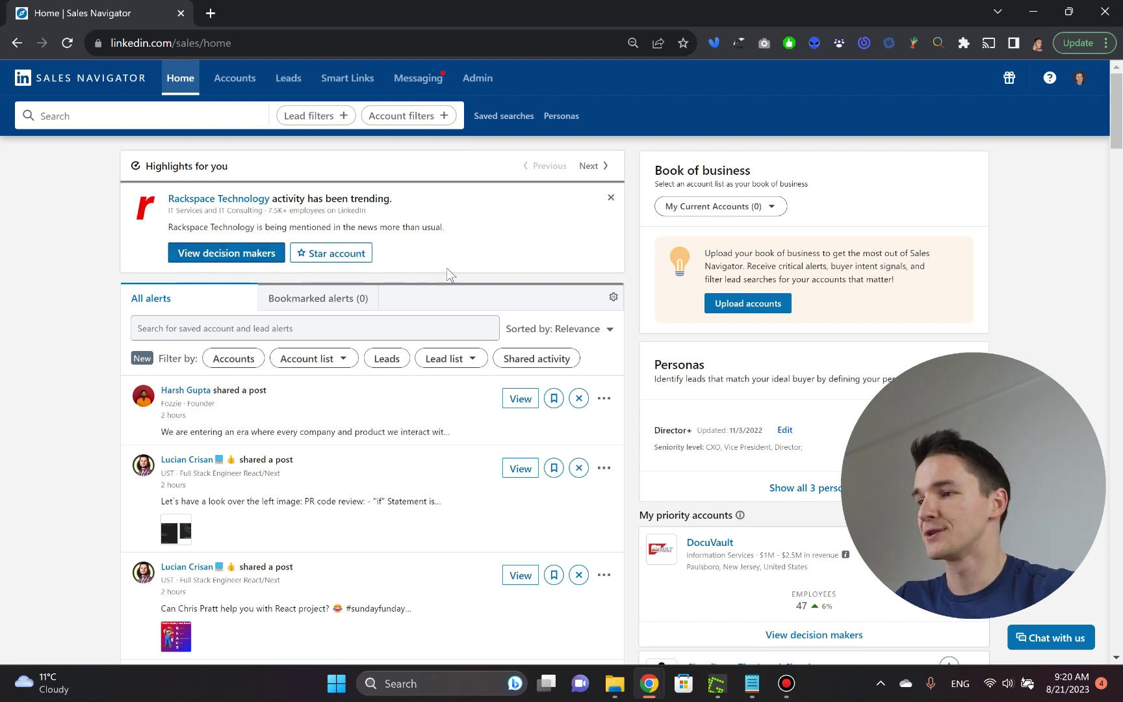
# - Start an empty lead search and expand the full set of lead filters
pyautogui.click(75, 121)
pyautogui.press('Return')
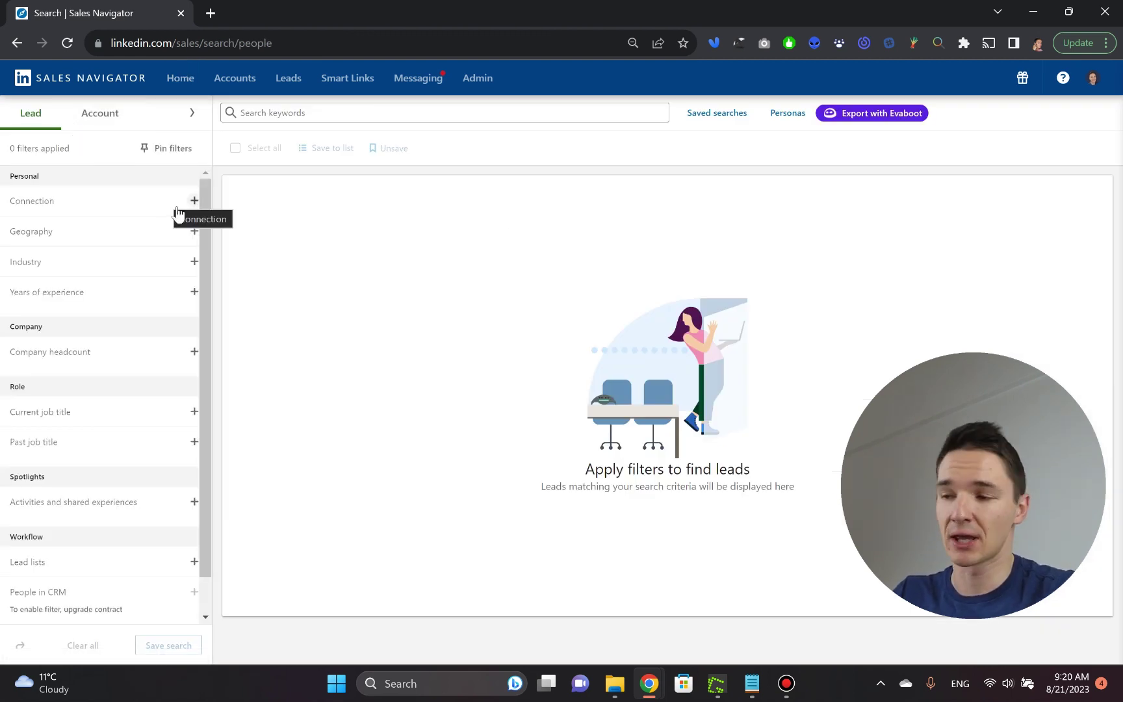
pyautogui.scroll(-1, 121, 286)
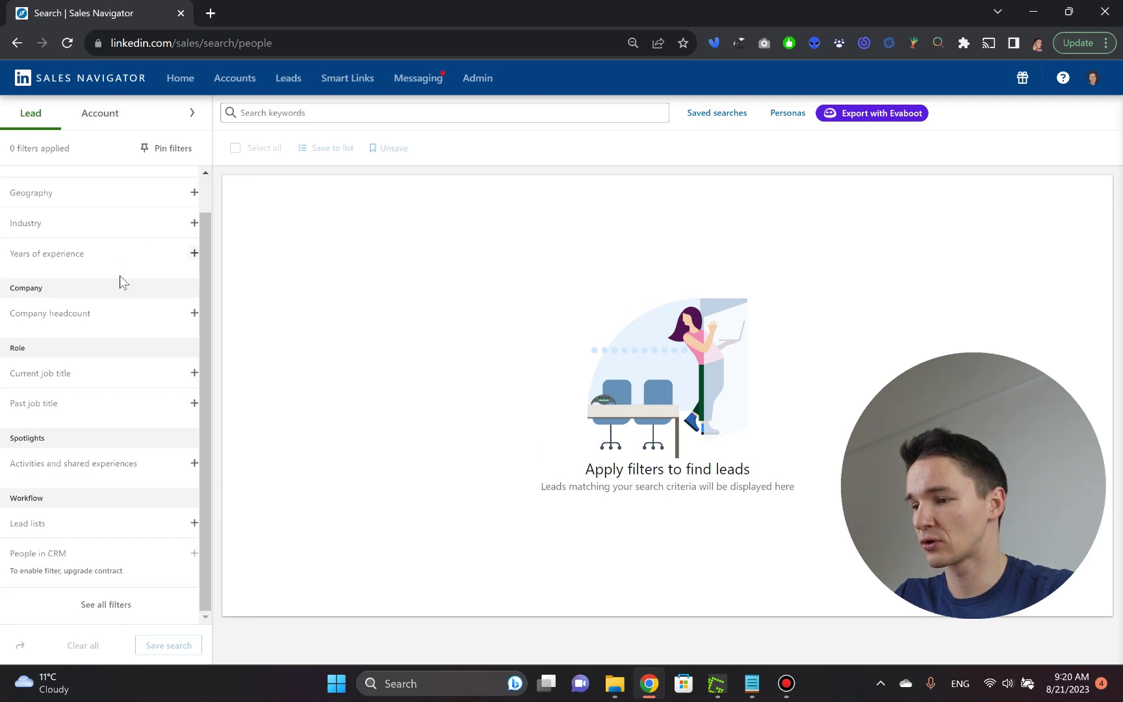
pyautogui.click(103, 604)
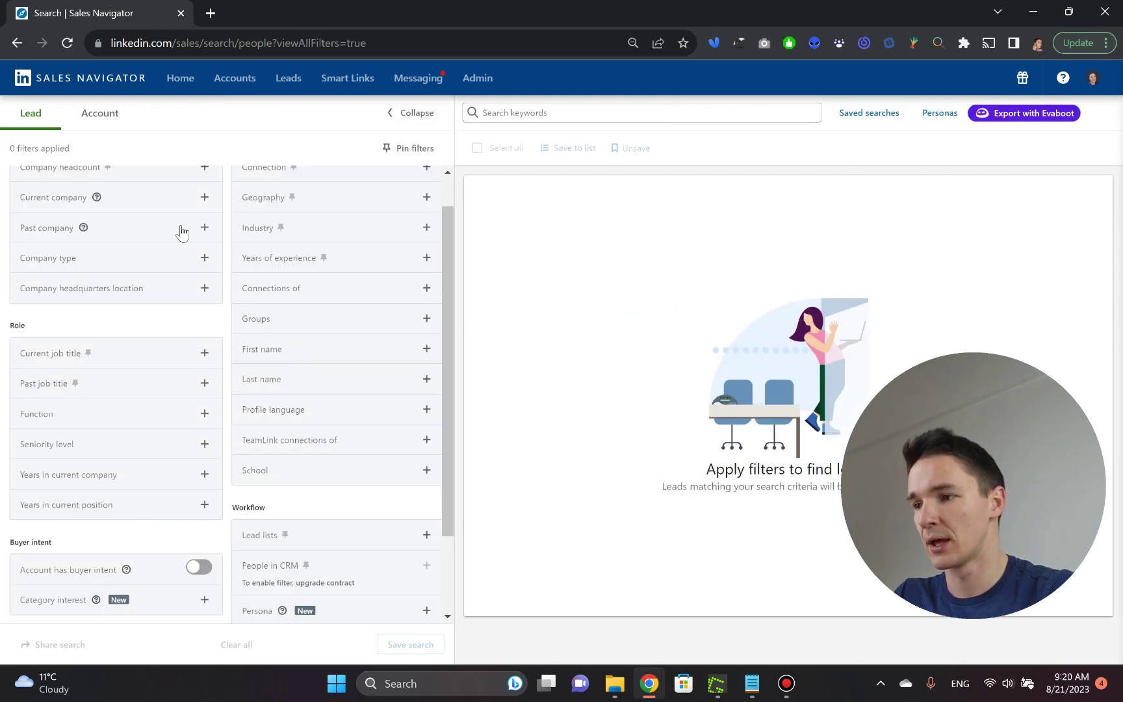
pyautogui.scroll(1, 195, 260)
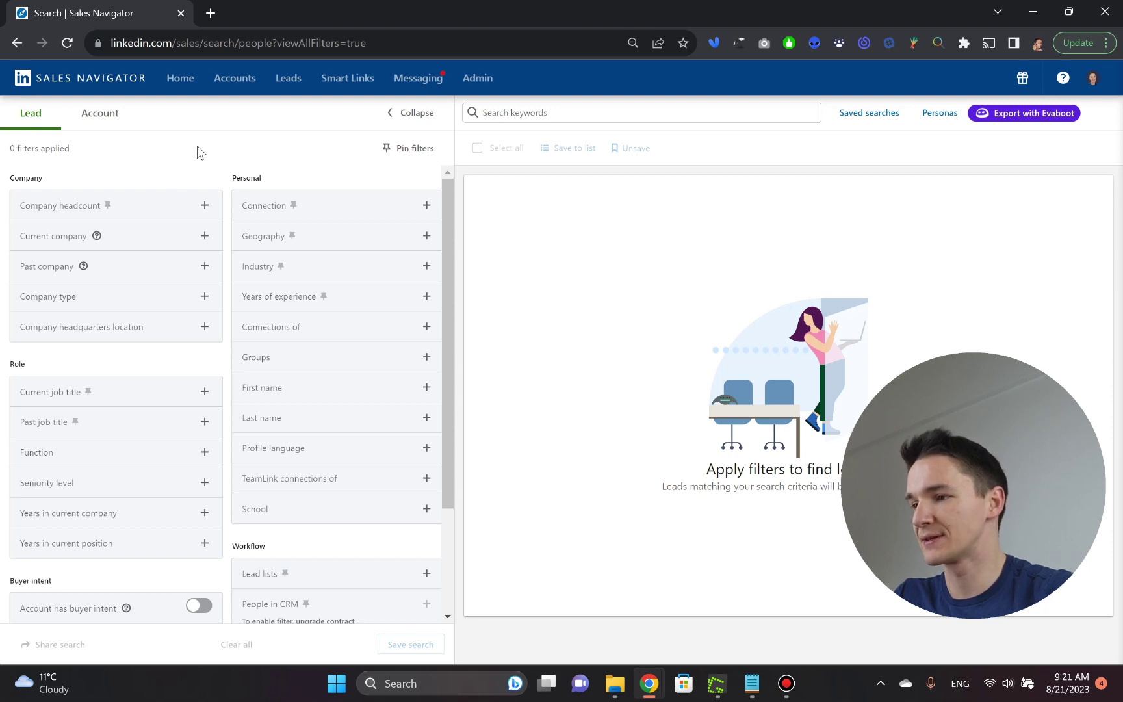
# - Include New York City Metropolitan Area in the Geography filter, giving 13M+ leads
pyautogui.click(424, 238)
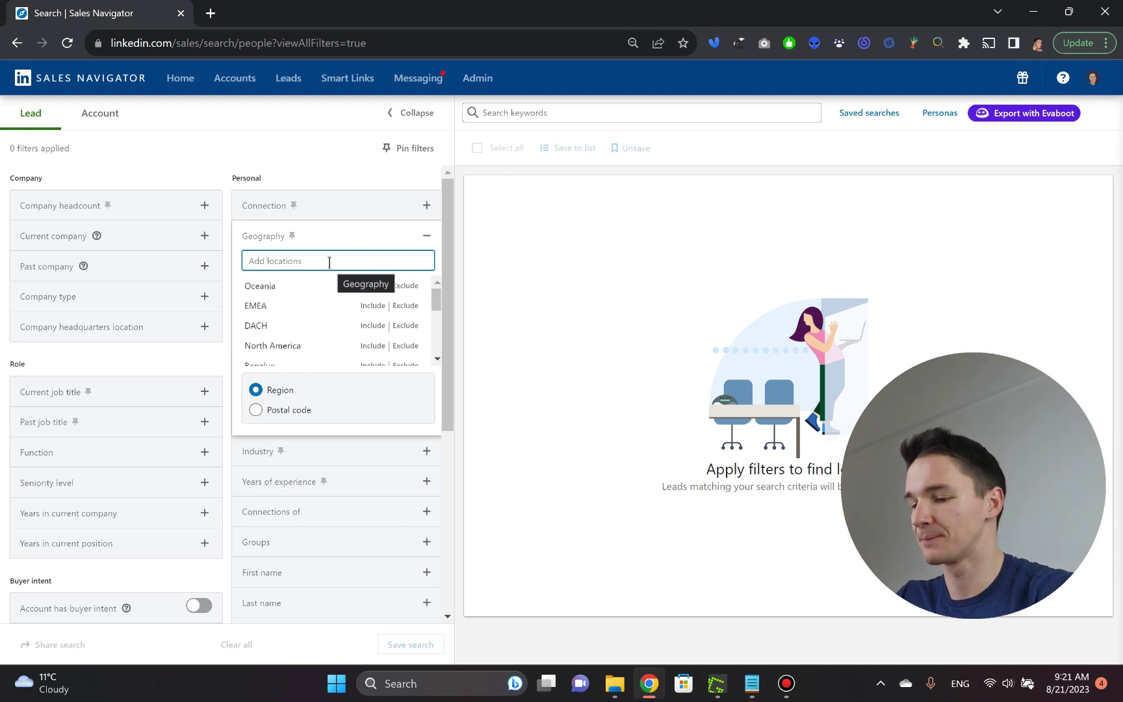
pyautogui.write('new')
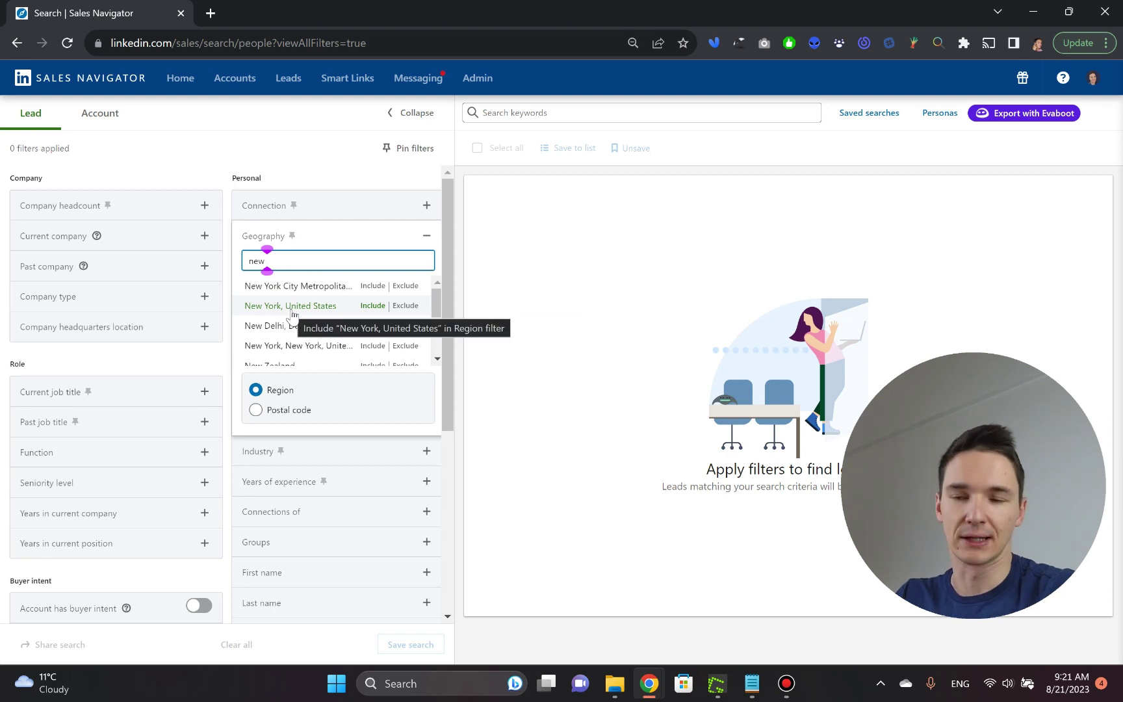
pyautogui.click(371, 286)
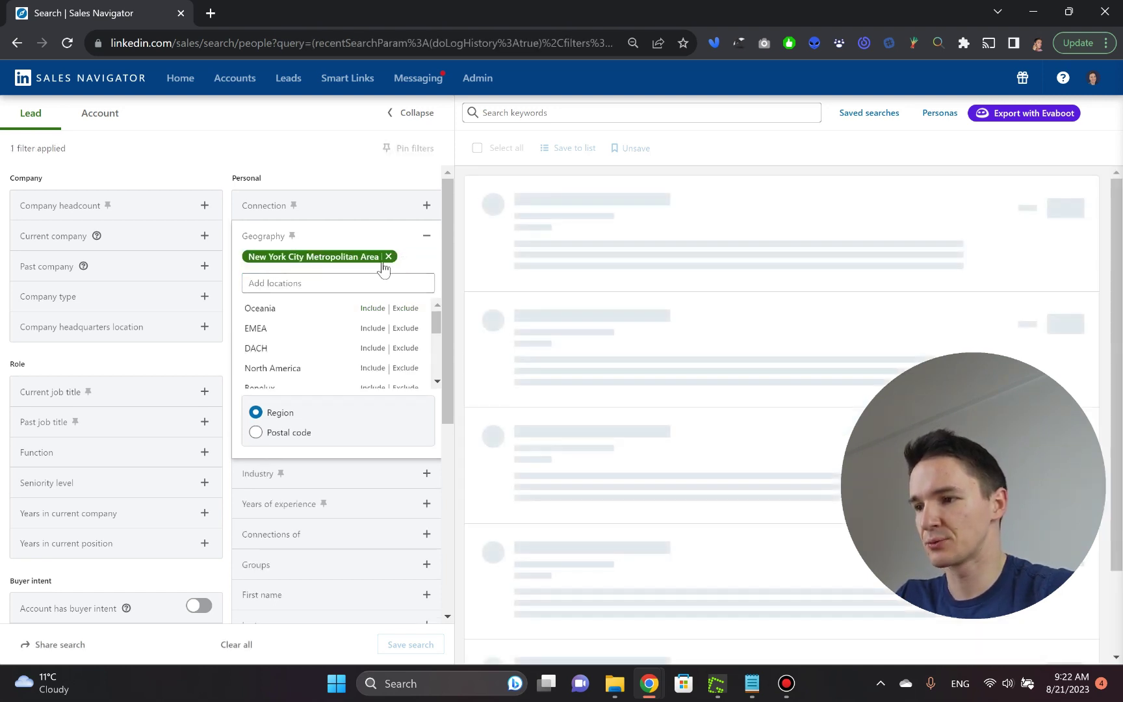
pyautogui.click(427, 237)
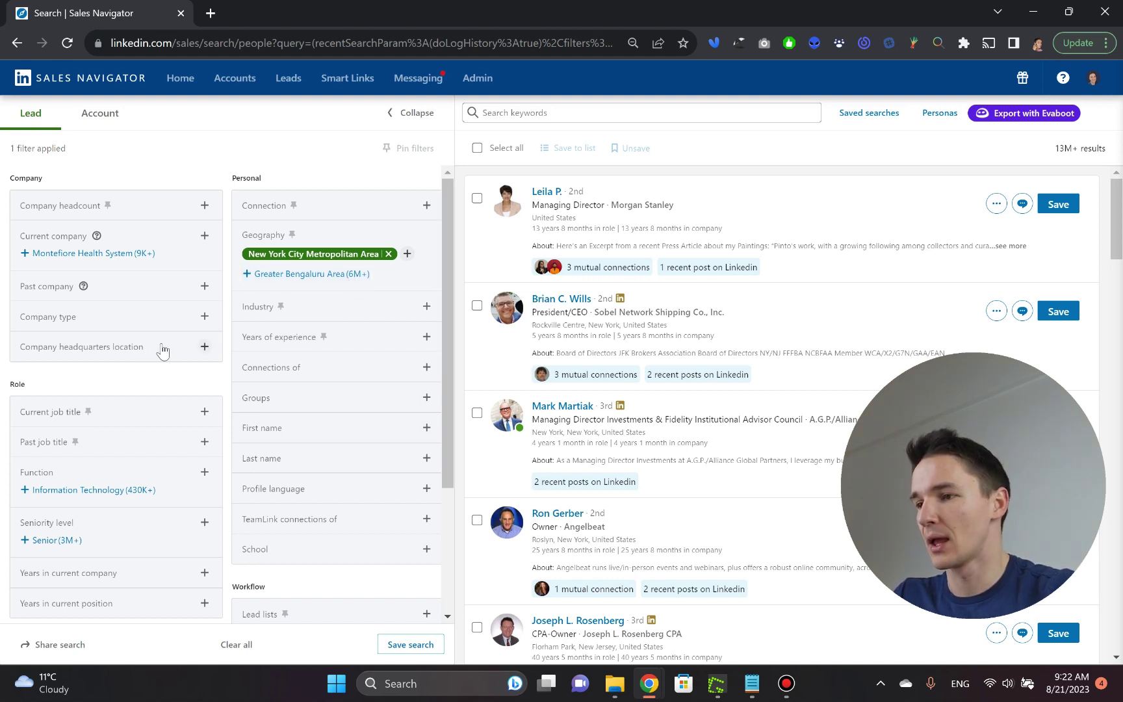
pyautogui.click(604, 114)
pyautogui.click(227, 140)
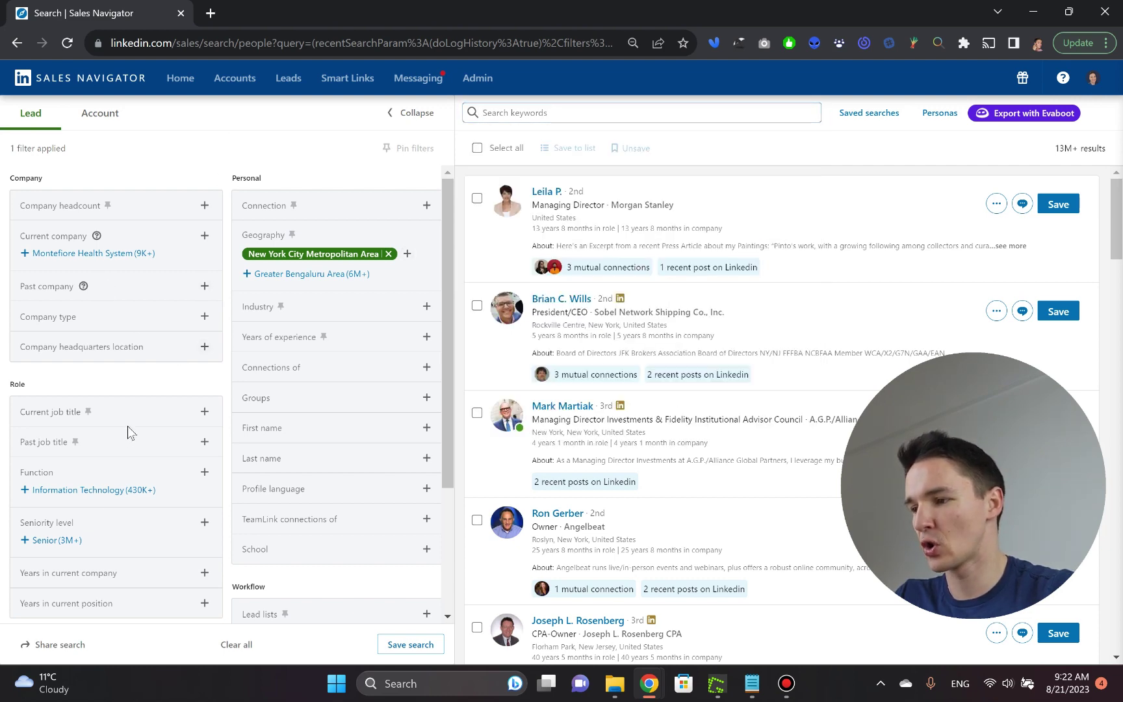
pyautogui.scroll(-3, 137, 387)
pyautogui.scroll(3, 137, 387)
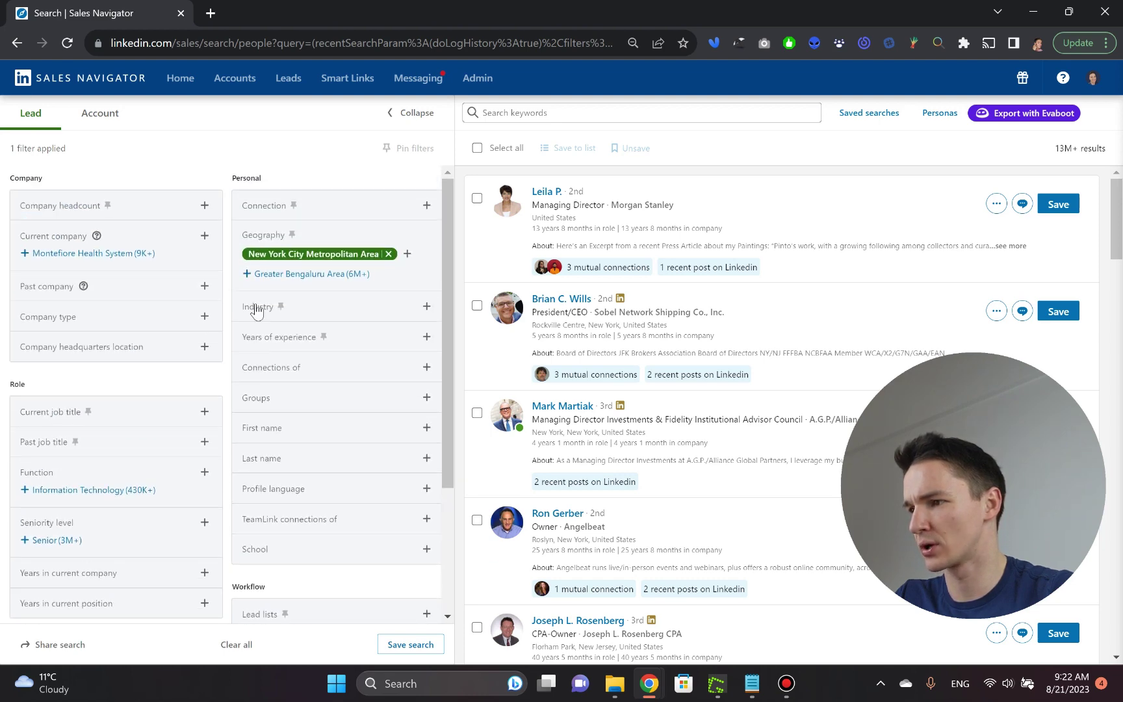
# - Include the Wholesale Hardware, Plumbing, Heating Equipment industry, narrowing leads to 524
pyautogui.click(351, 306)
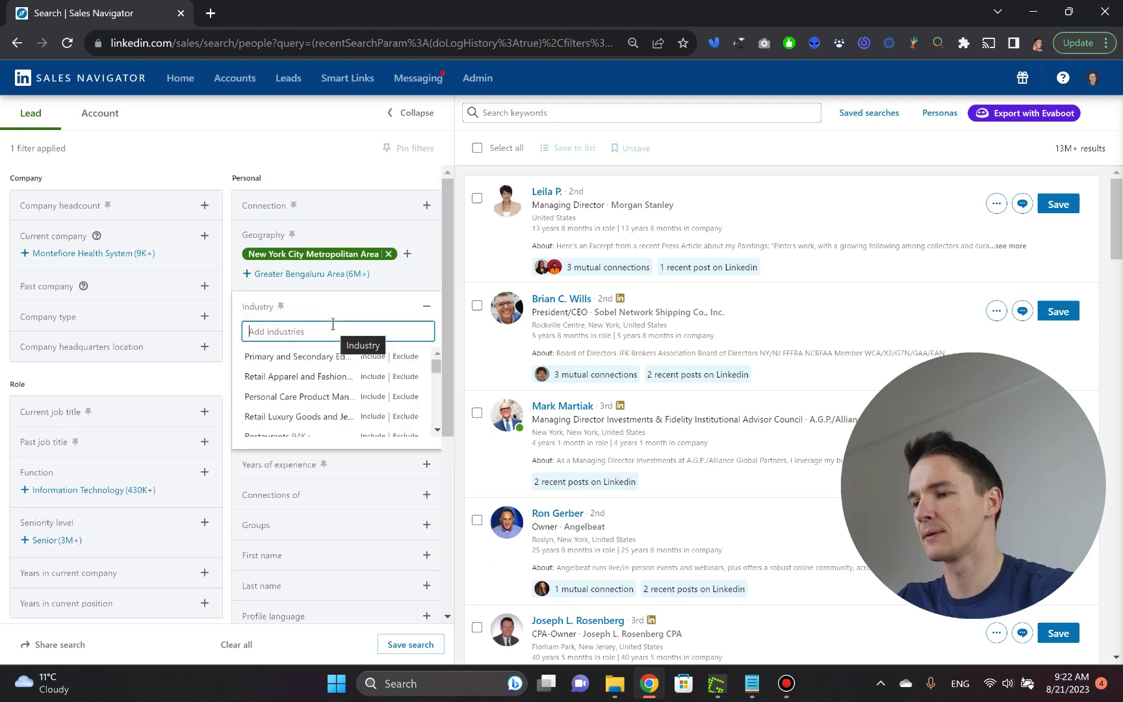
pyautogui.write('plum')
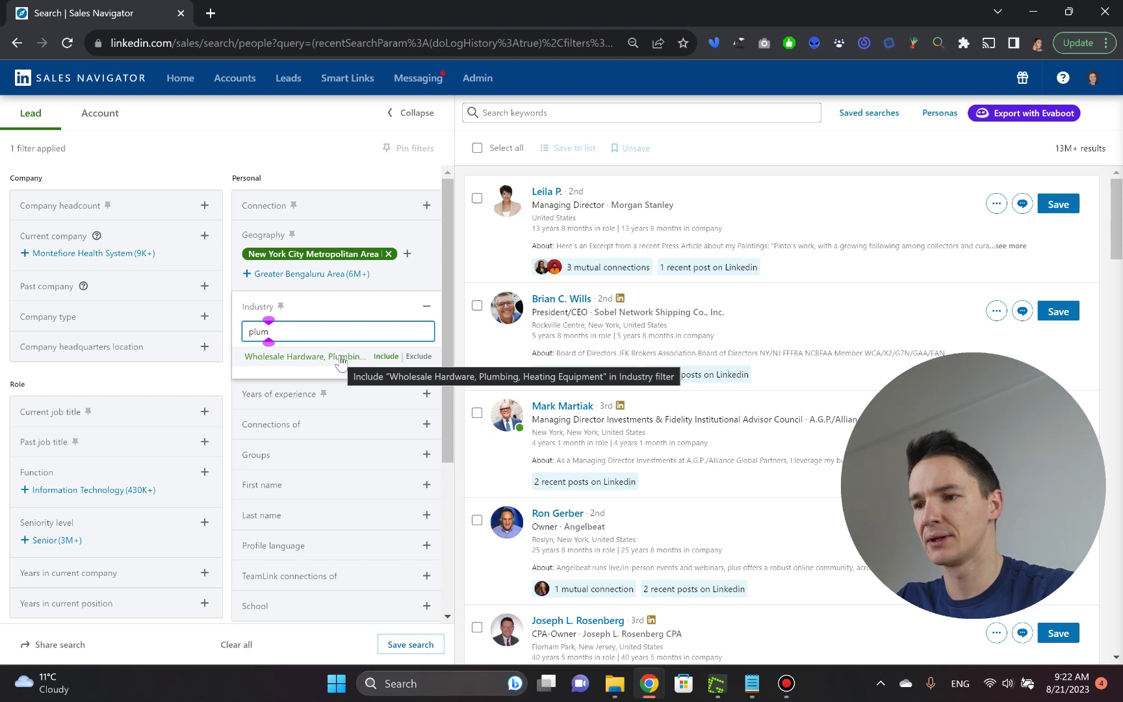
pyautogui.click(385, 357)
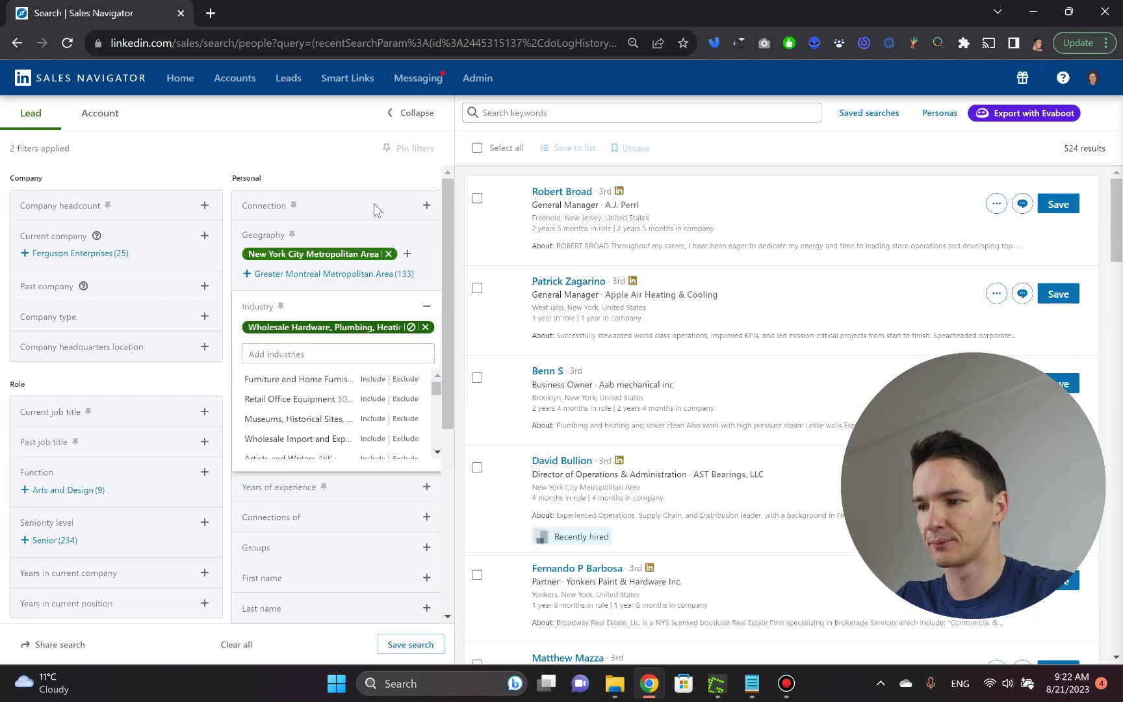
pyautogui.click(362, 149)
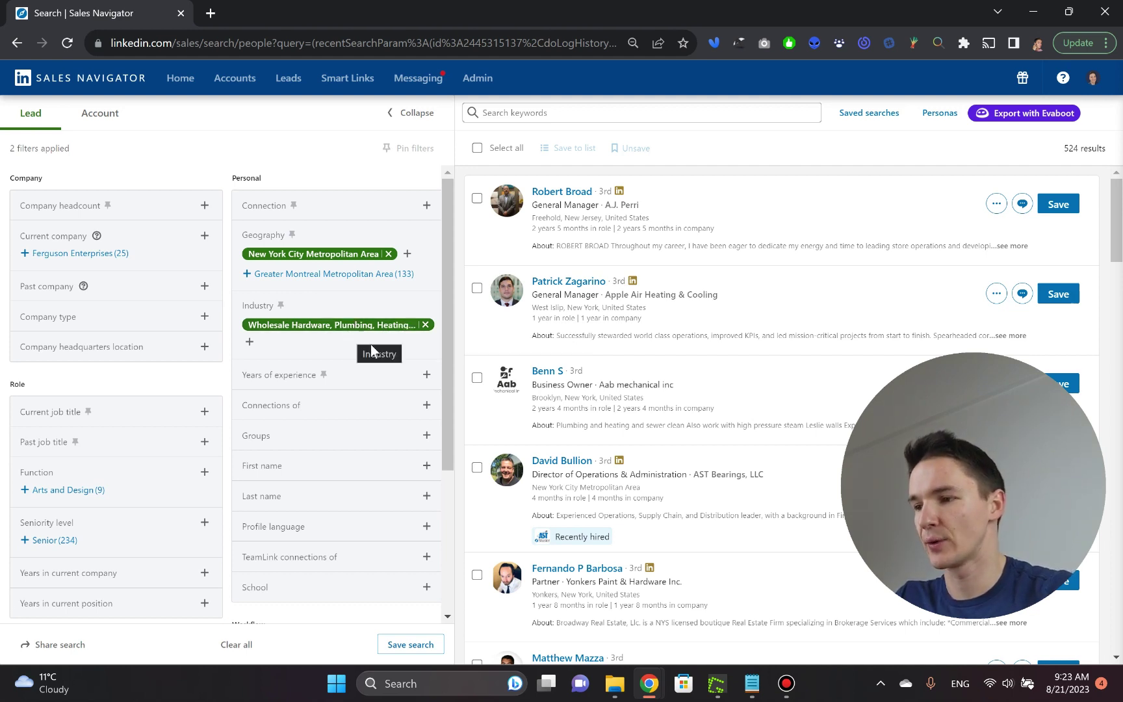
# - Replace the plumbing wholesale industry filter with an Exclude of the same industry
pyautogui.click(425, 325)
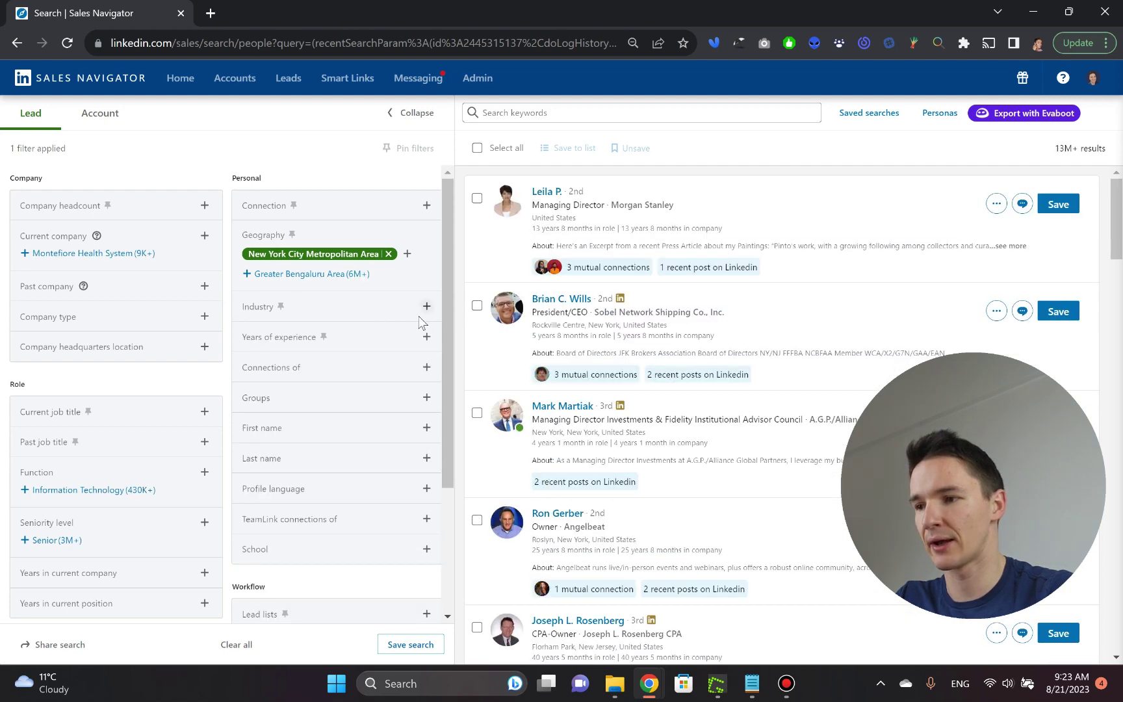
pyautogui.click(325, 309)
pyautogui.write('plk')
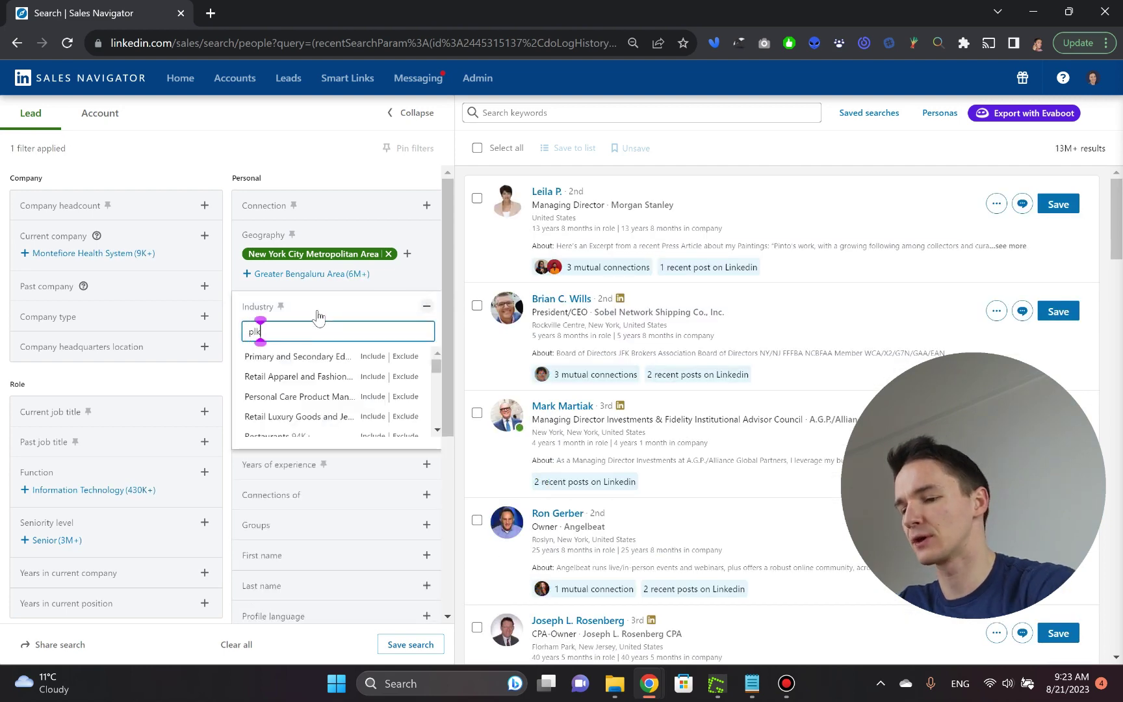
pyautogui.press('BackSpace')
pyautogui.press('BackSpace')
pyautogui.write('um')
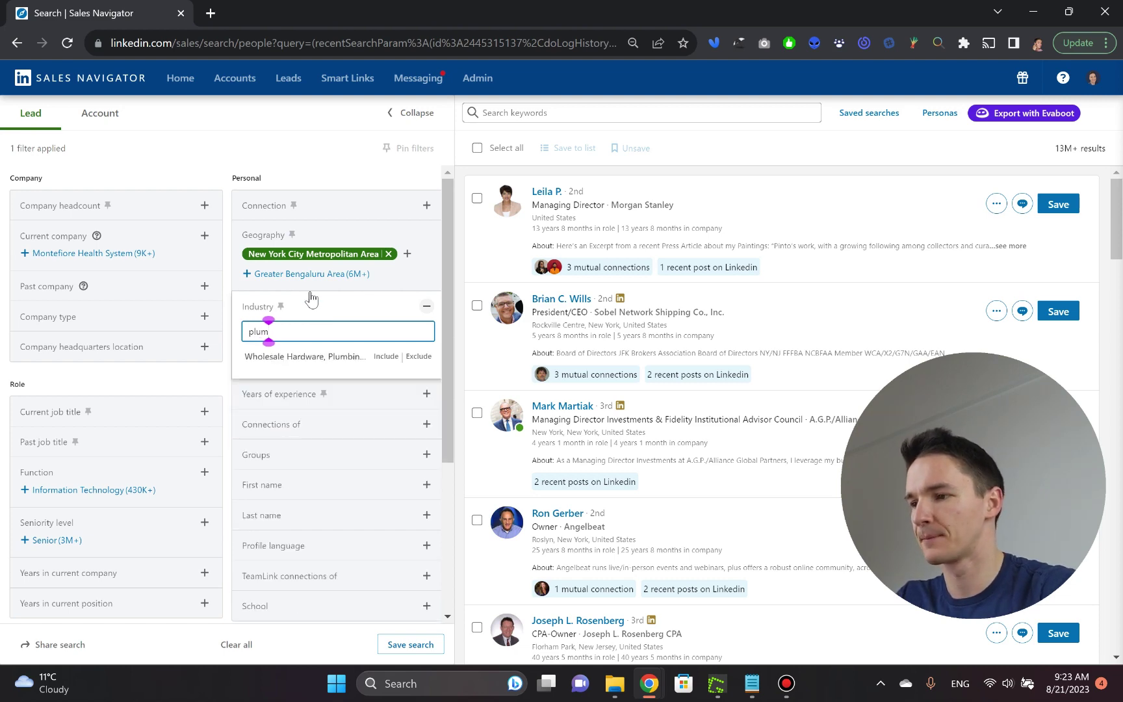
pyautogui.click(386, 356)
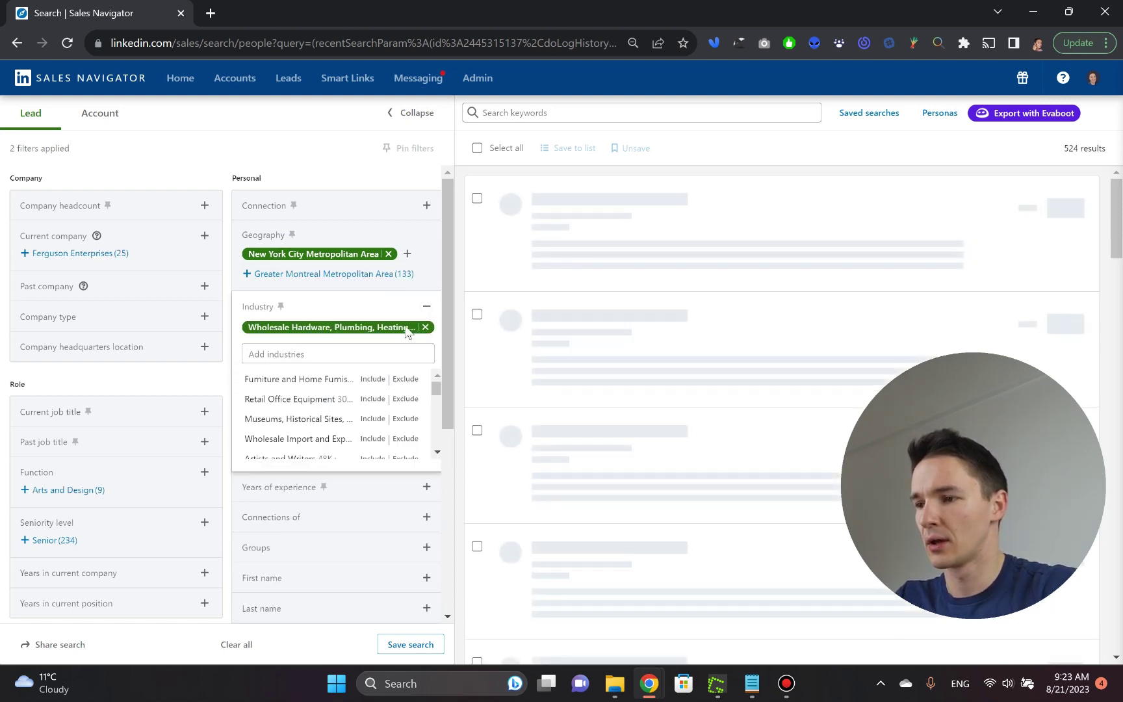
pyautogui.click(394, 328)
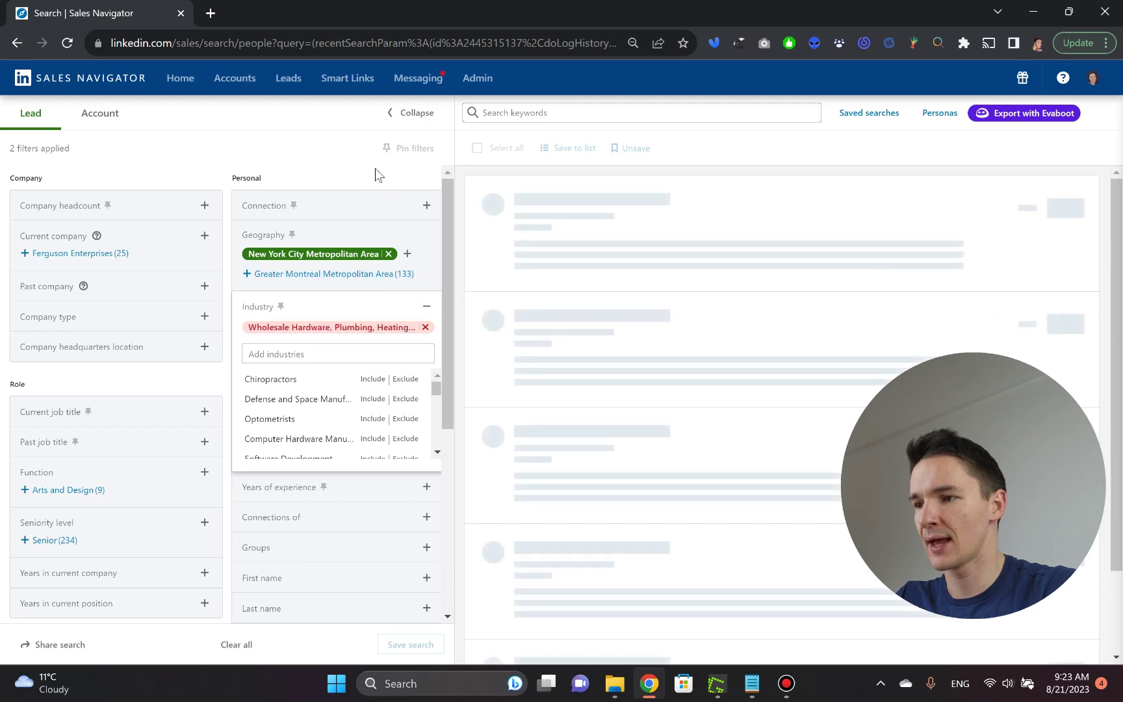
# - Search the keyword 'plumbing', showing 43K+ lead results
pyautogui.click(484, 112)
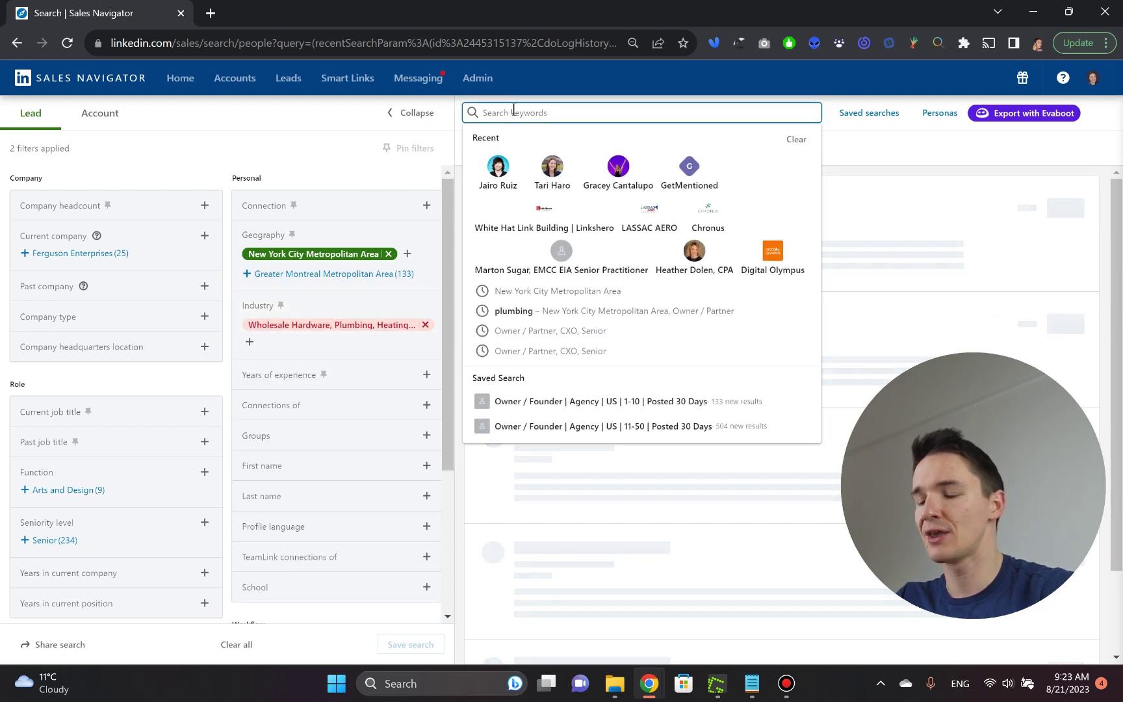
pyautogui.write('plumbing')
pyautogui.press('Return')
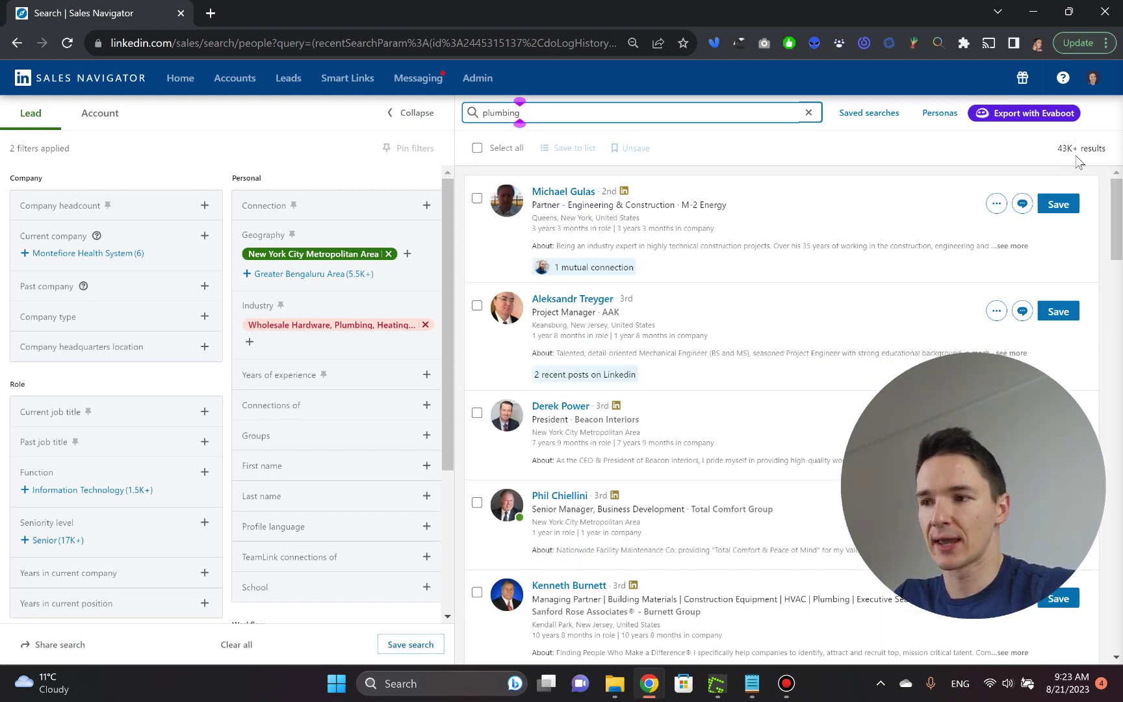
pyautogui.doubleClick(1066, 147)
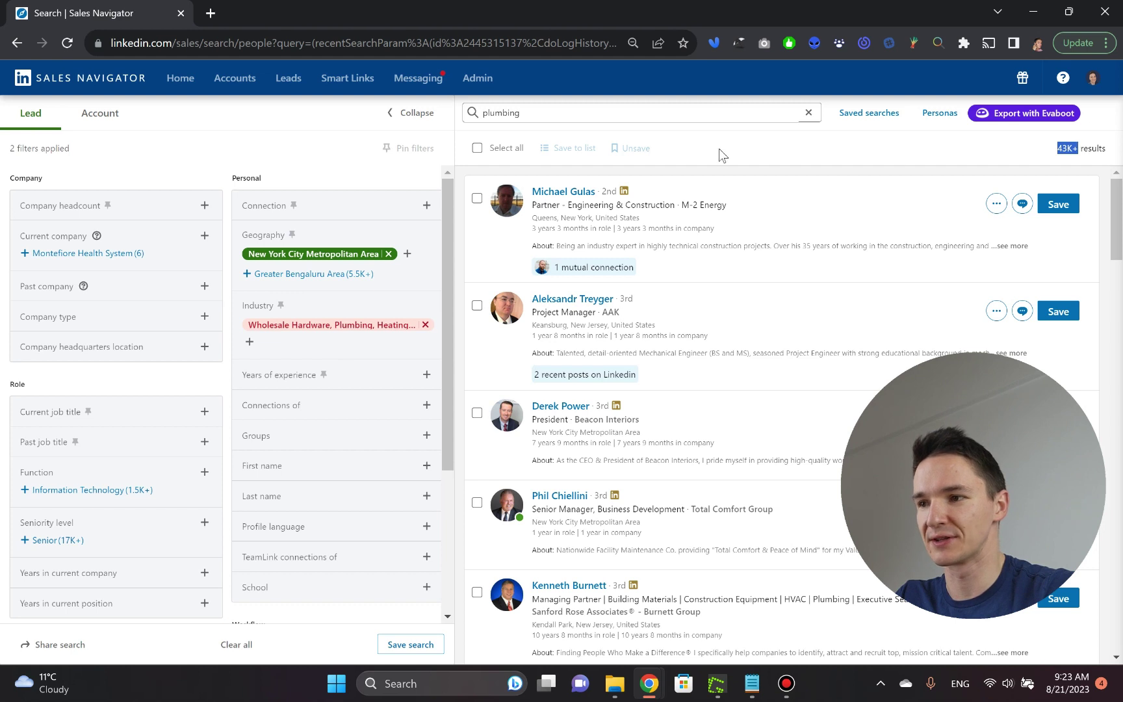
# - Expand the Current job title filter, keeping the 43K+ plumbing results unchanged
pyautogui.click(712, 166)
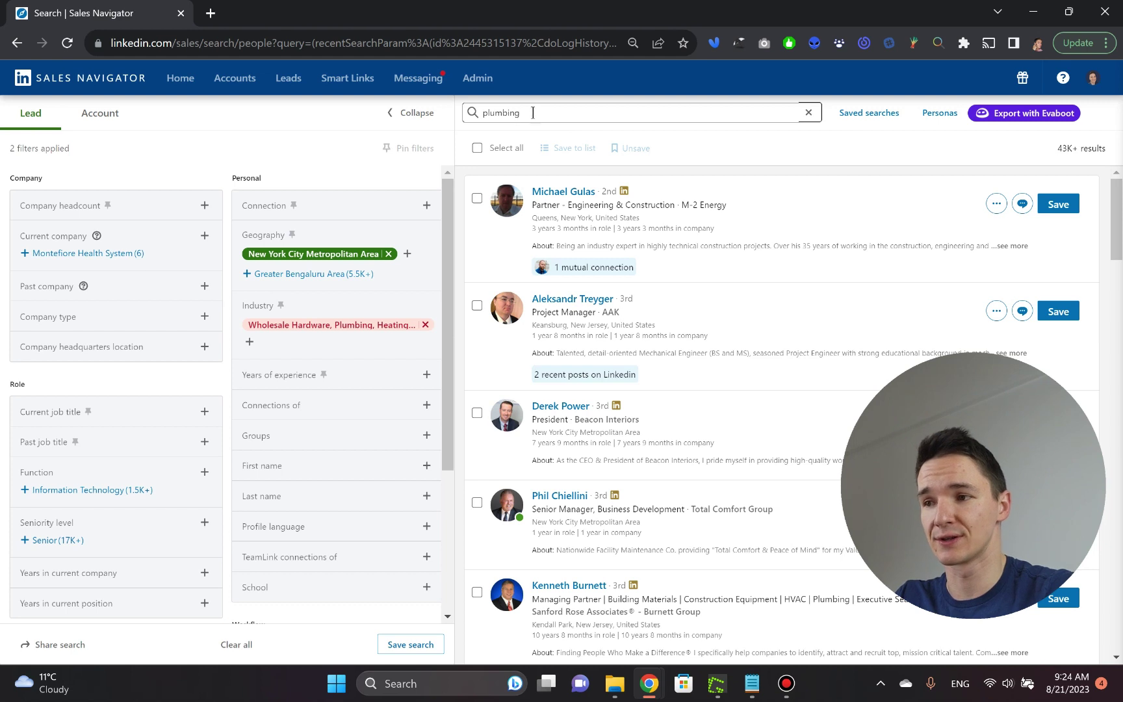
pyautogui.click(511, 114)
pyautogui.click(850, 161)
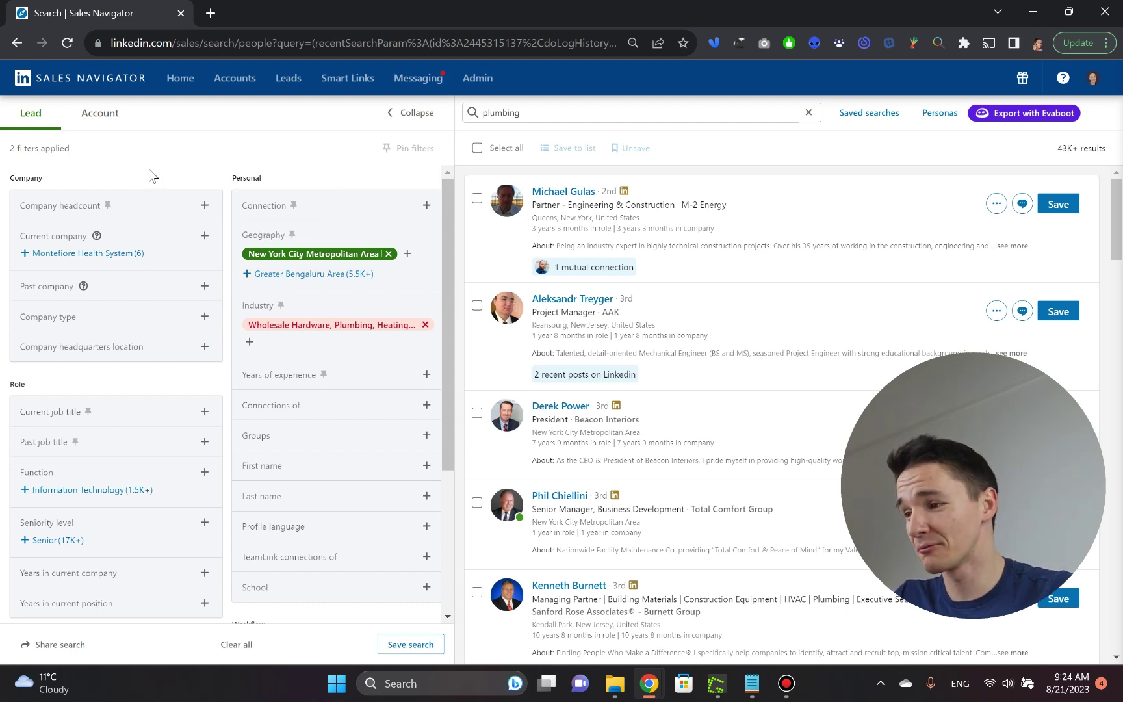
pyautogui.click(205, 412)
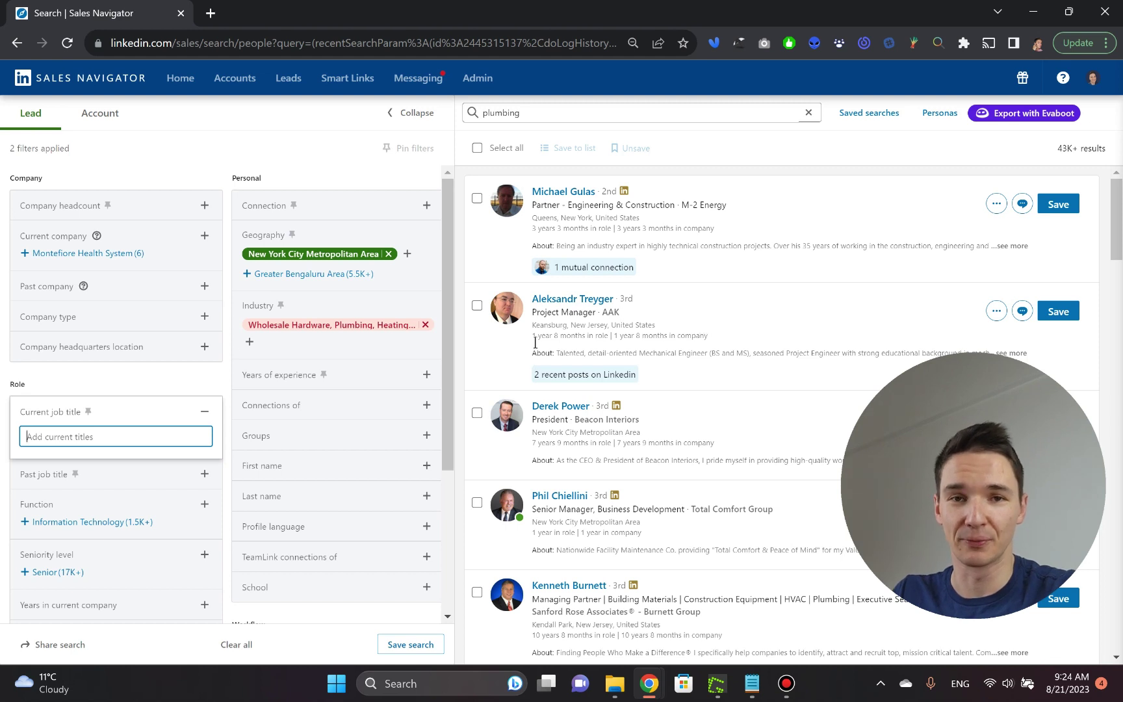
pyautogui.click(206, 412)
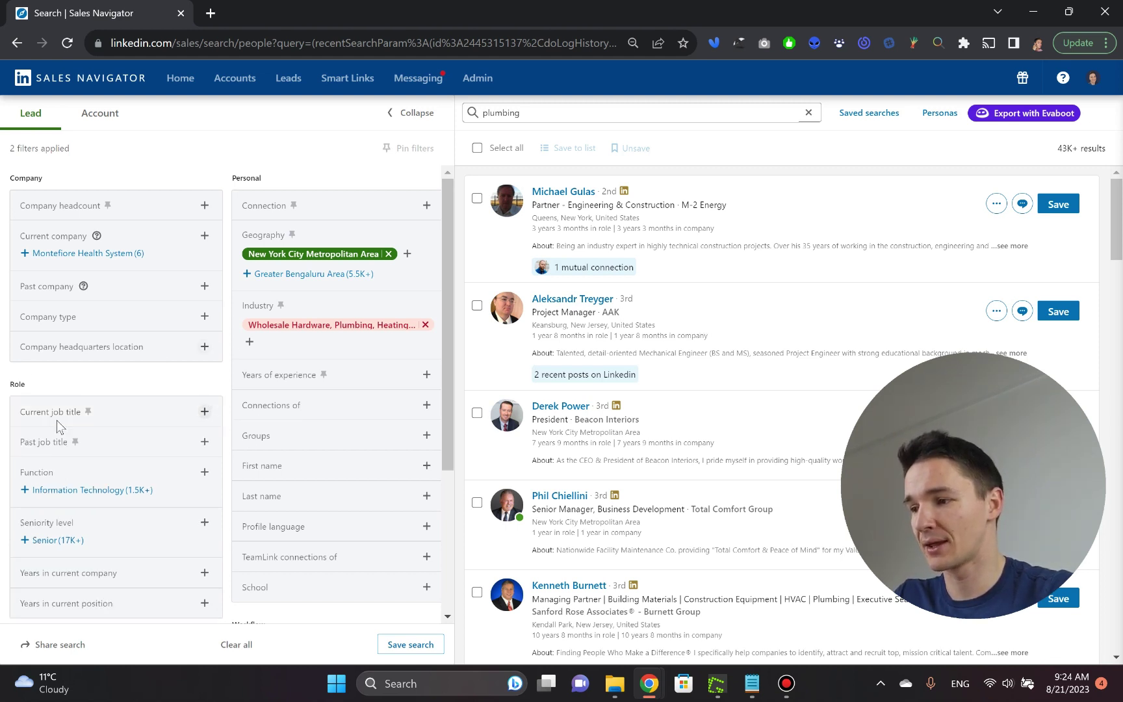
pyautogui.click(204, 524)
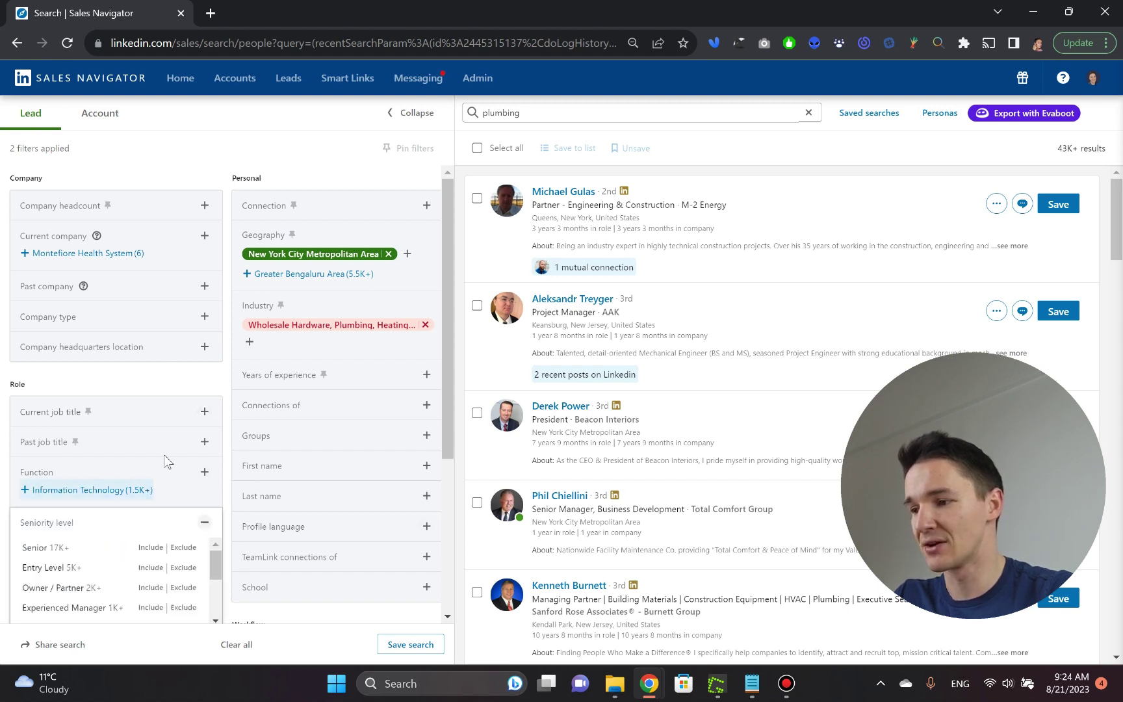
pyautogui.scroll(-1, 217, 386)
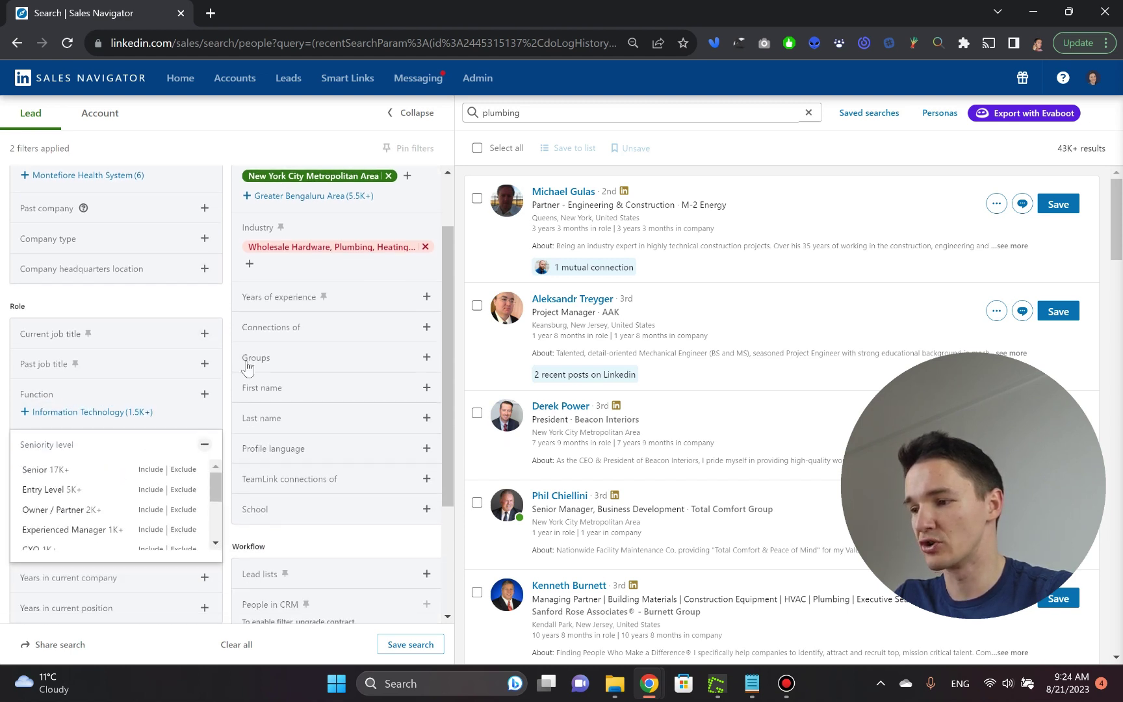
pyautogui.click(151, 510)
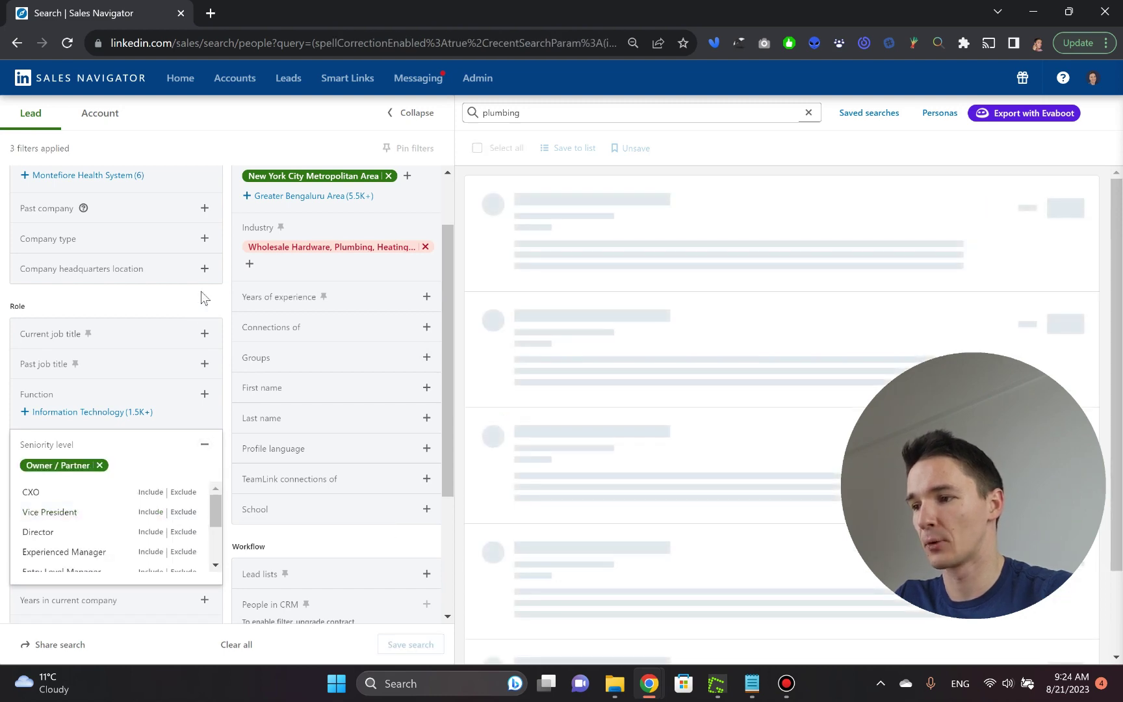
pyautogui.click(196, 295)
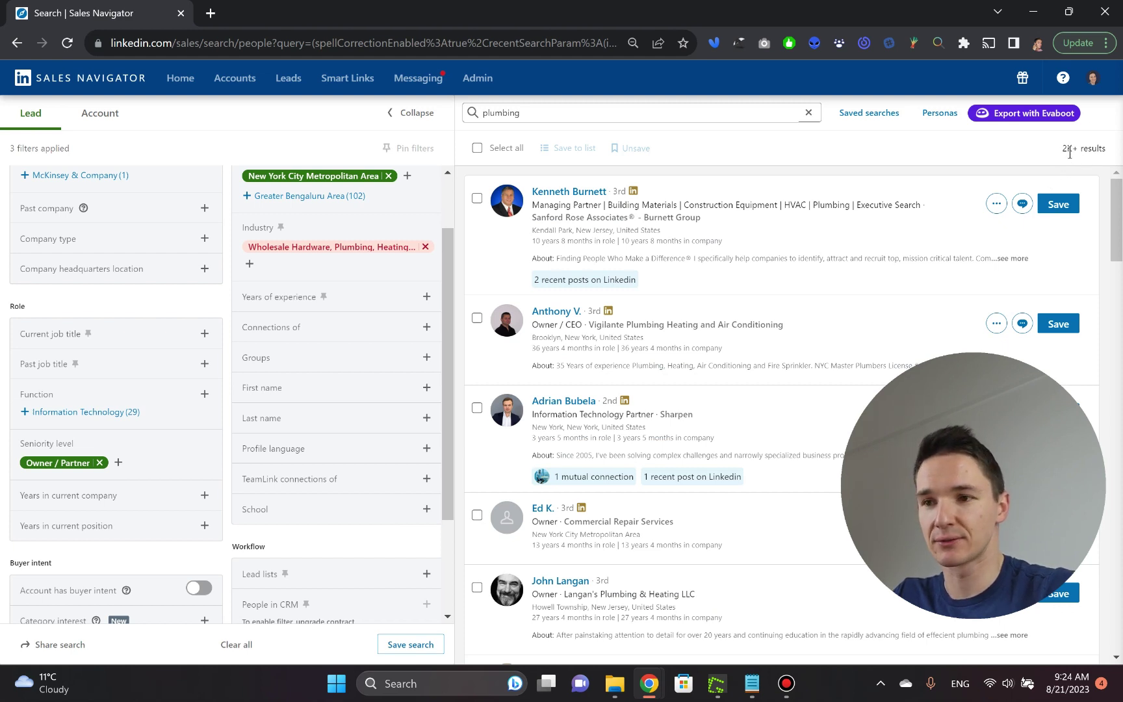
pyautogui.moveTo(1068, 151); pyautogui.dragTo(1105, 150)
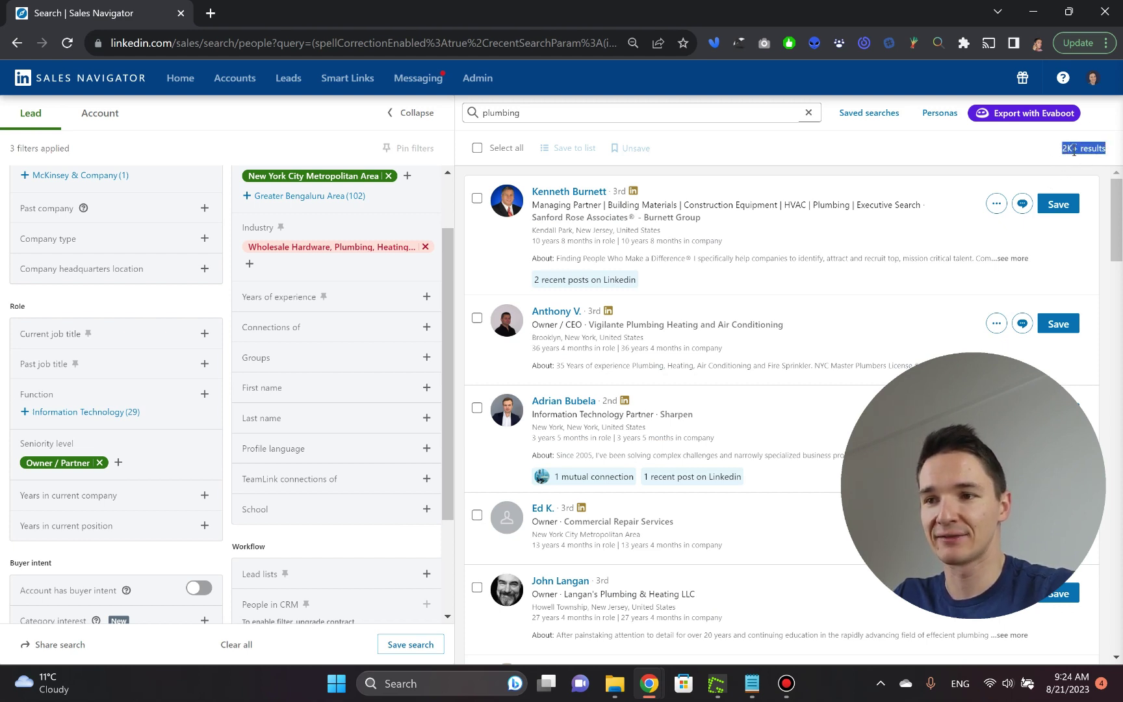
pyautogui.click(1039, 146)
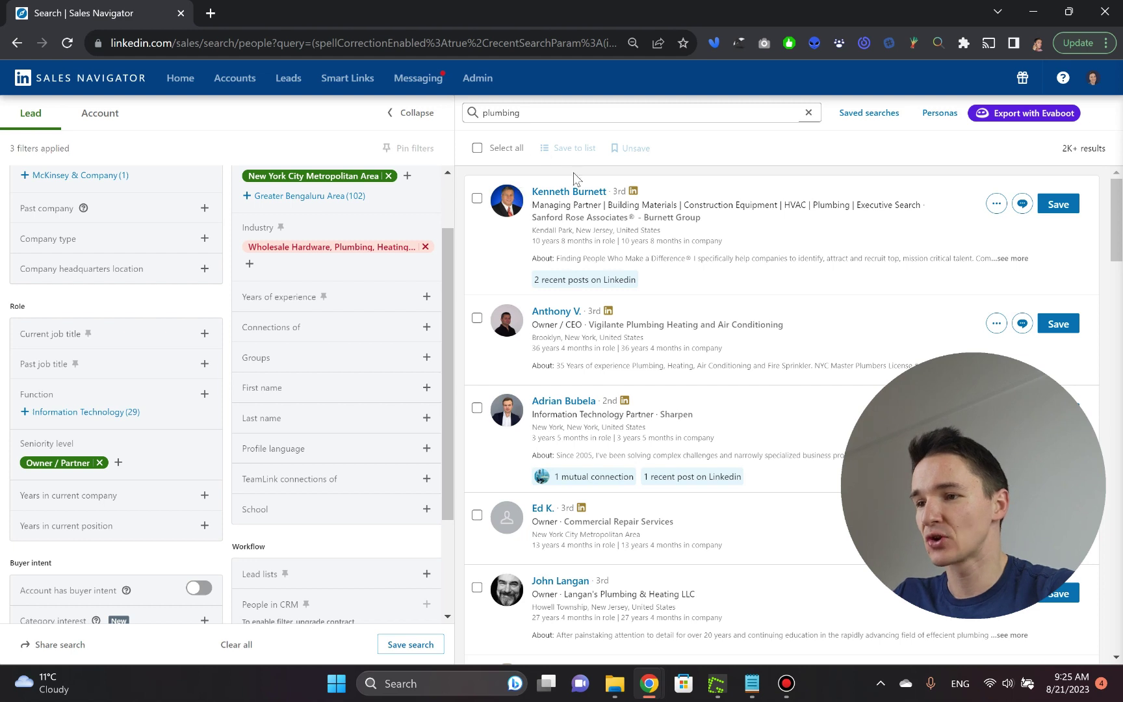
pyautogui.doubleClick(820, 202)
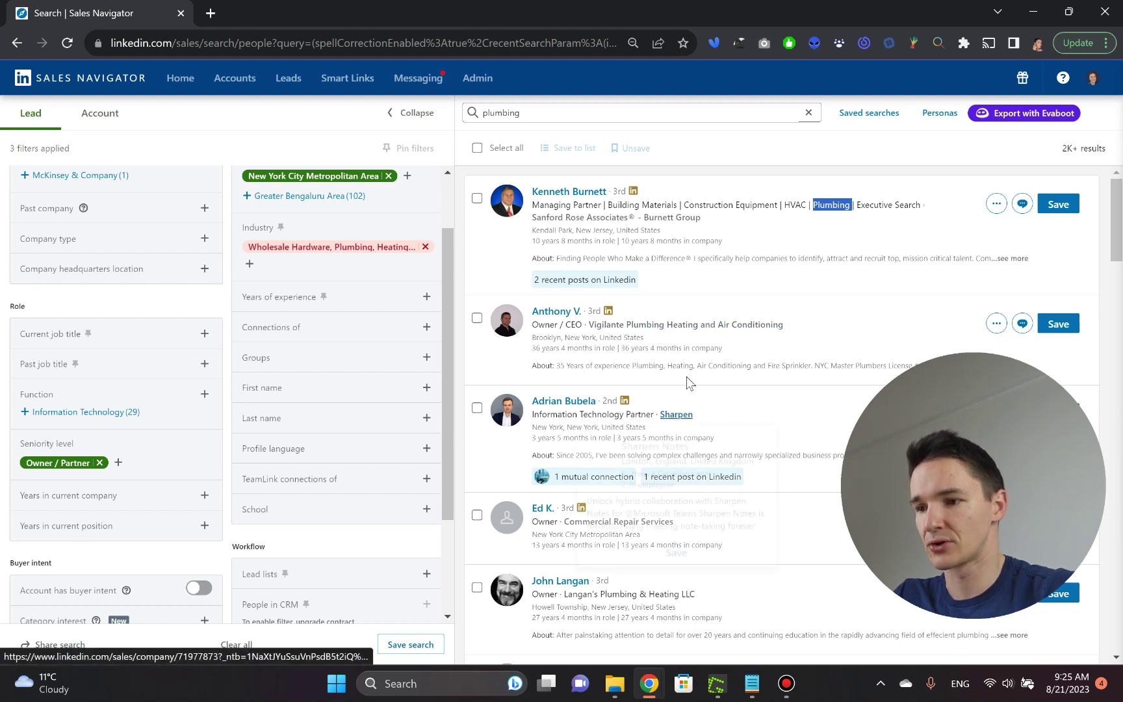
pyautogui.scroll(-2, 729, 252)
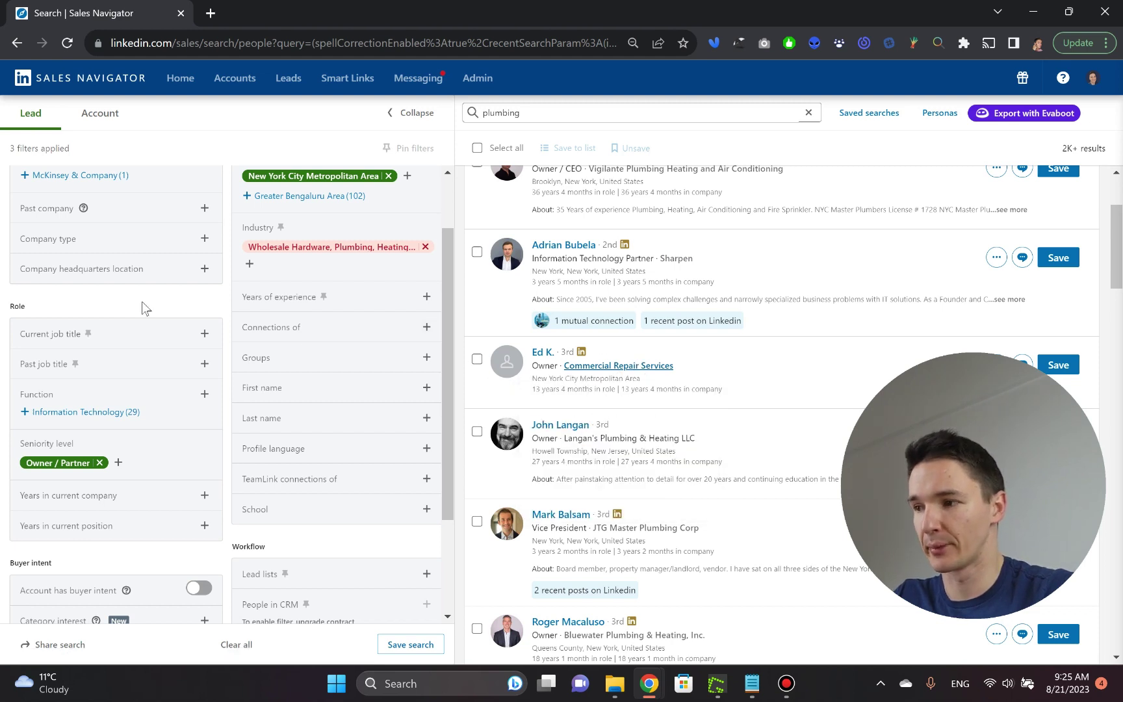
pyautogui.scroll(2, 141, 303)
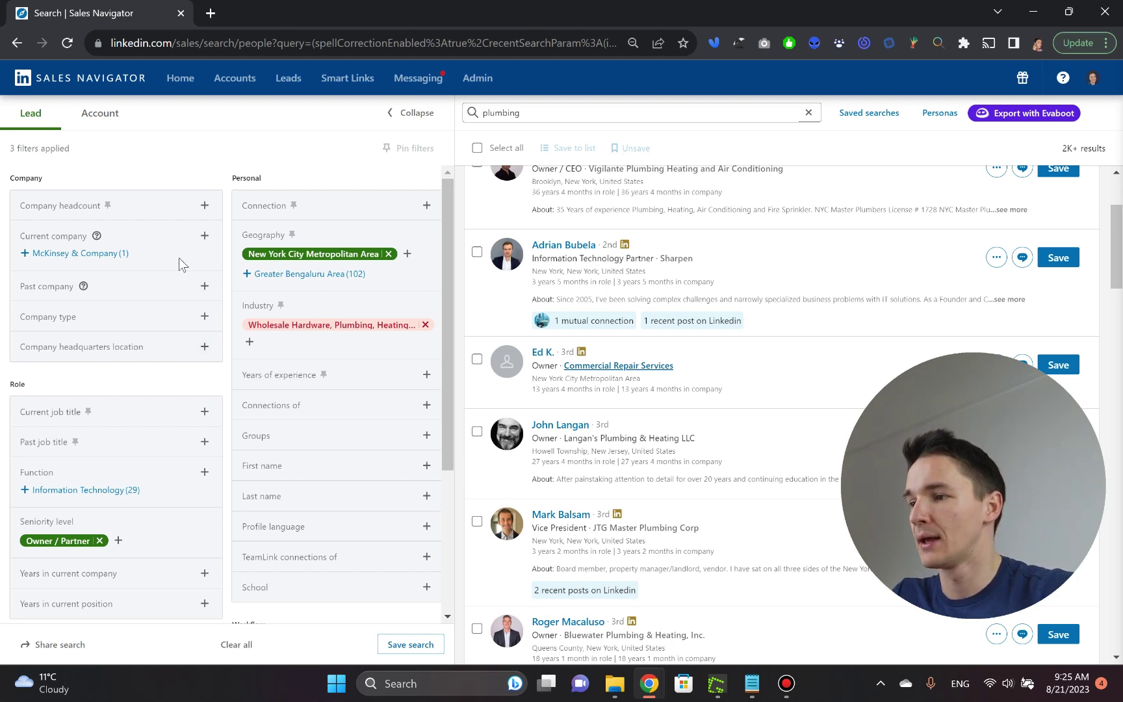
# - Limit leads to companies with 1-10 employees, bringing results to 1K+
pyautogui.click(205, 206)
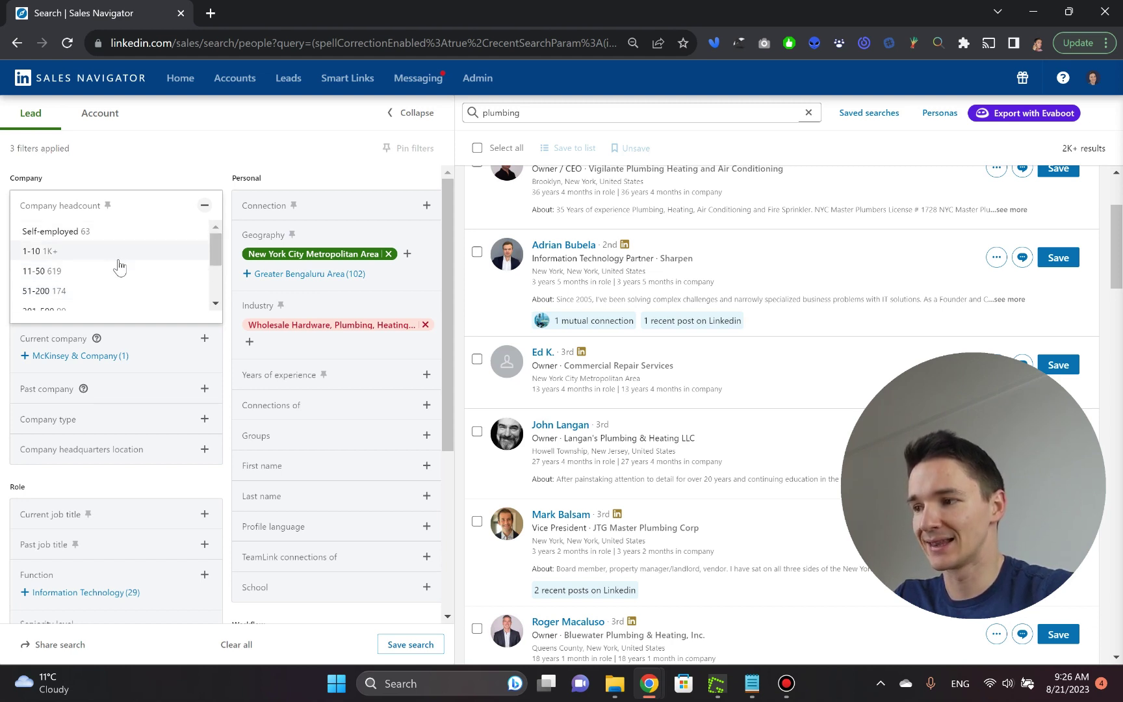
pyautogui.click(79, 261)
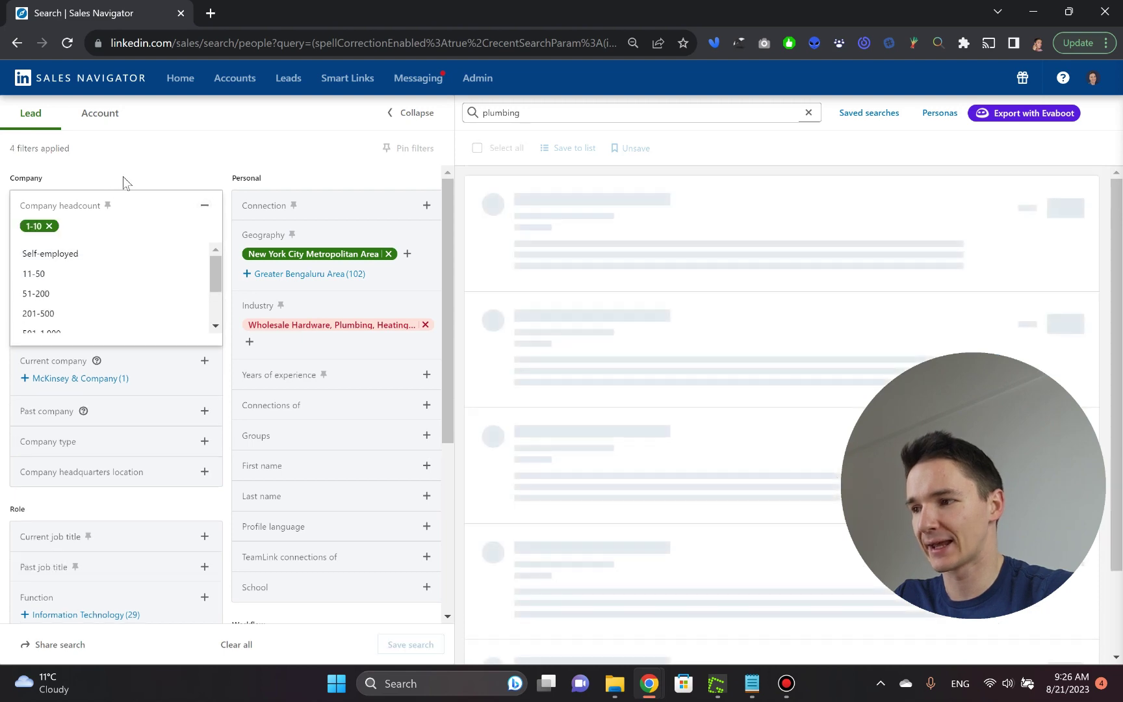
pyautogui.click(126, 163)
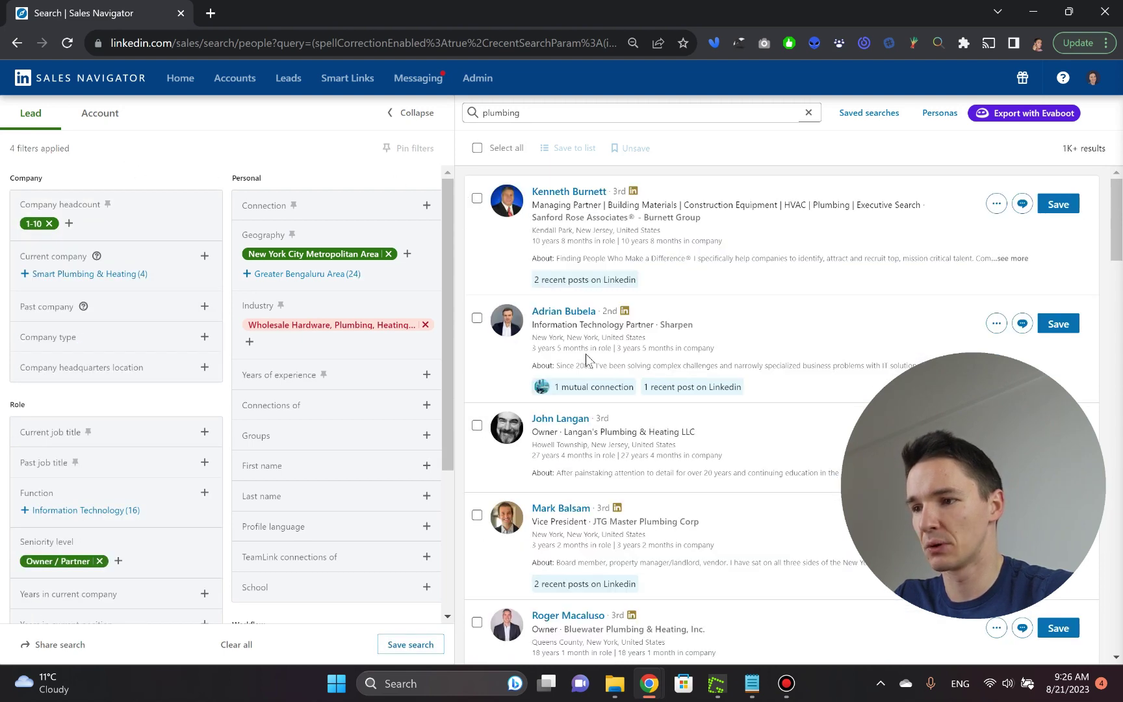
pyautogui.scroll(-4, 595, 444)
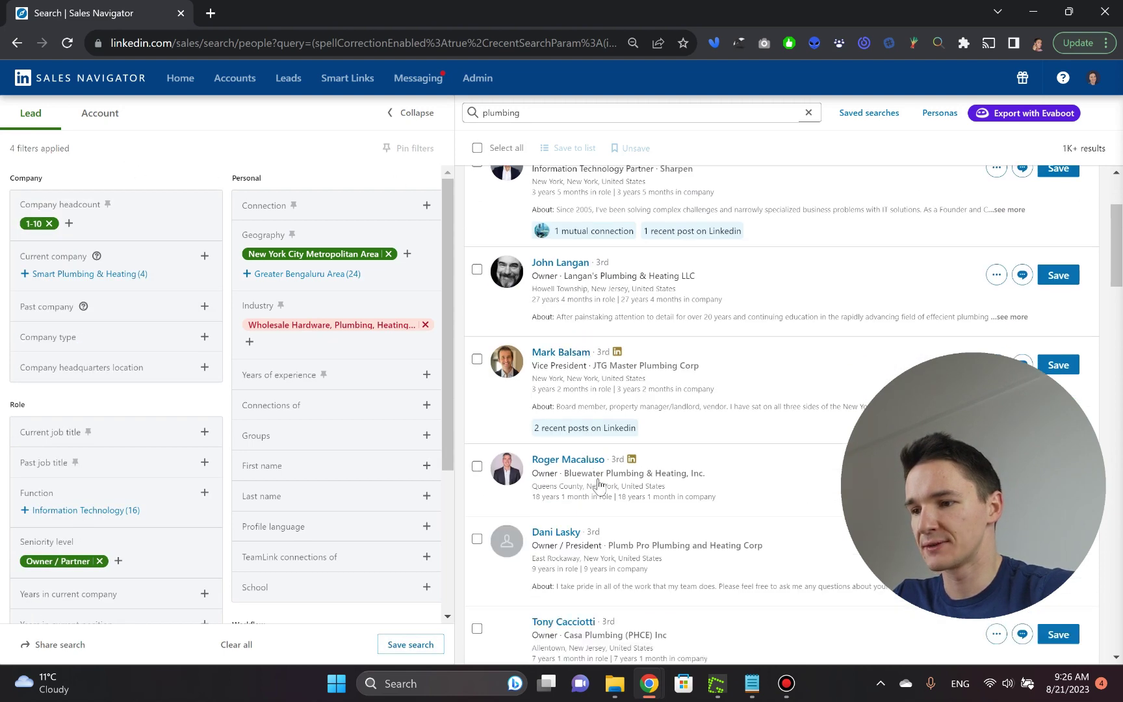
pyautogui.scroll(-4, 618, 456)
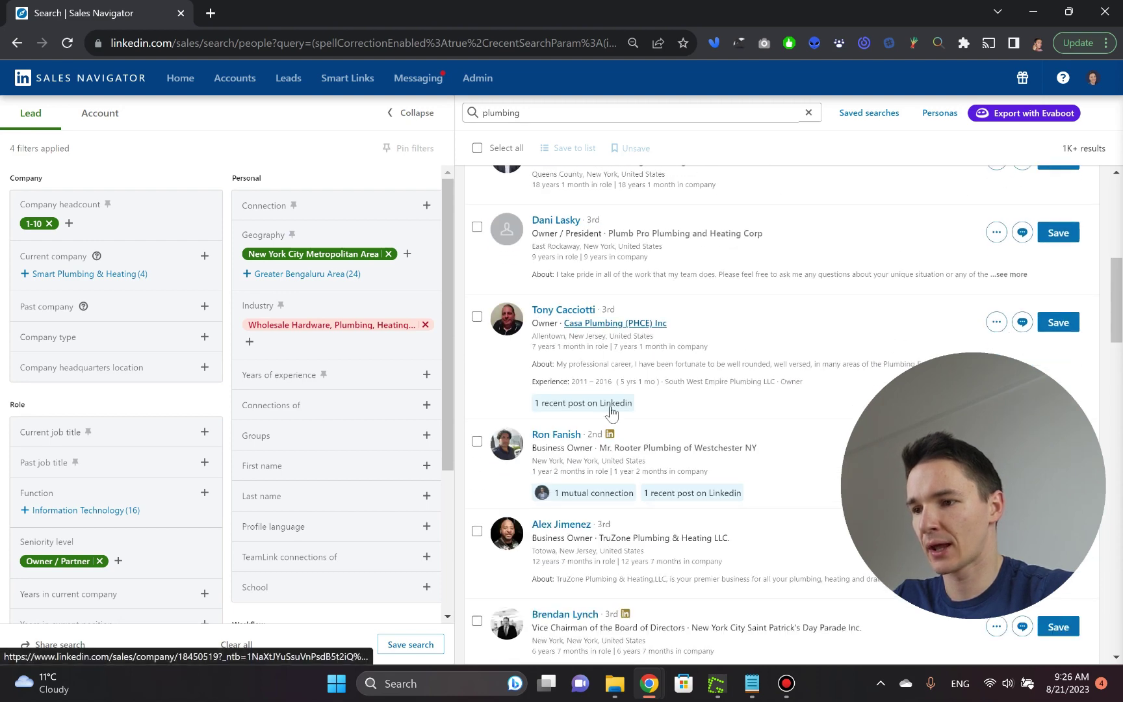
pyautogui.scroll(-8, 704, 465)
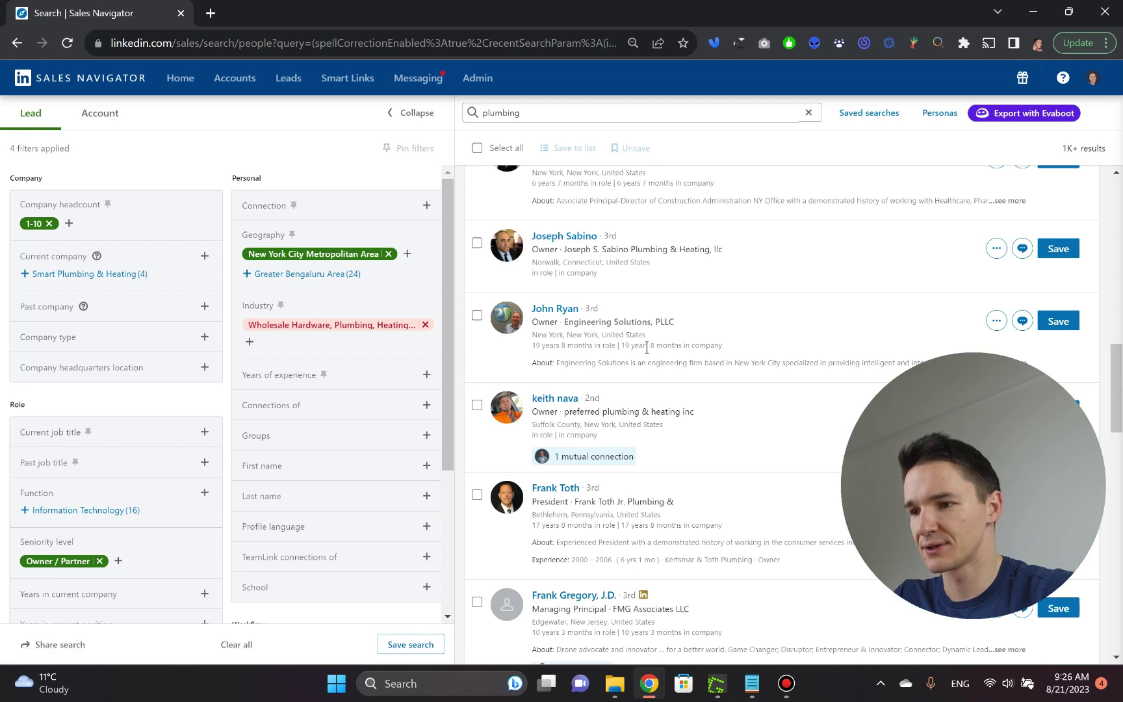
pyautogui.scroll(-4, 642, 395)
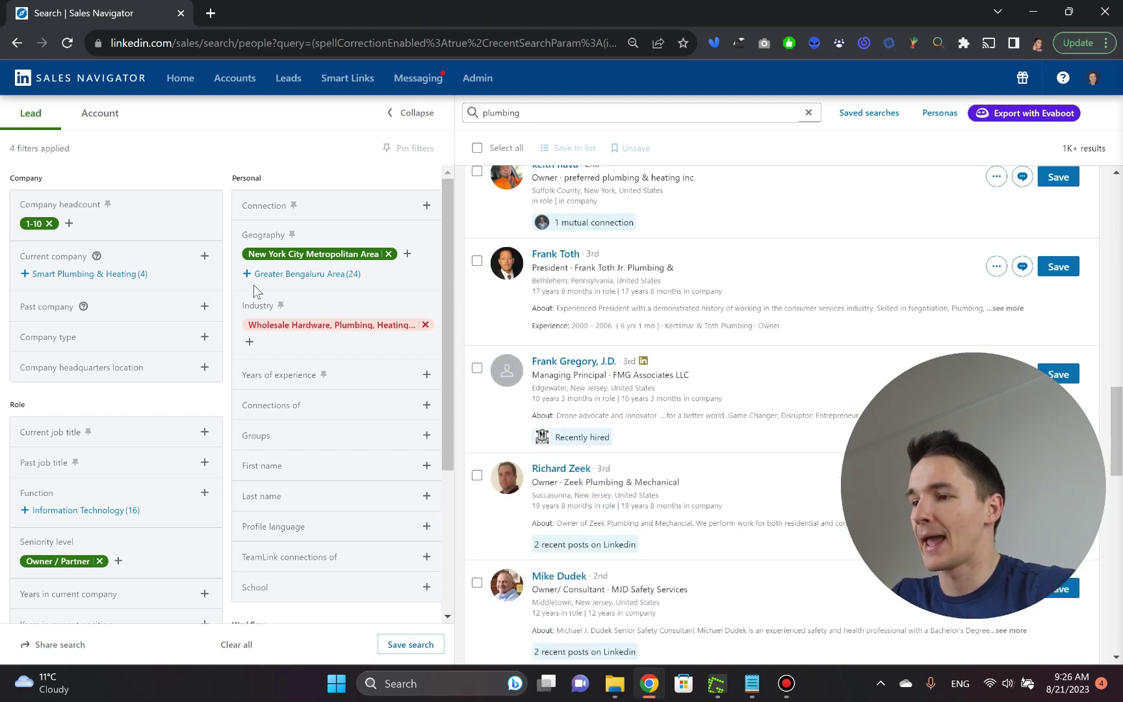
pyautogui.scroll(15, 532, 331)
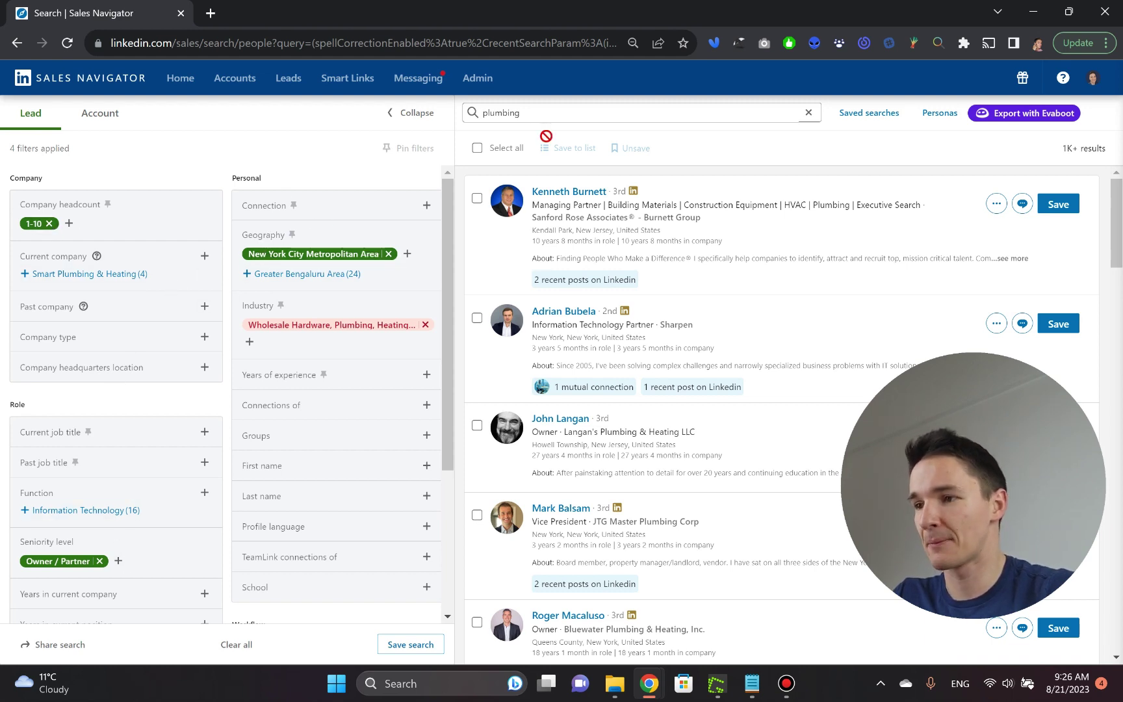
pyautogui.click(535, 114)
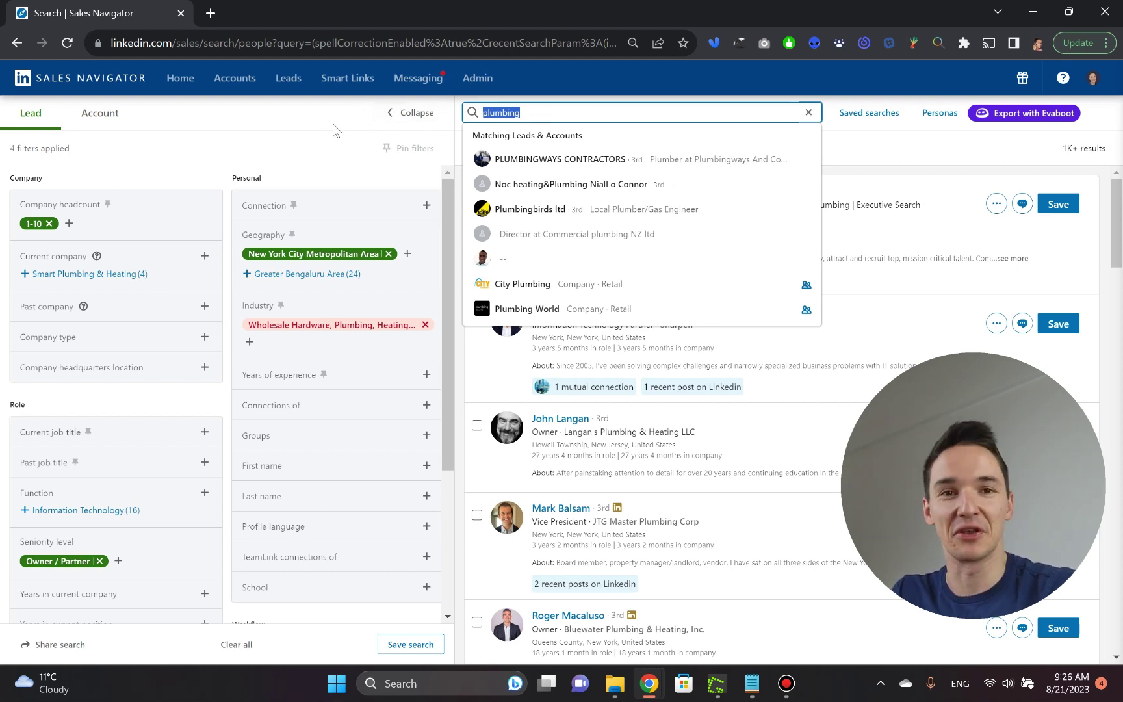
pyautogui.click(281, 146)
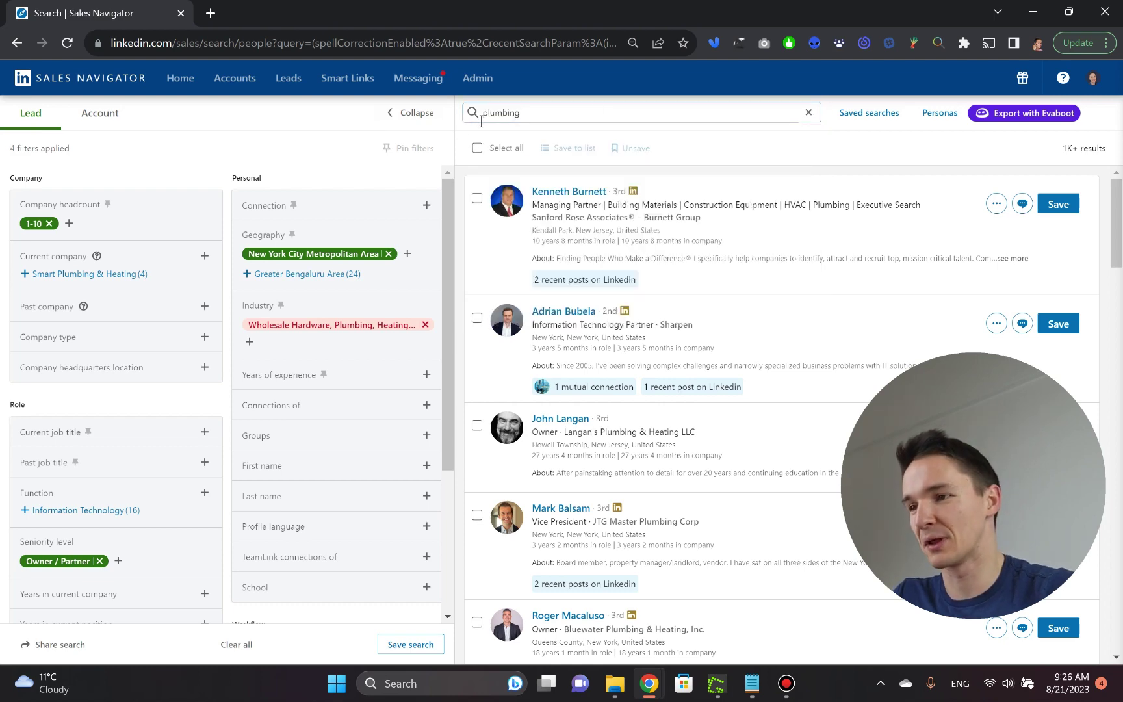
pyautogui.scroll(-3, 310, 182)
pyautogui.scroll(3, 319, 208)
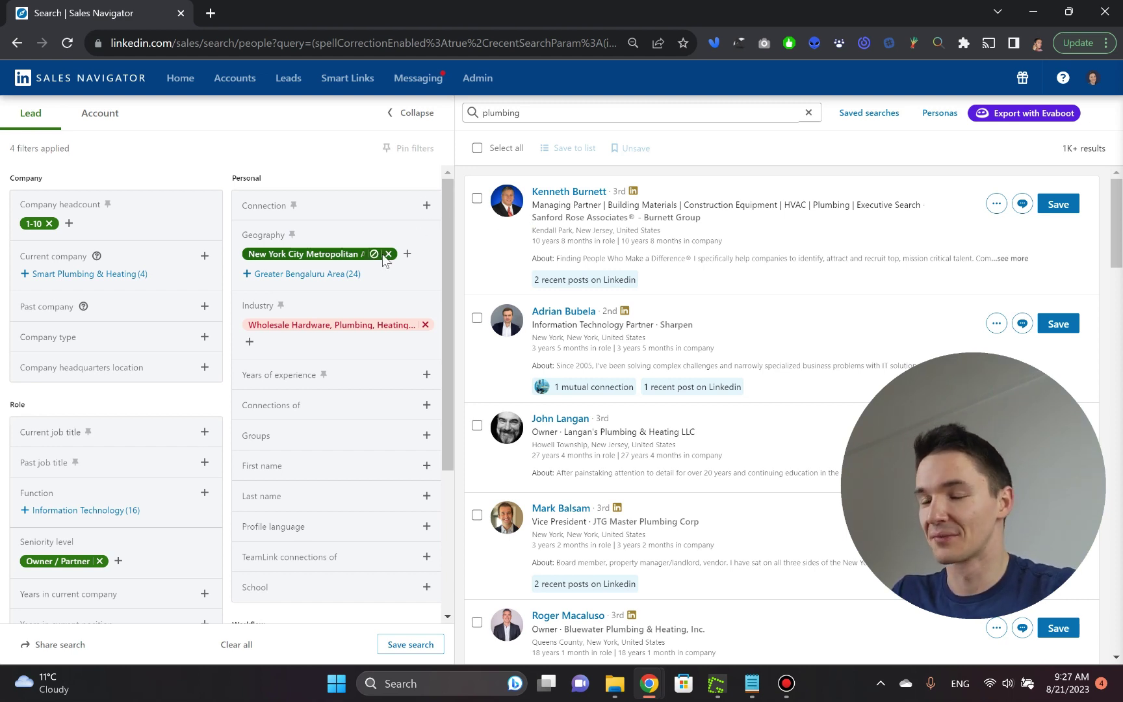
# - From the Sales Navigator home page, start a blank account search and show all company filters
pyautogui.click(54, 82)
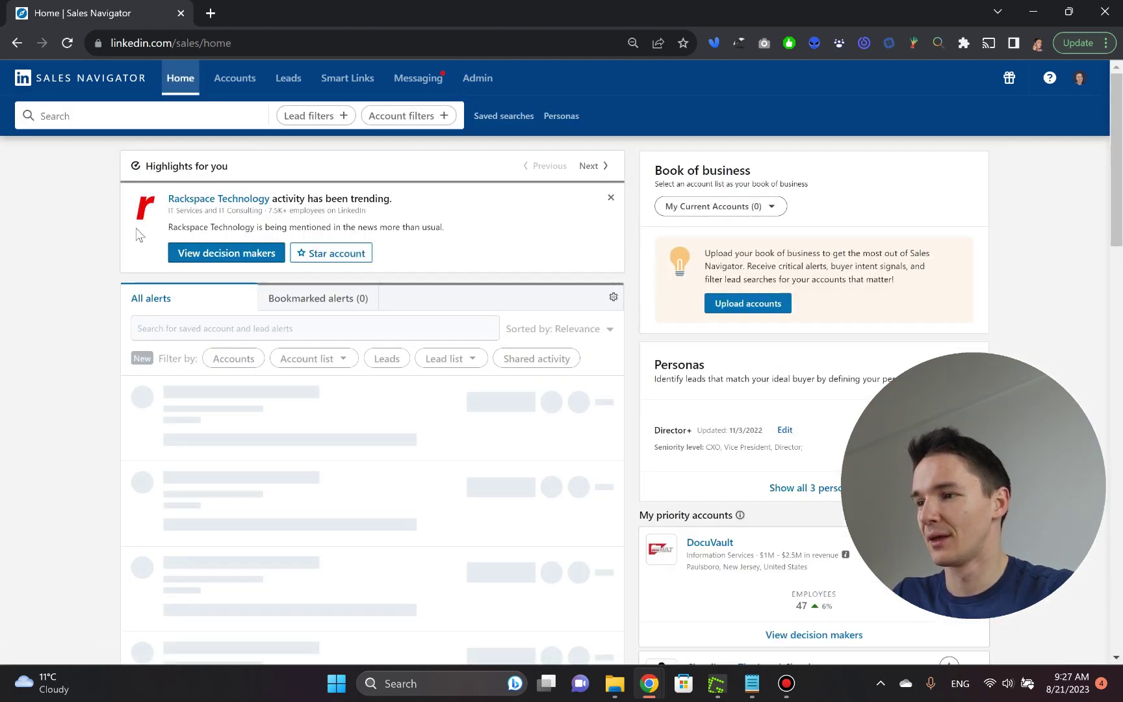
pyautogui.click(120, 114)
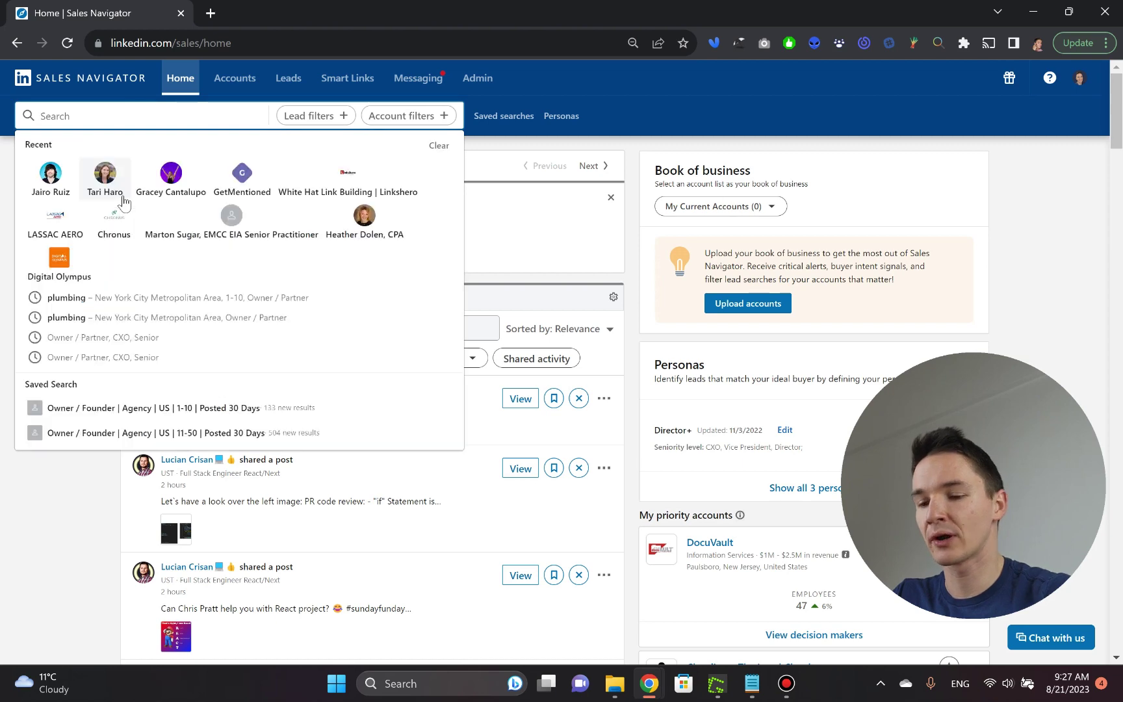
pyautogui.press('Return')
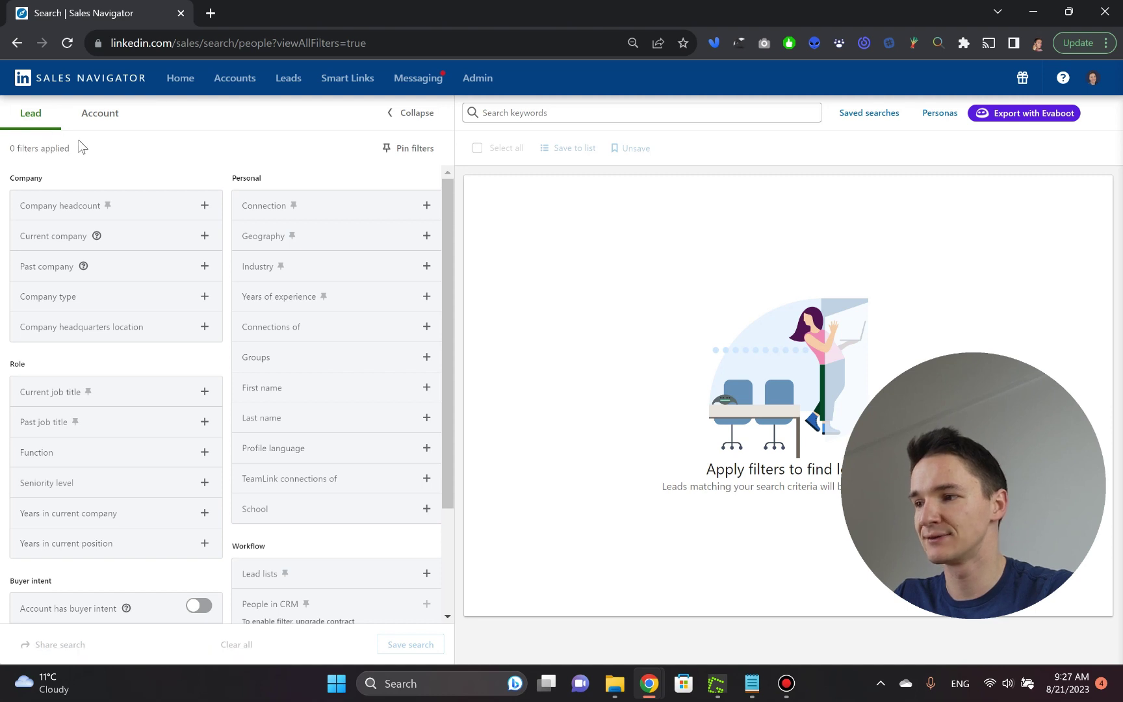
pyautogui.click(111, 115)
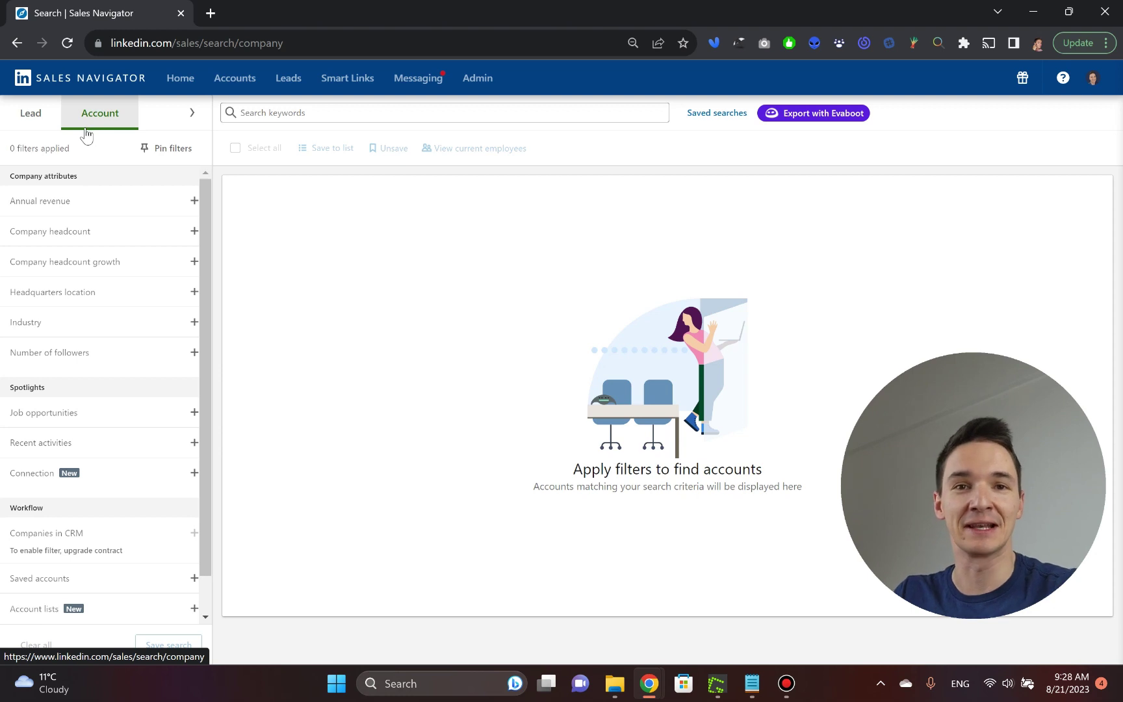
pyautogui.scroll(-1, 104, 244)
pyautogui.scroll(-1, 104, 250)
pyautogui.click(106, 605)
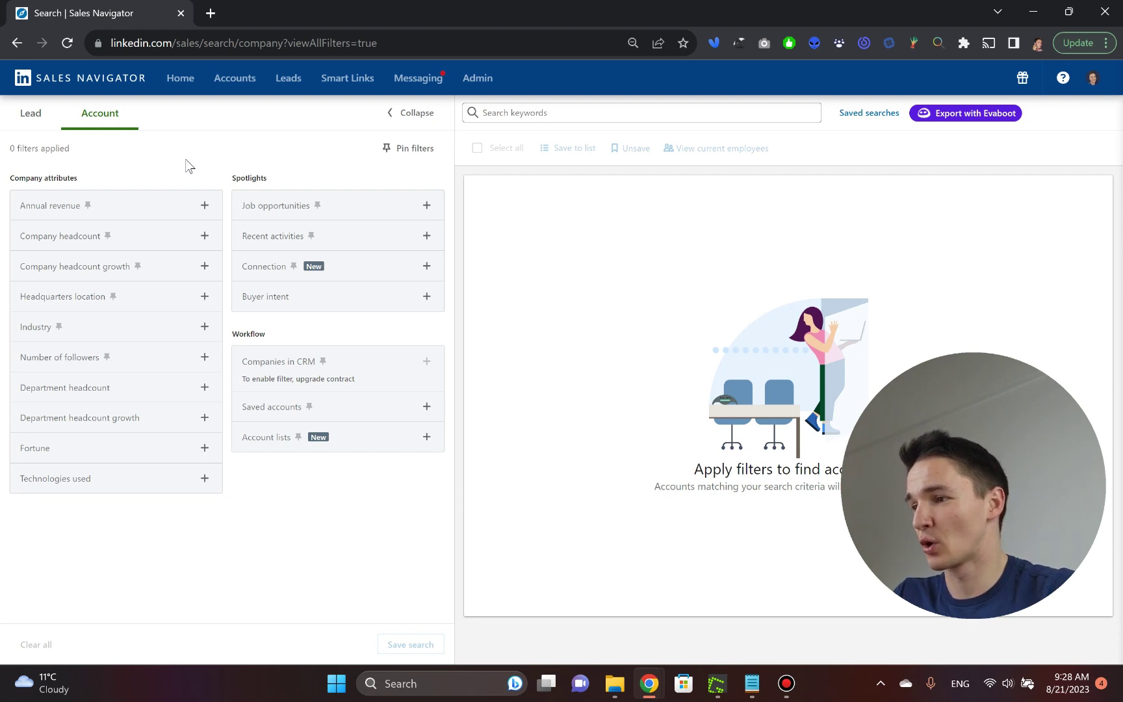
# - Include New York City Metropolitan Area in the Headquarters location filter
pyautogui.click(206, 297)
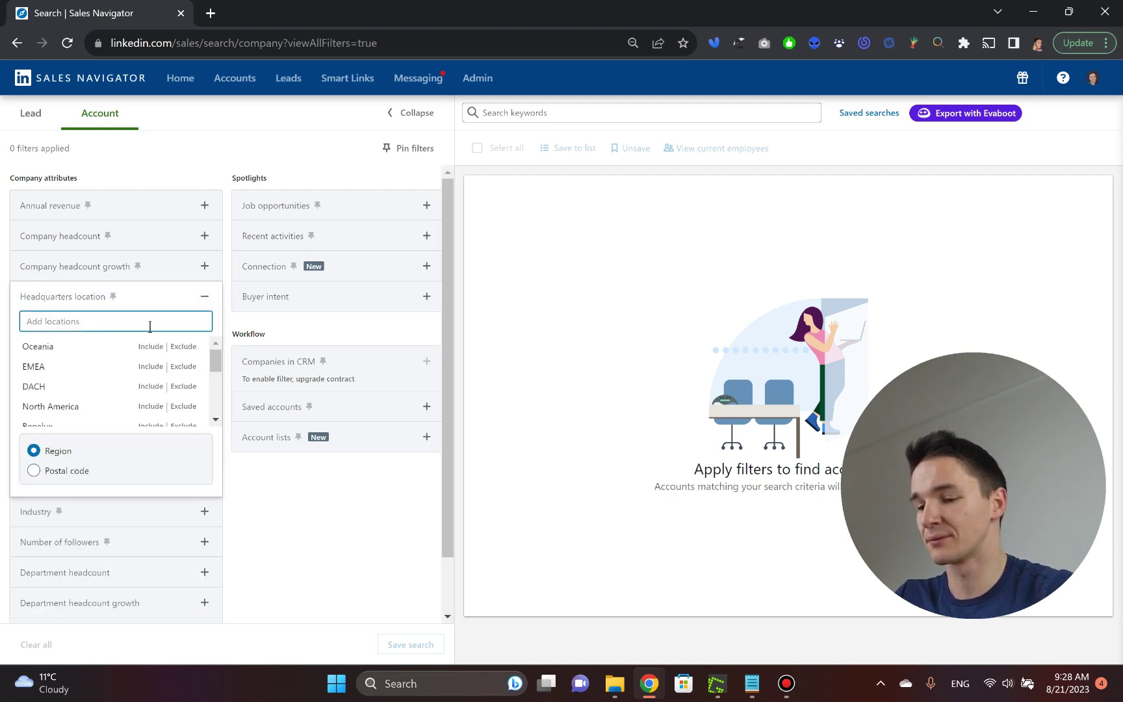
pyautogui.write('new y')
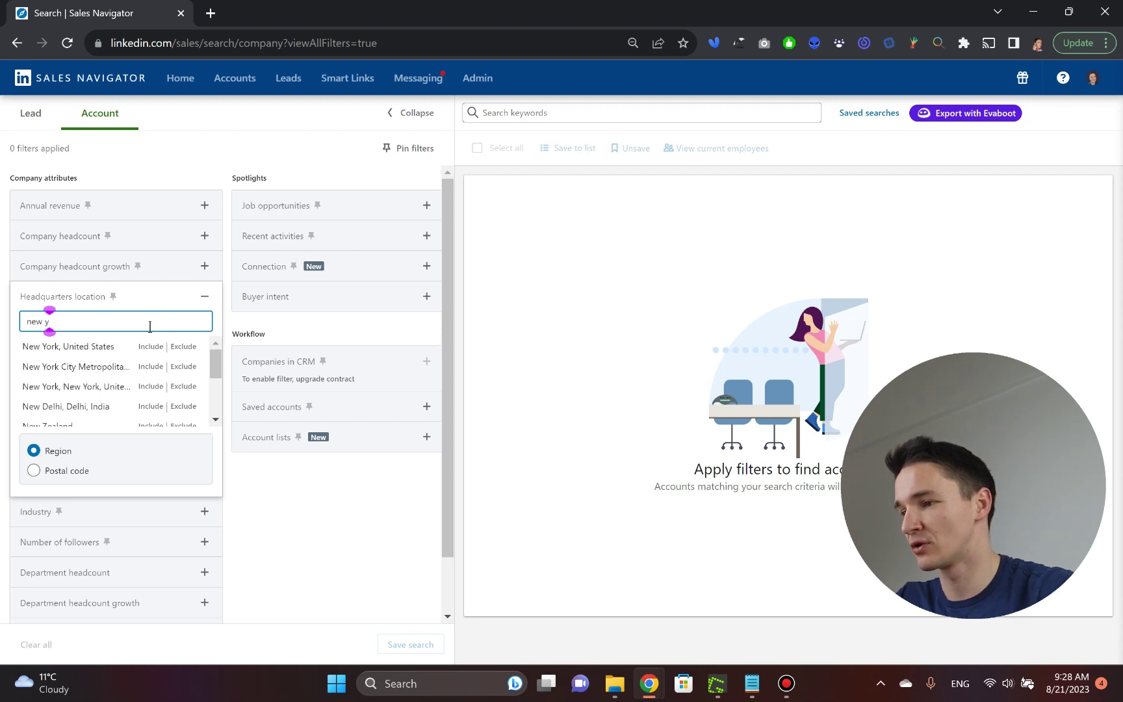
pyautogui.click(151, 366)
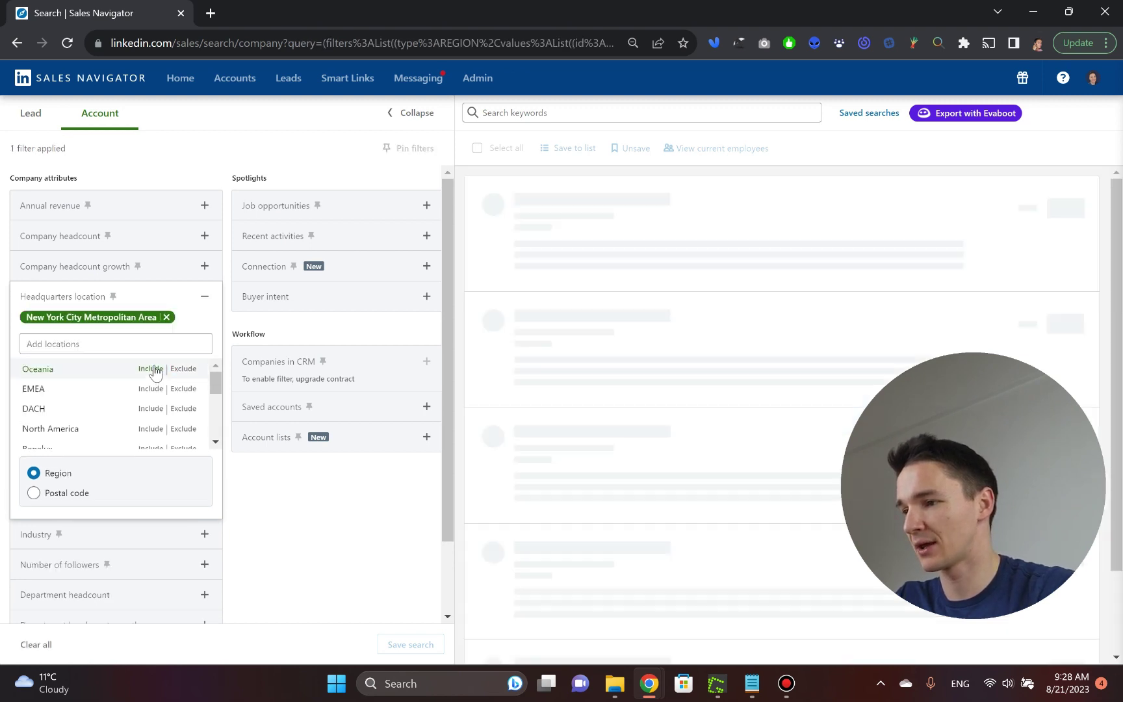
pyautogui.click(297, 498)
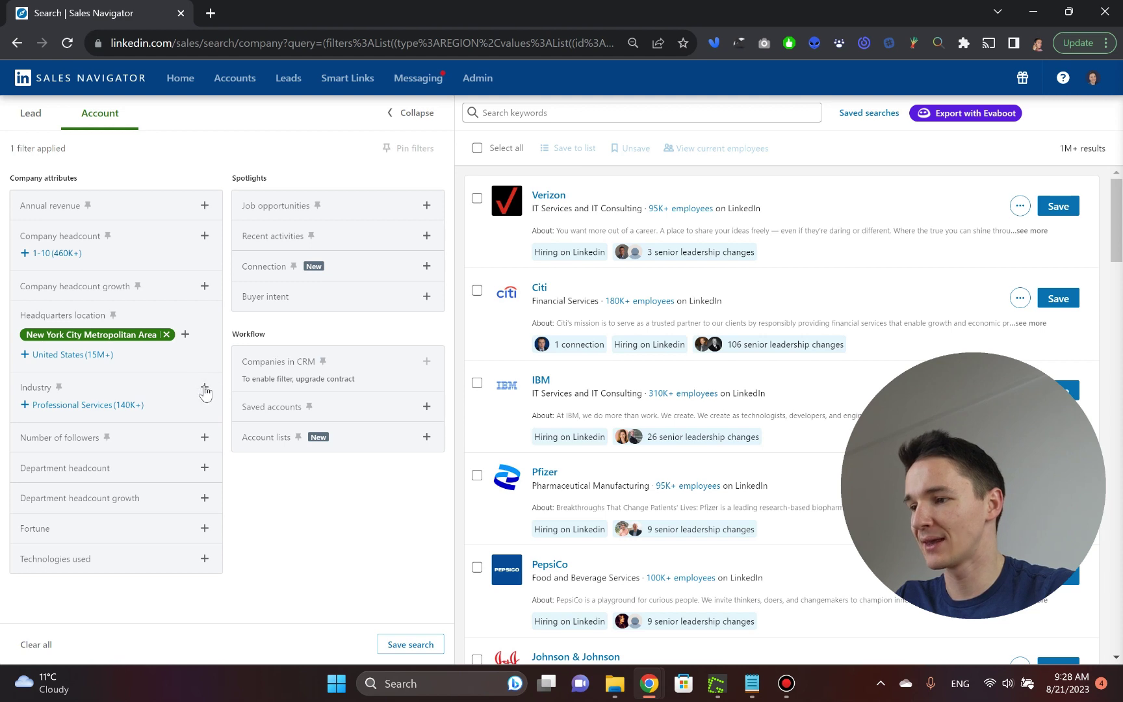
# - Exclude the Wholesale Hardware, Plumbing, Heating Equipment industry from the account search
pyautogui.click(204, 389)
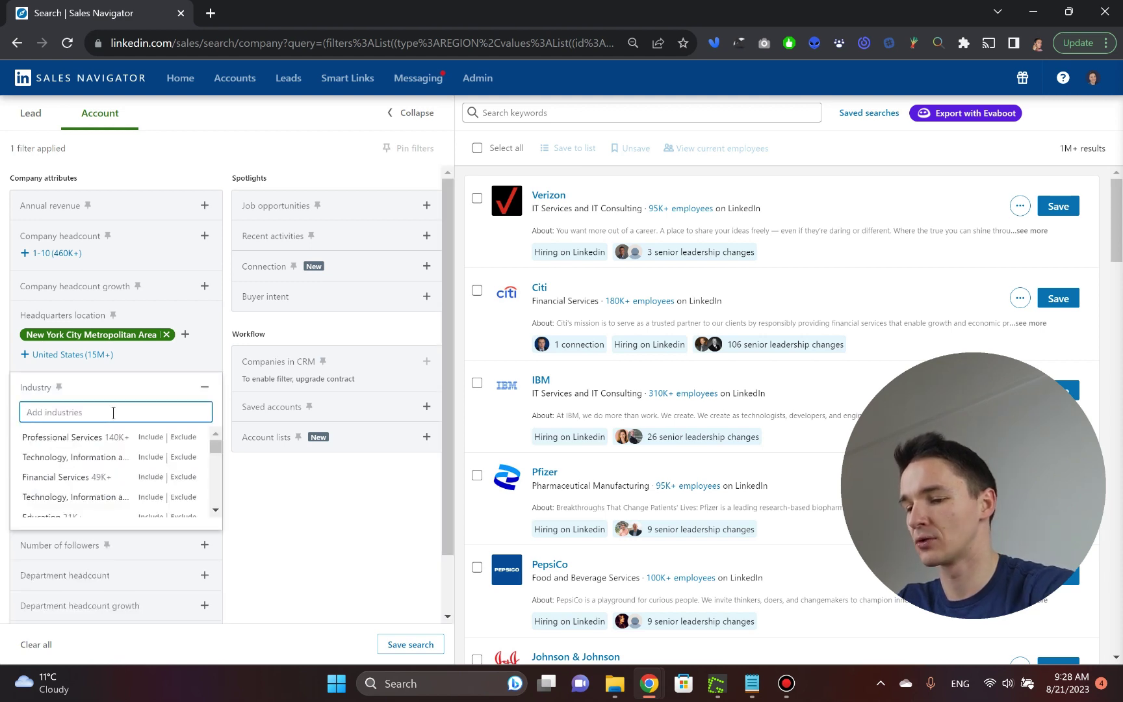
pyautogui.write('plum')
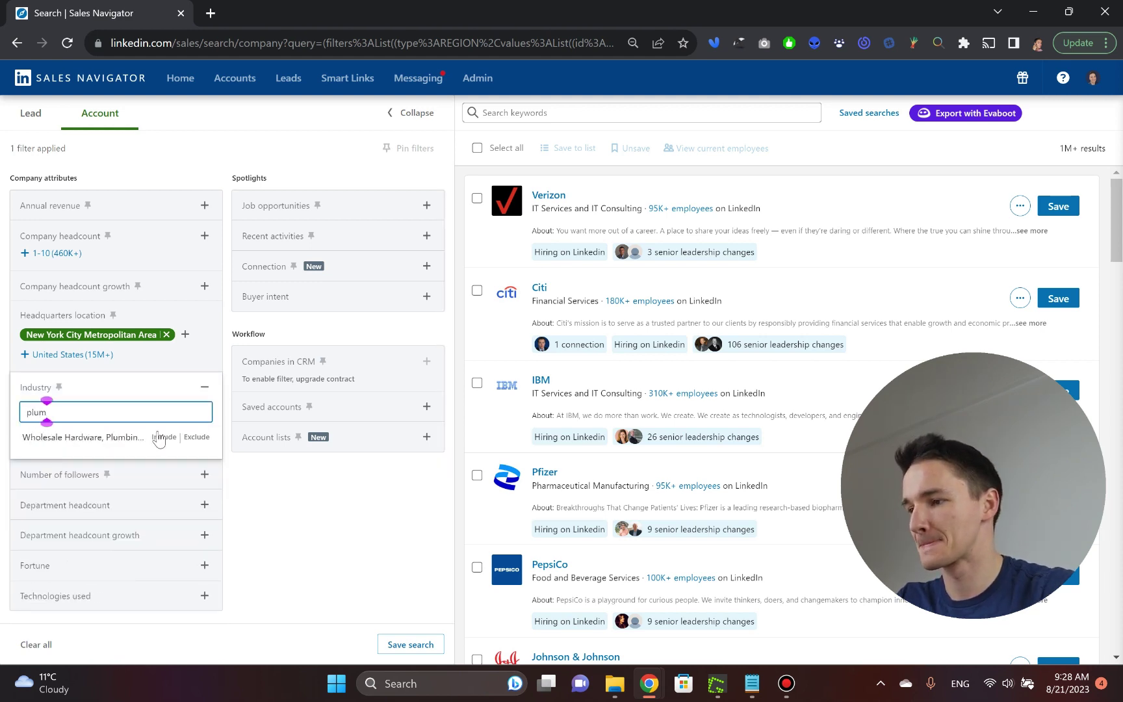
pyautogui.click(164, 438)
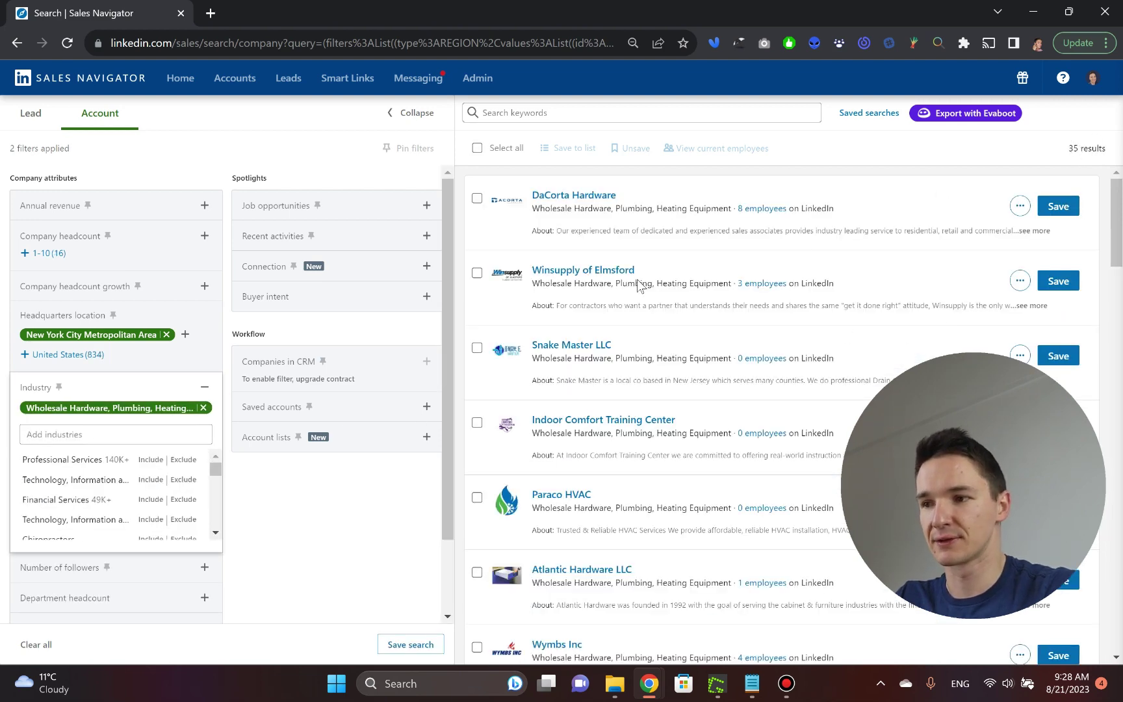
pyautogui.click(189, 408)
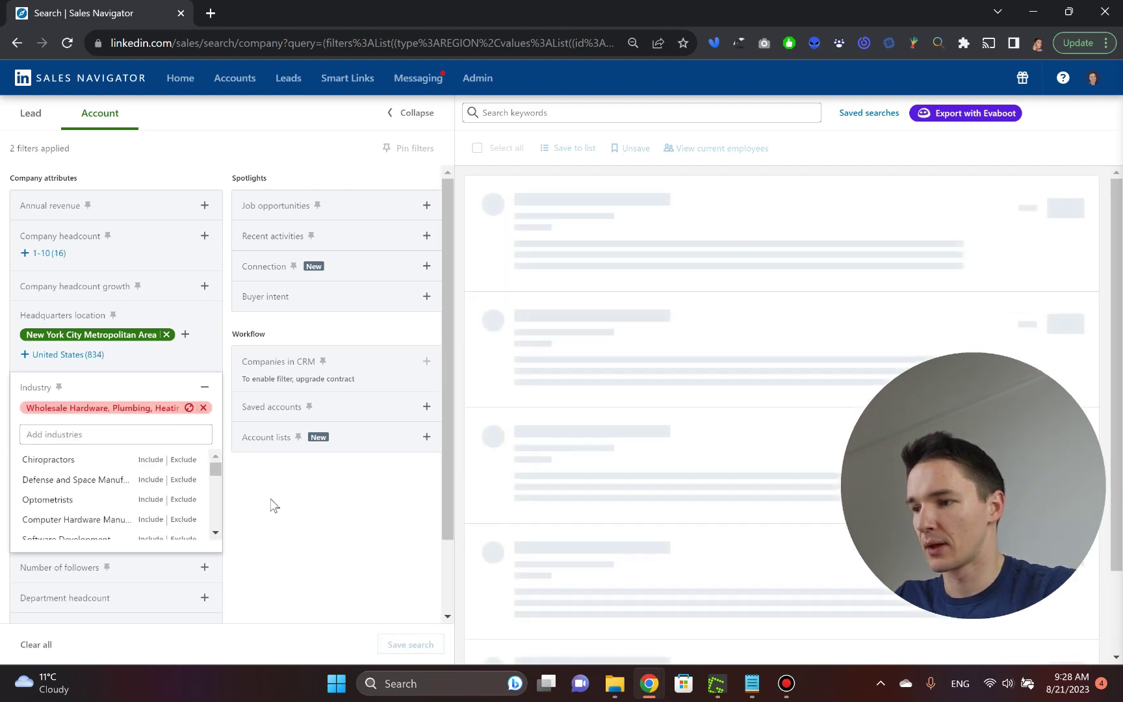
pyautogui.click(273, 505)
# - Add the keyword 'plumbing' to the account search, narrowing it to 4K+ companies
pyautogui.click(534, 111)
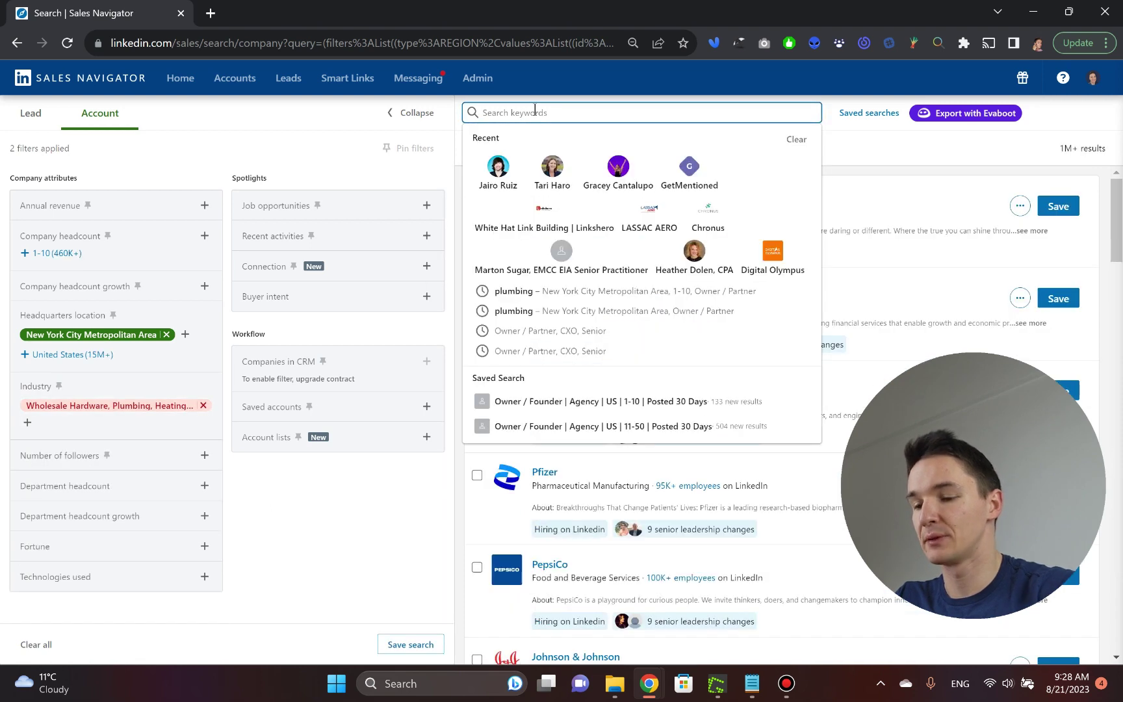
pyautogui.write('plumbing')
pyautogui.press('Return')
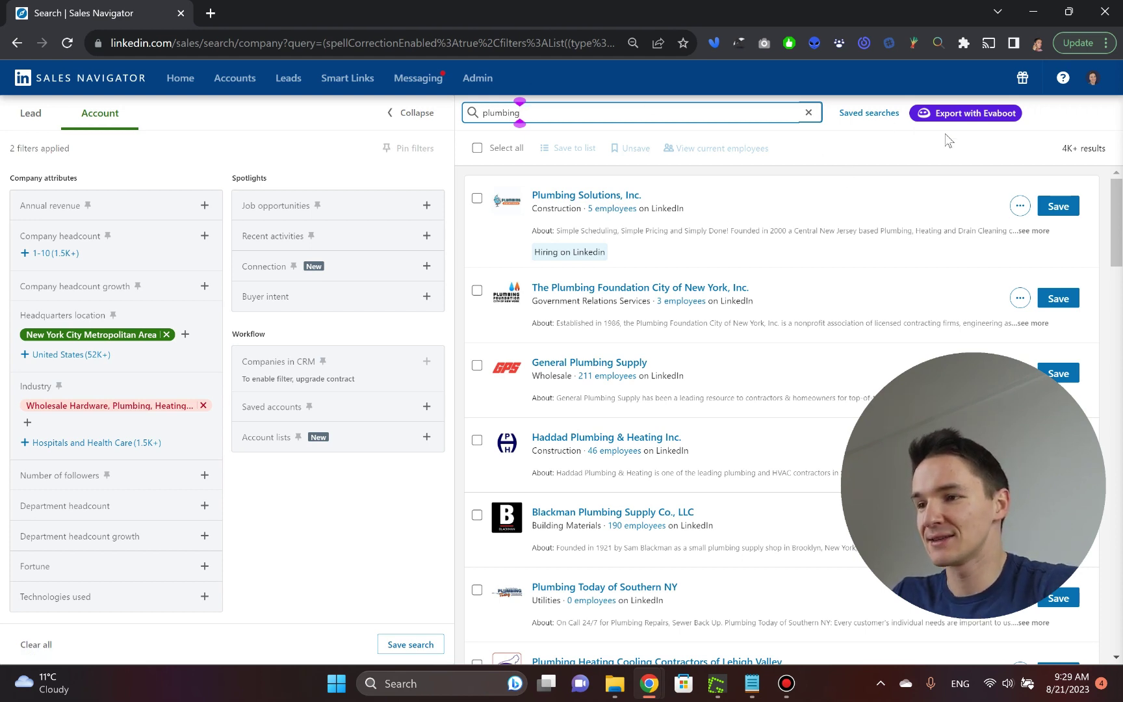
pyautogui.moveTo(1061, 148); pyautogui.dragTo(1115, 152)
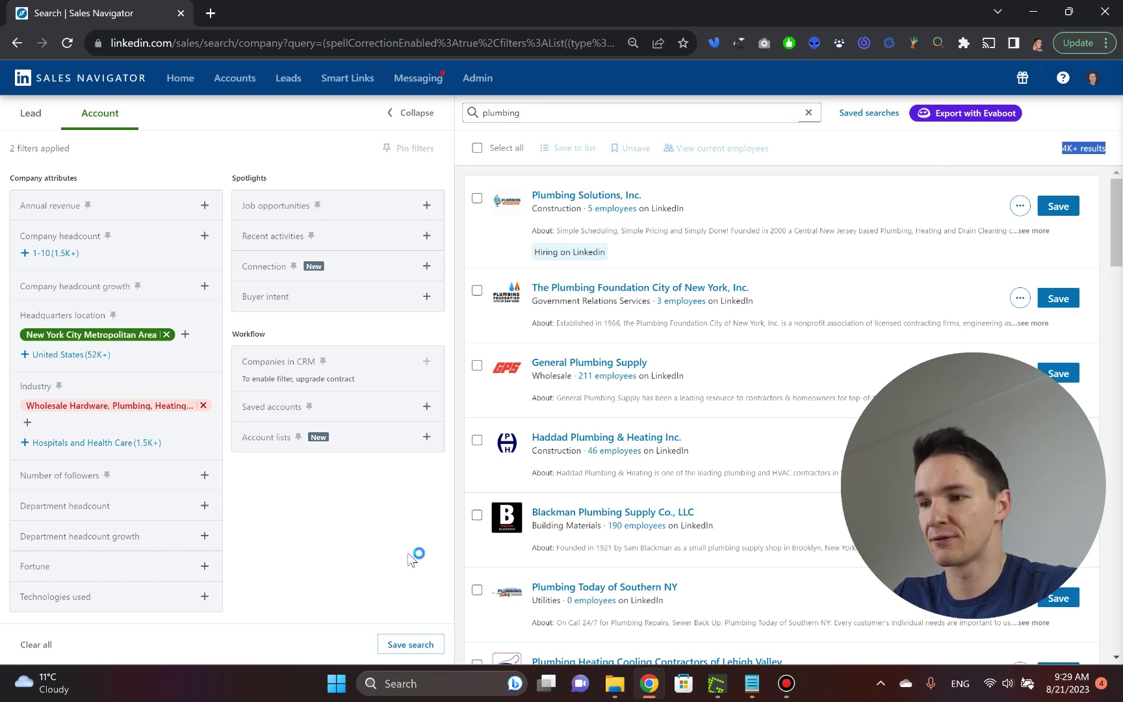
pyautogui.click(295, 515)
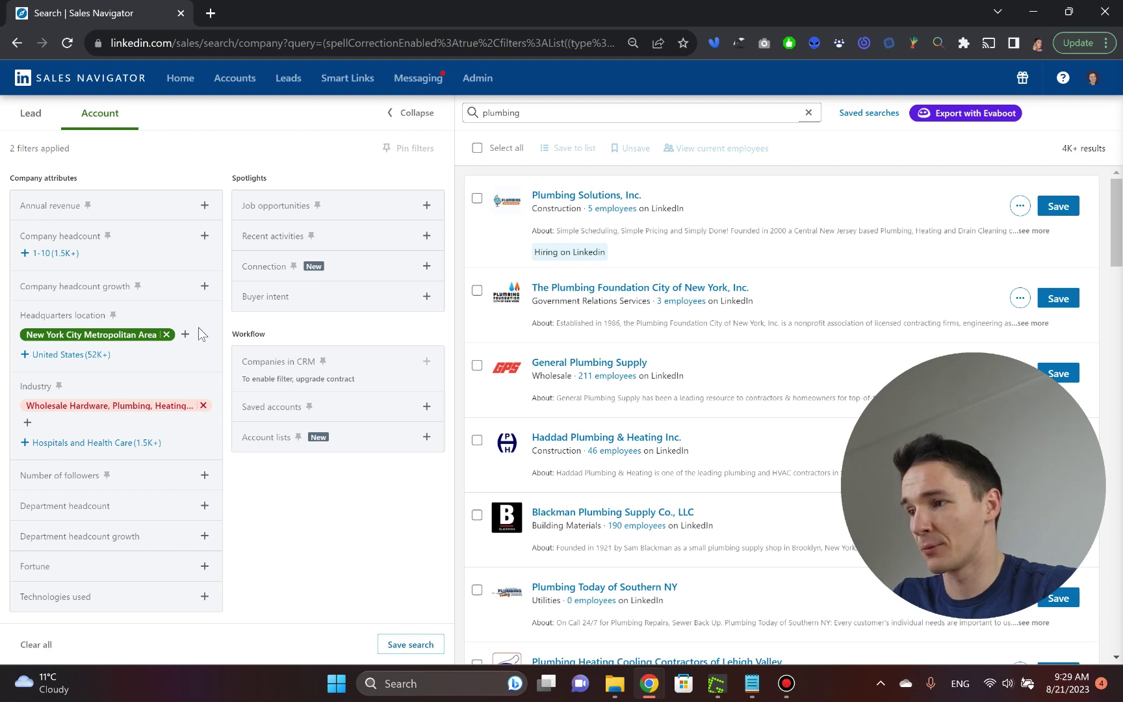
# - Add the 11-50 Company headcount range, cutting plumbing companies to 299
pyautogui.click(205, 237)
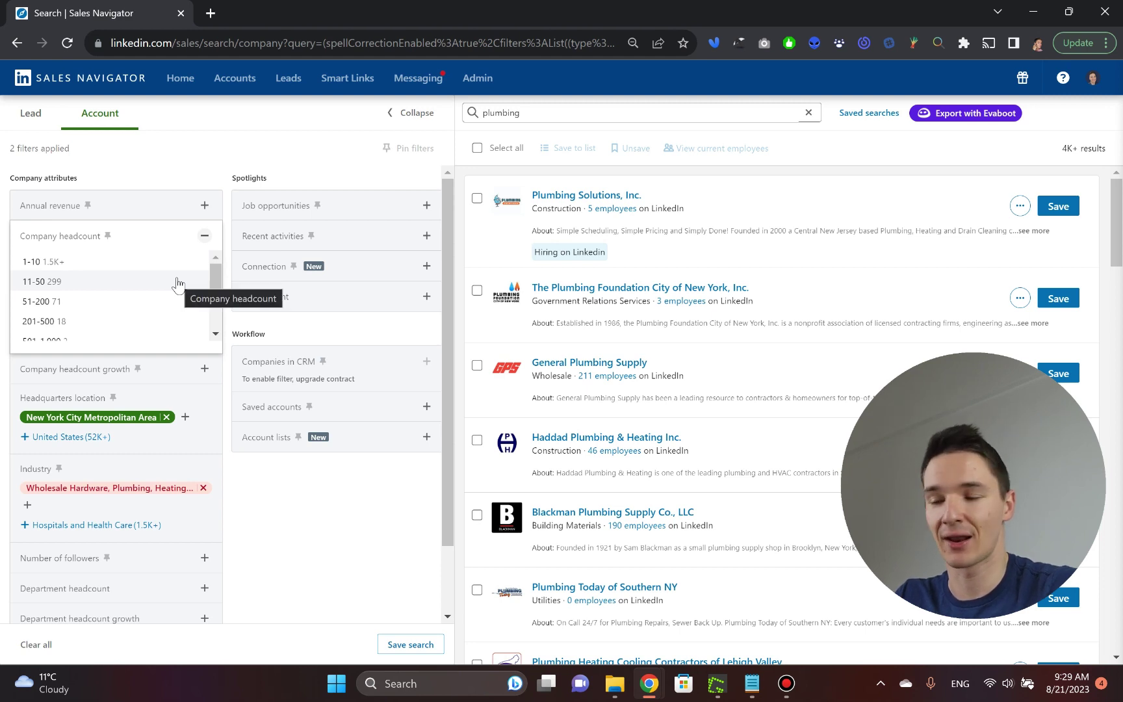
pyautogui.click(55, 284)
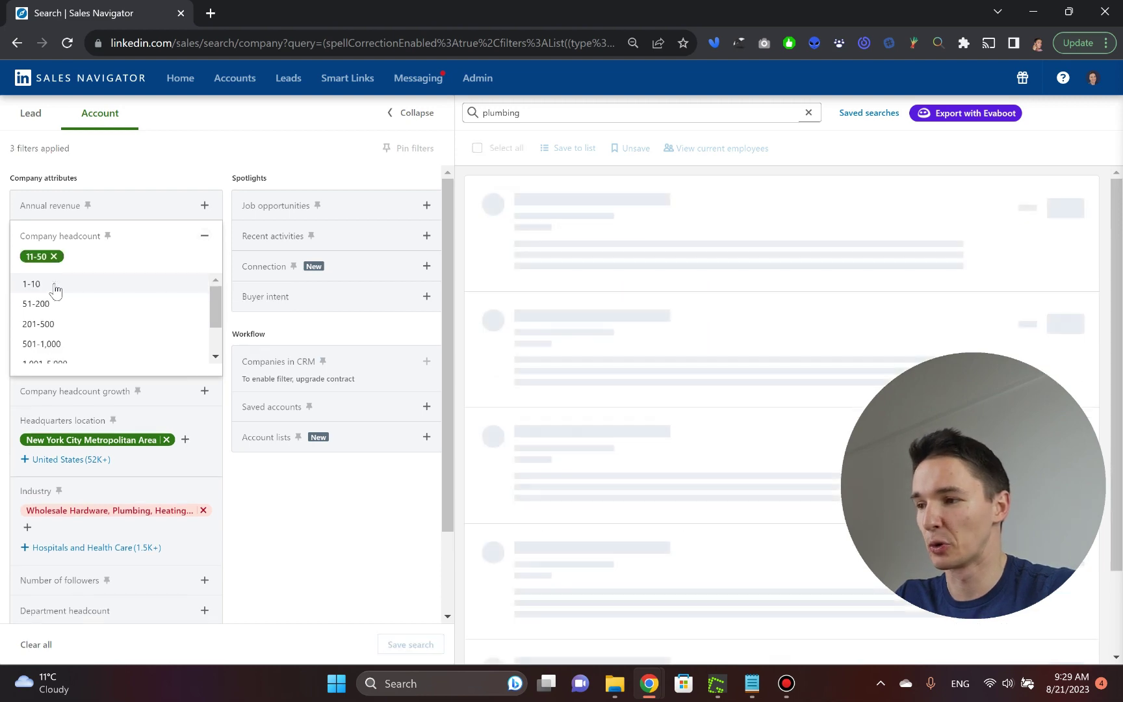
pyautogui.click(283, 528)
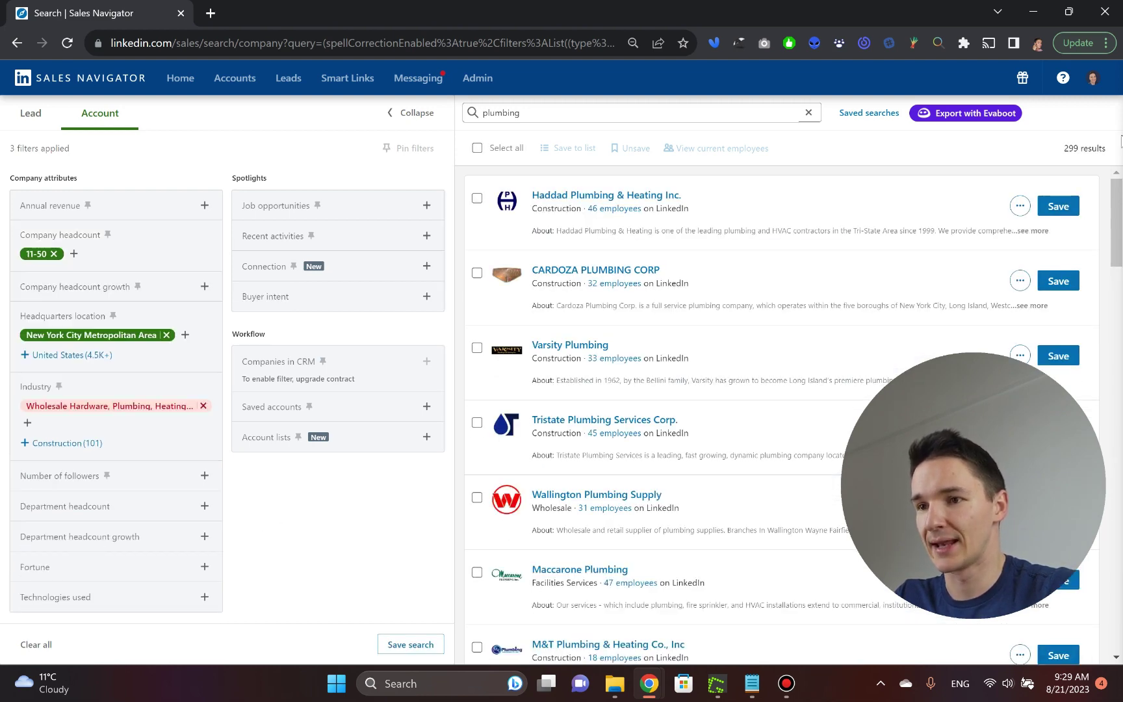
pyautogui.doubleClick(1072, 147)
pyautogui.click(361, 520)
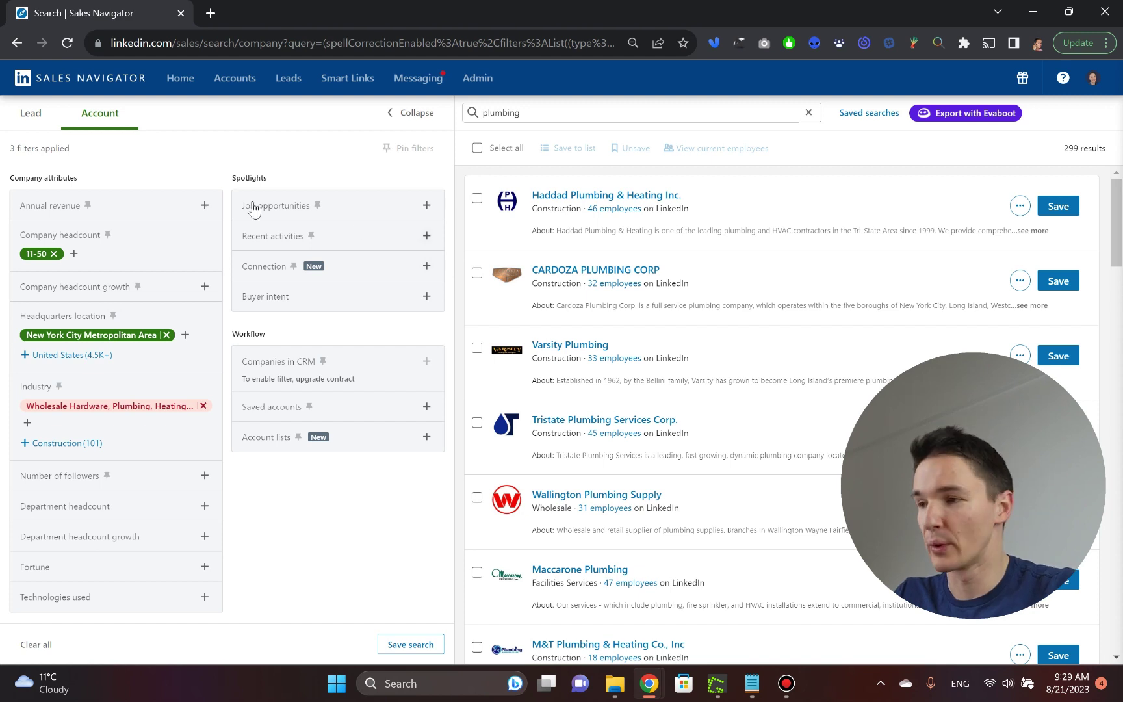
# - Add an Annual revenue filter from $1 million to 1000+ million, leaving 192 companies
pyautogui.click(204, 206)
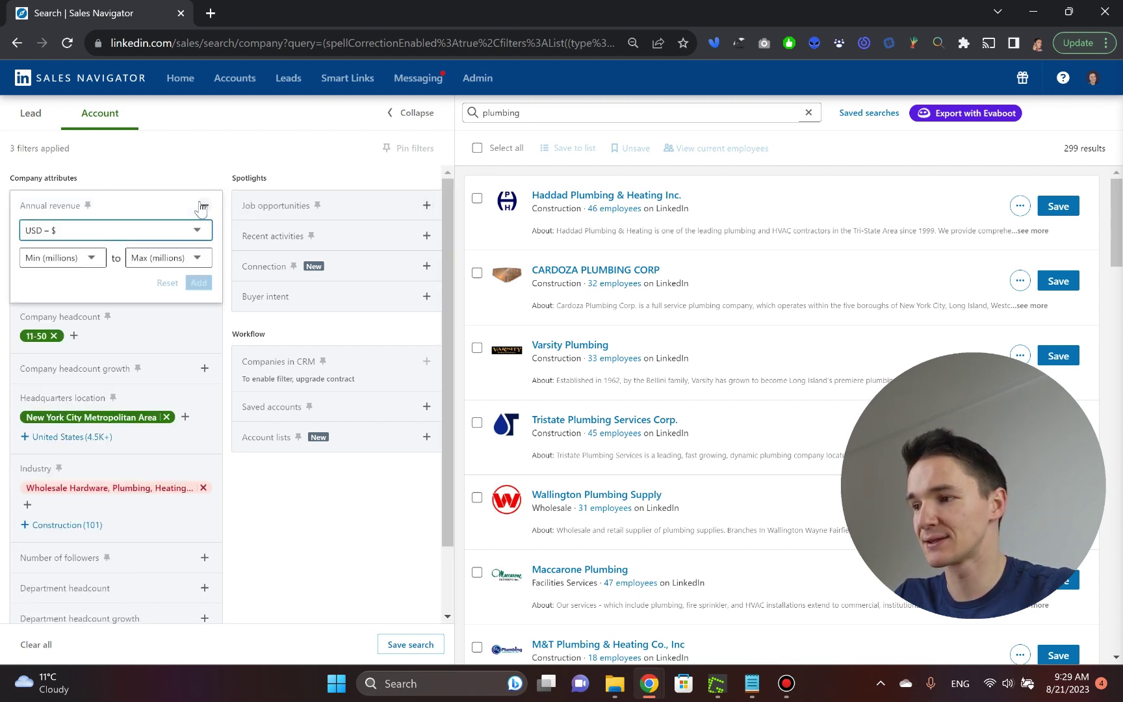
pyautogui.click(96, 259)
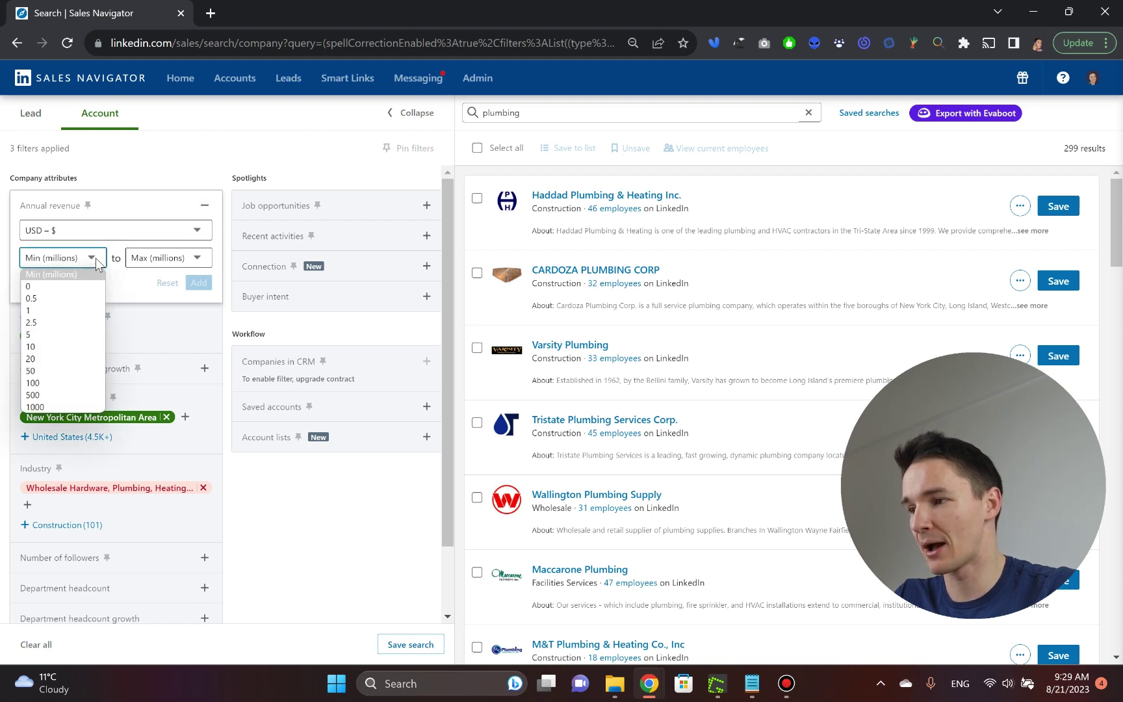
pyautogui.click(59, 310)
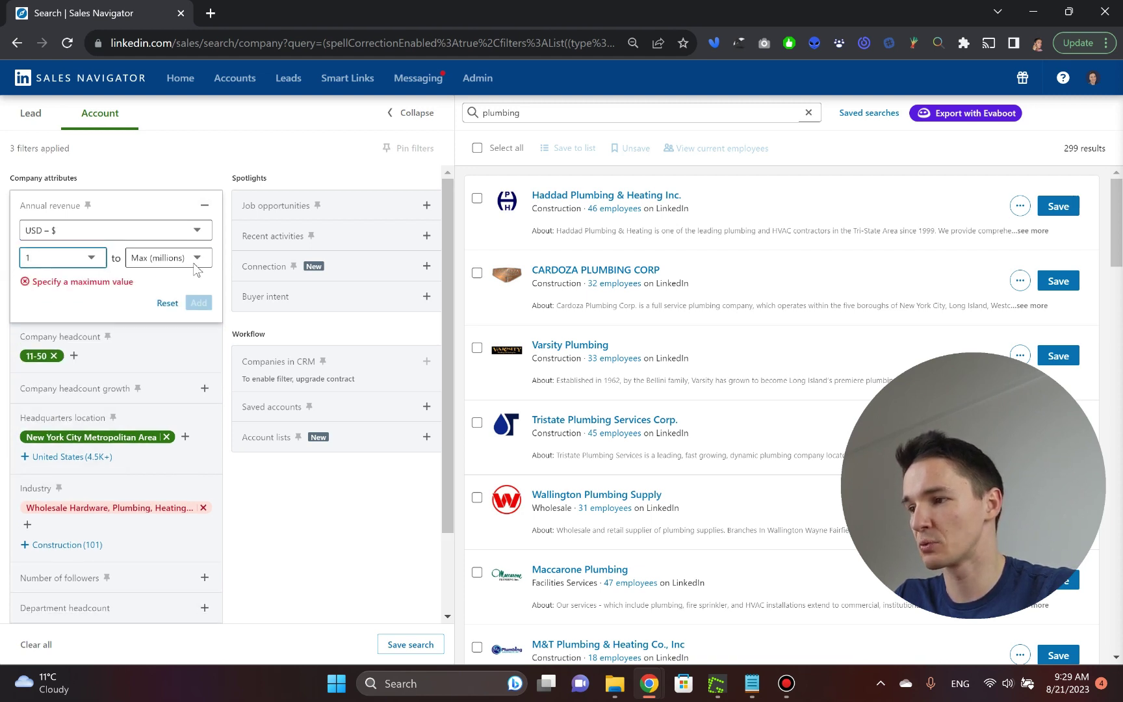
pyautogui.click(195, 258)
pyautogui.click(160, 383)
pyautogui.click(194, 286)
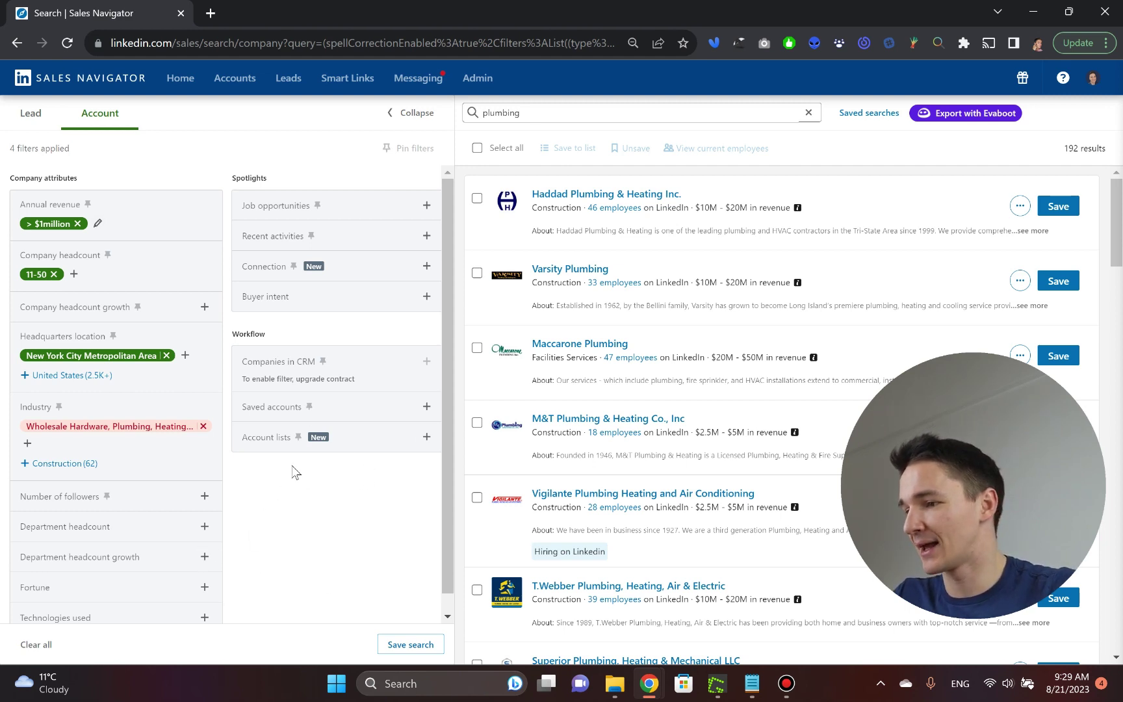
pyautogui.scroll(-1, 294, 472)
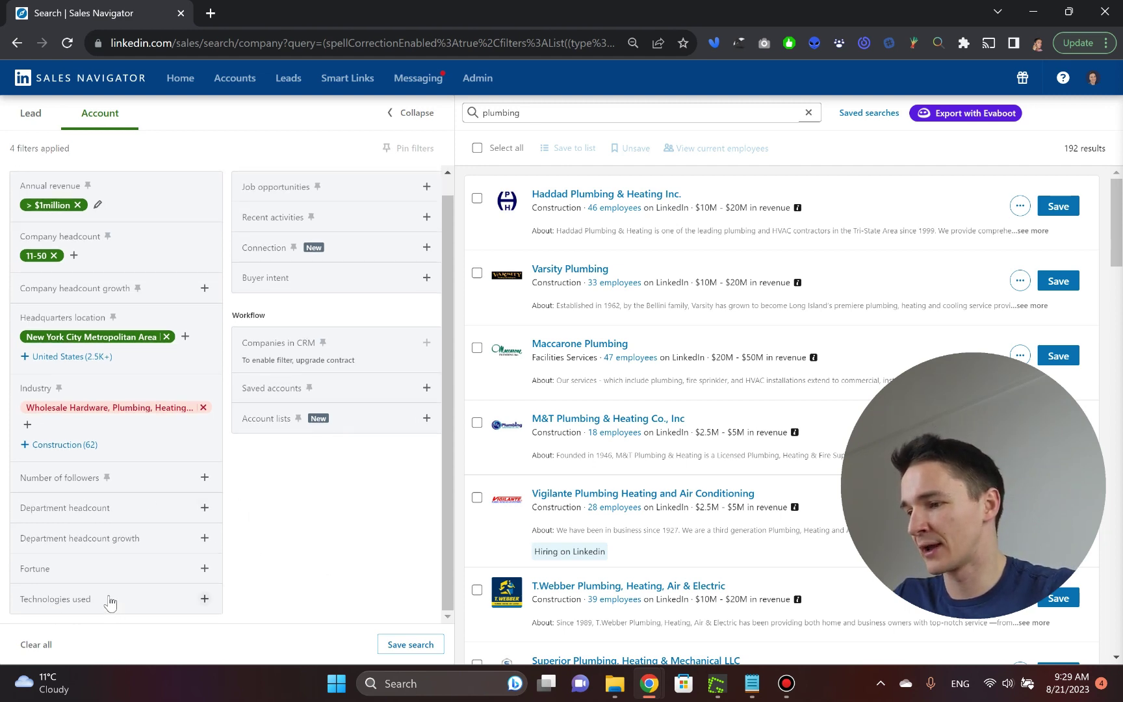
pyautogui.click(204, 568)
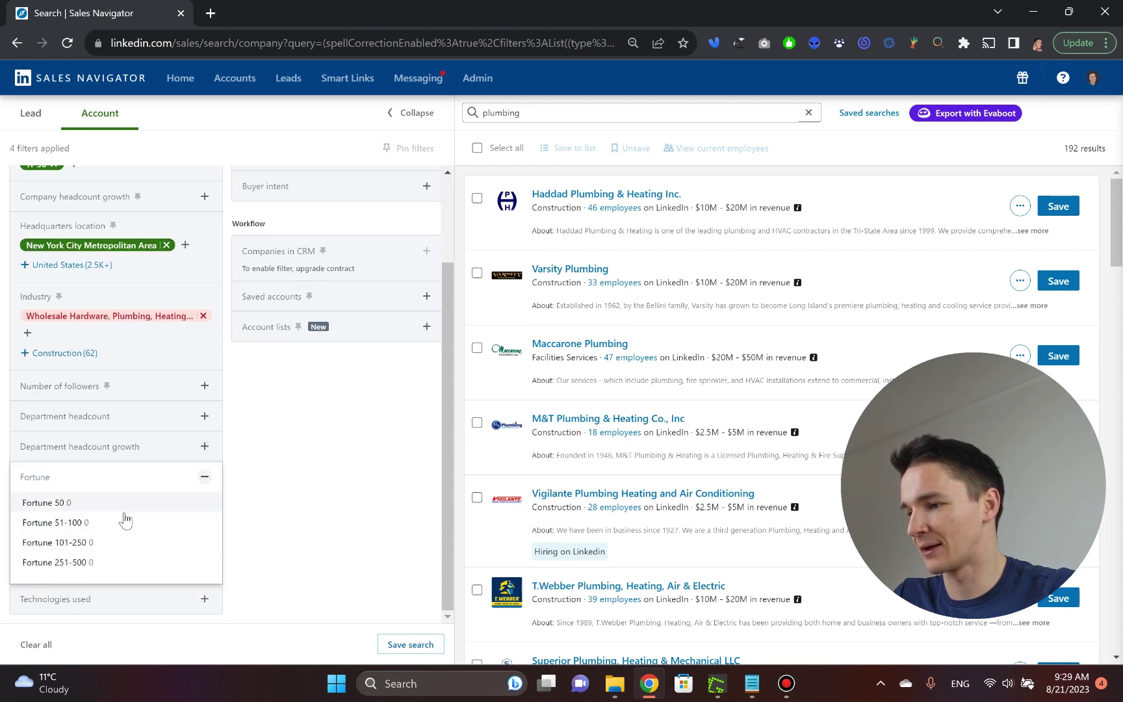
pyautogui.click(204, 478)
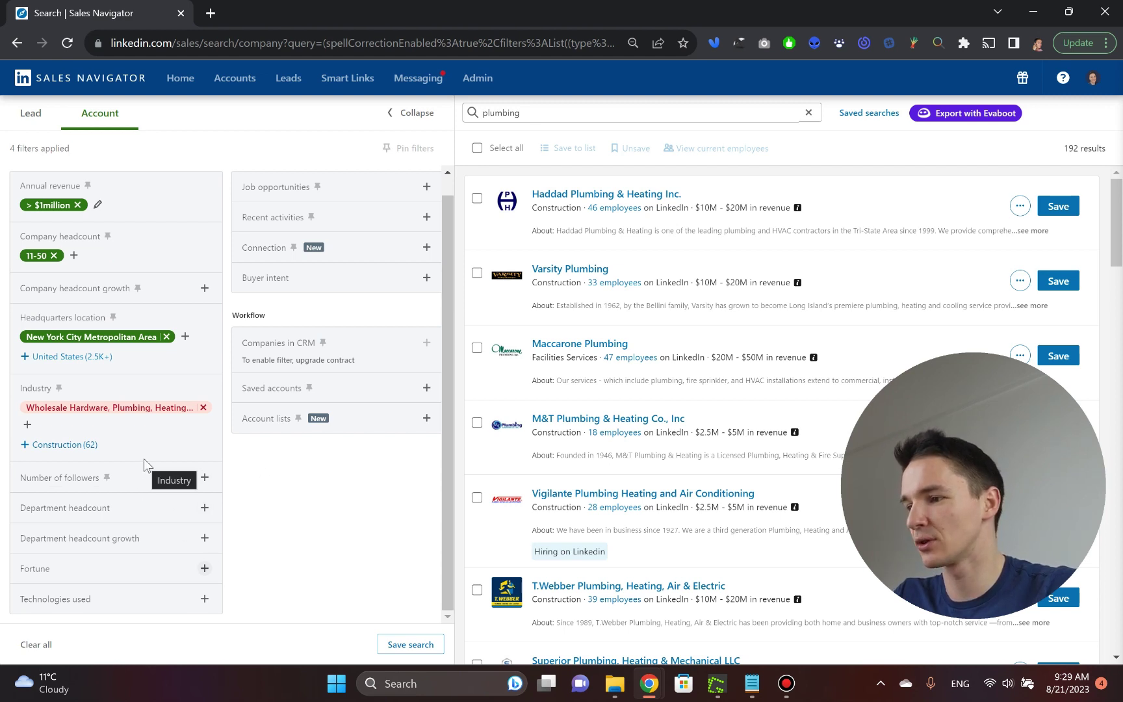
pyautogui.scroll(1, 244, 473)
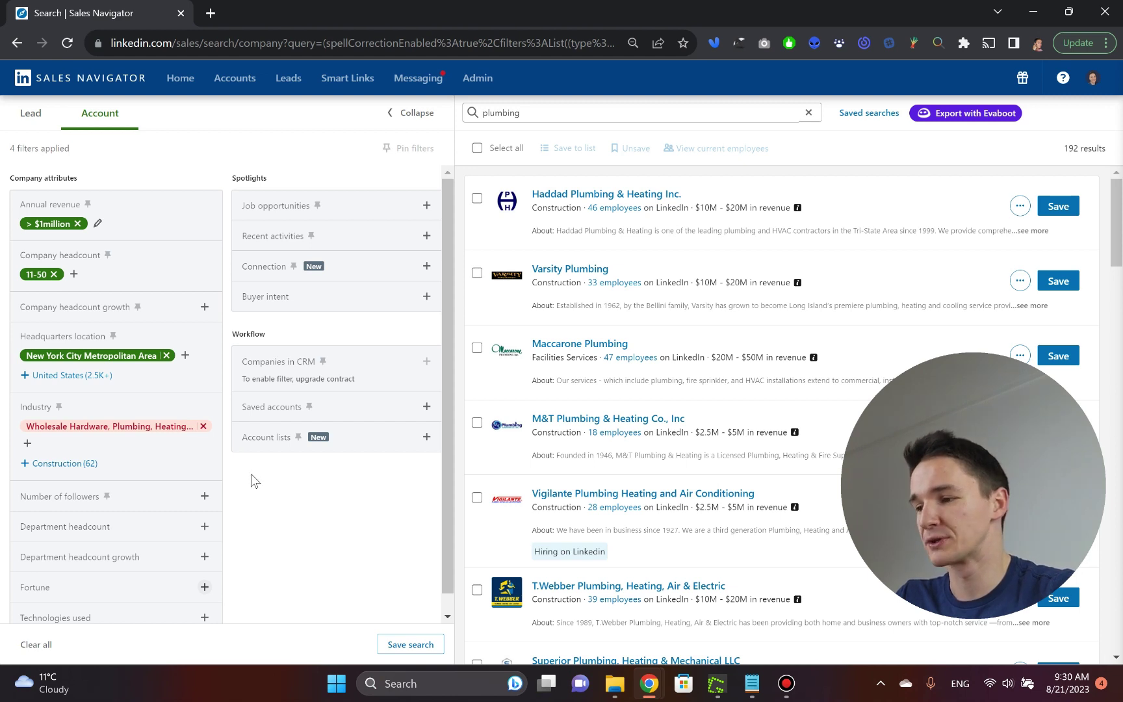
pyautogui.scroll(-1, 251, 481)
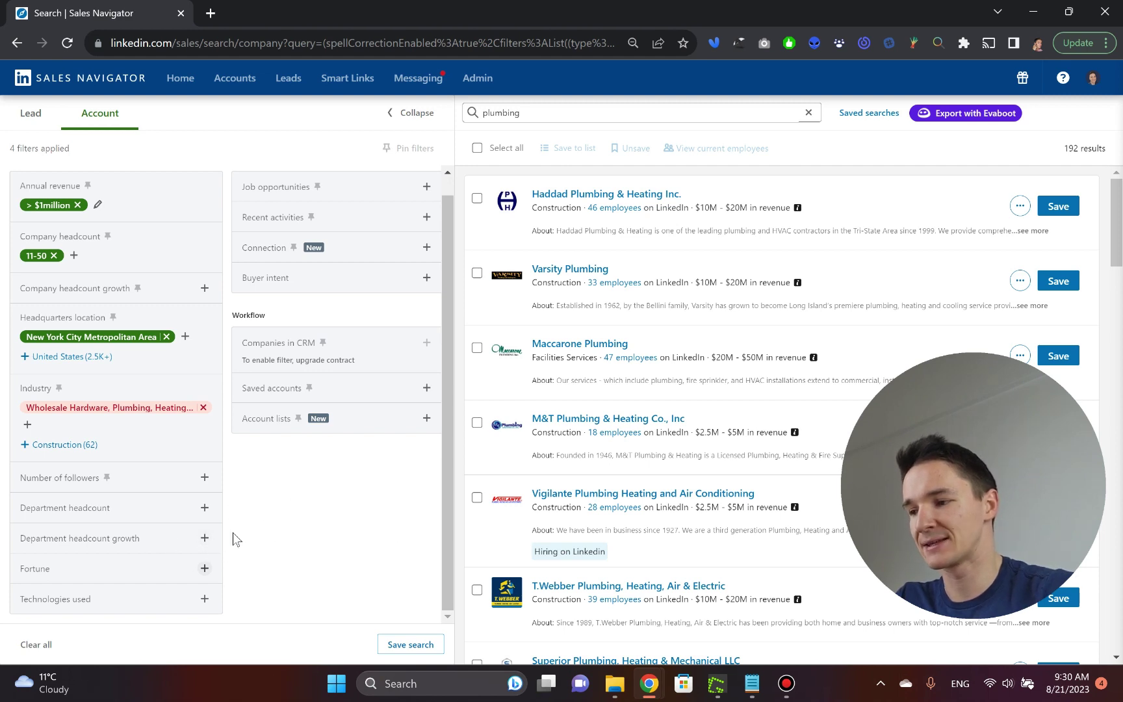
pyautogui.click(207, 600)
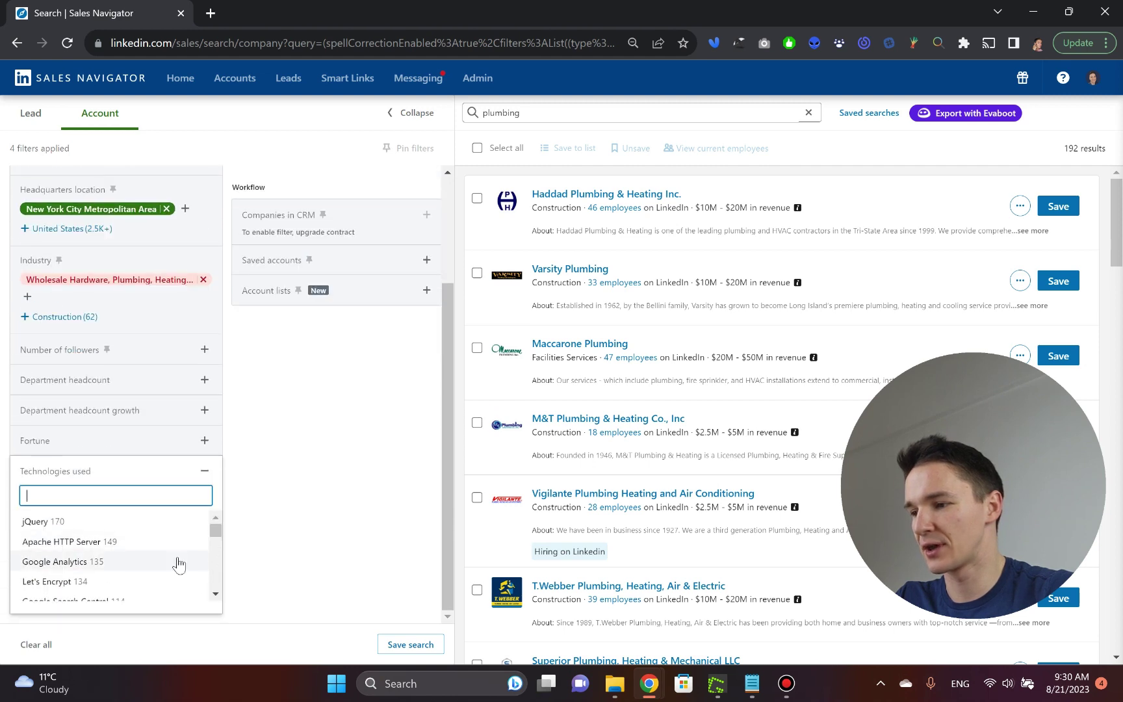
pyautogui.scroll(-5, 212, 539)
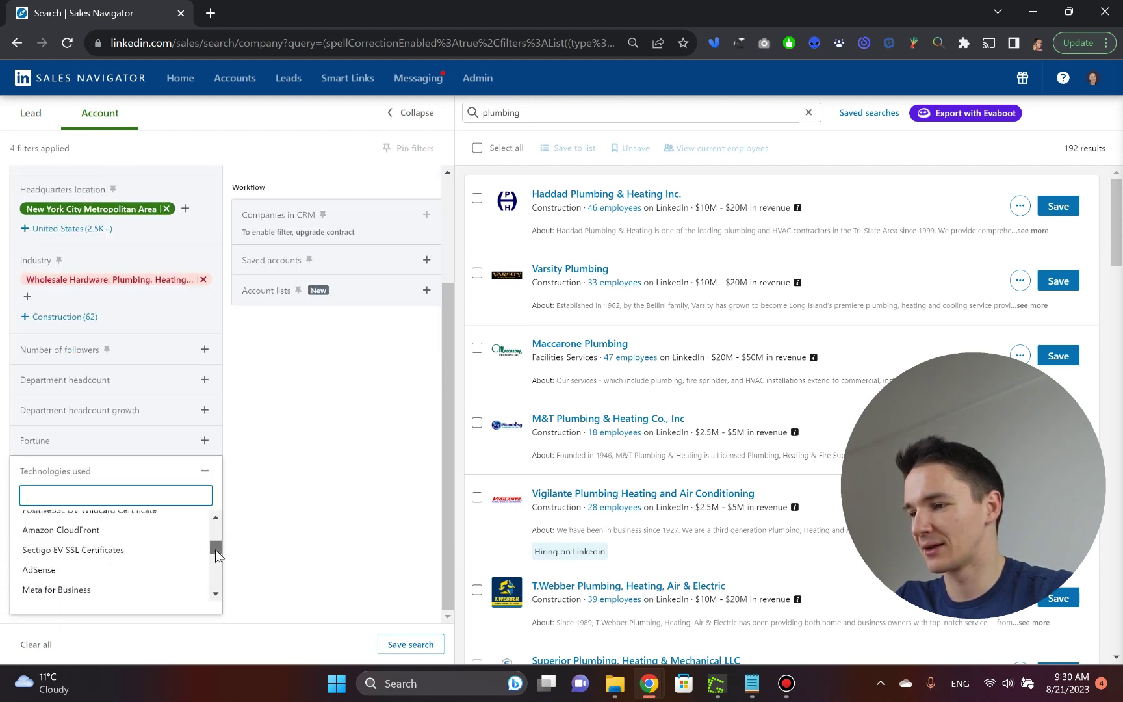
pyautogui.moveTo(212, 536); pyautogui.dragTo(211, 528)
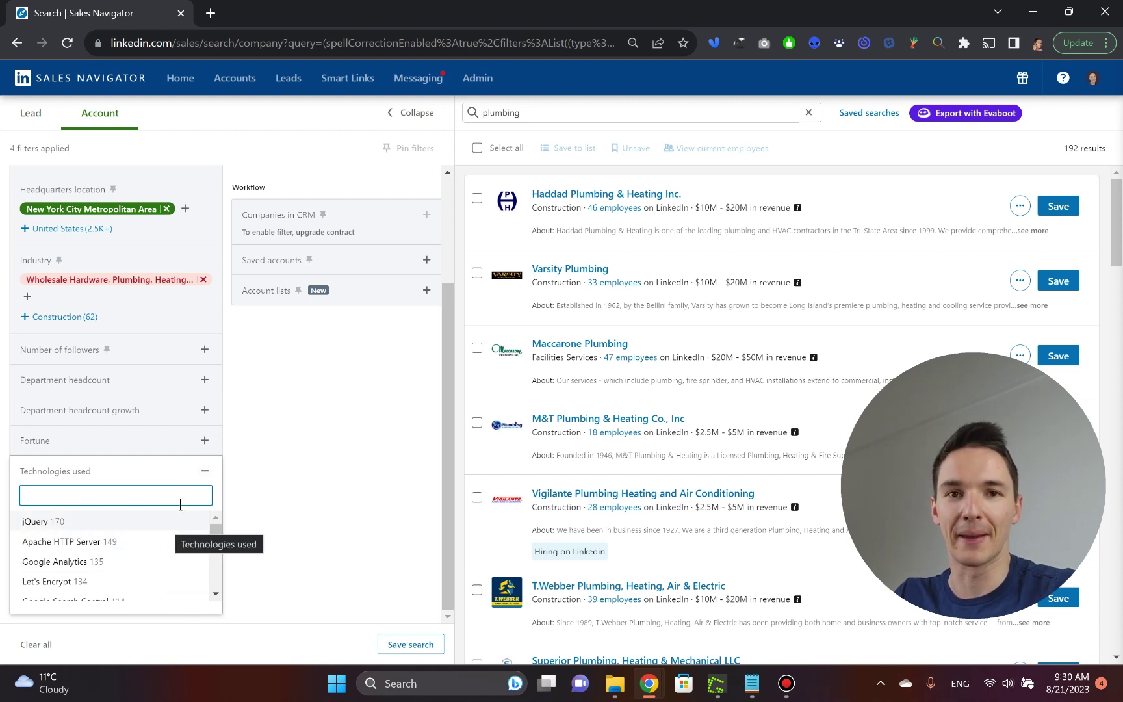
pyautogui.click(207, 474)
pyautogui.scroll(1, 345, 494)
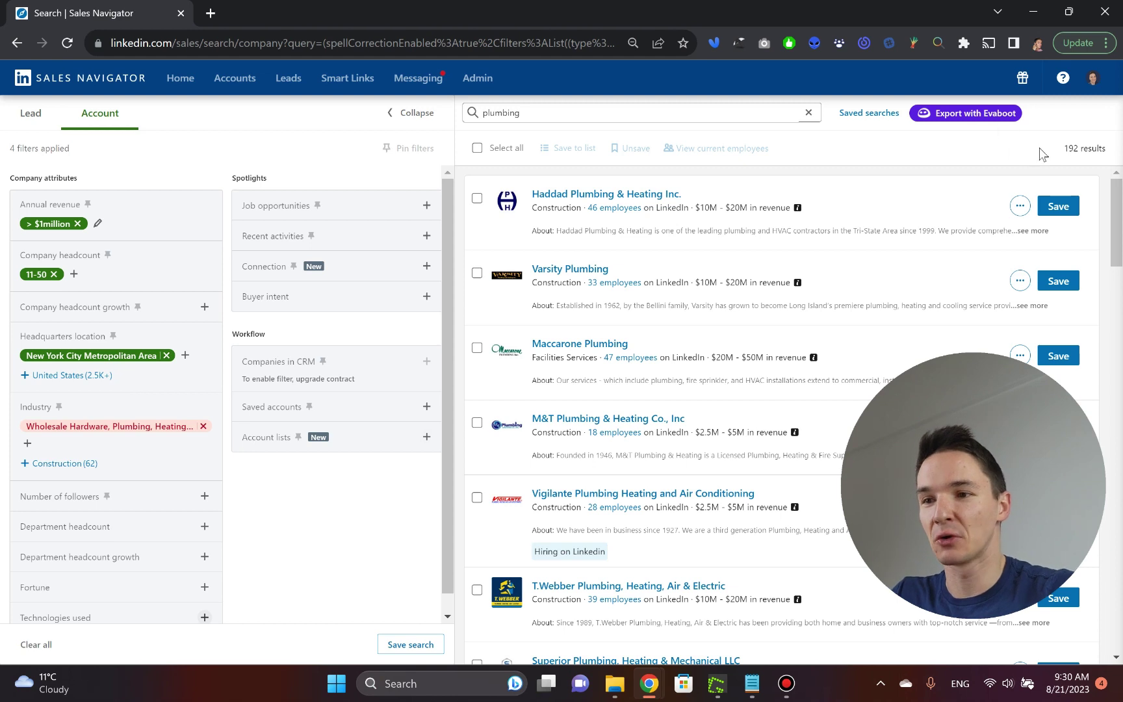
# - Select all 25 companies on the first page of the 192 results
pyautogui.tripleClick(1076, 151)
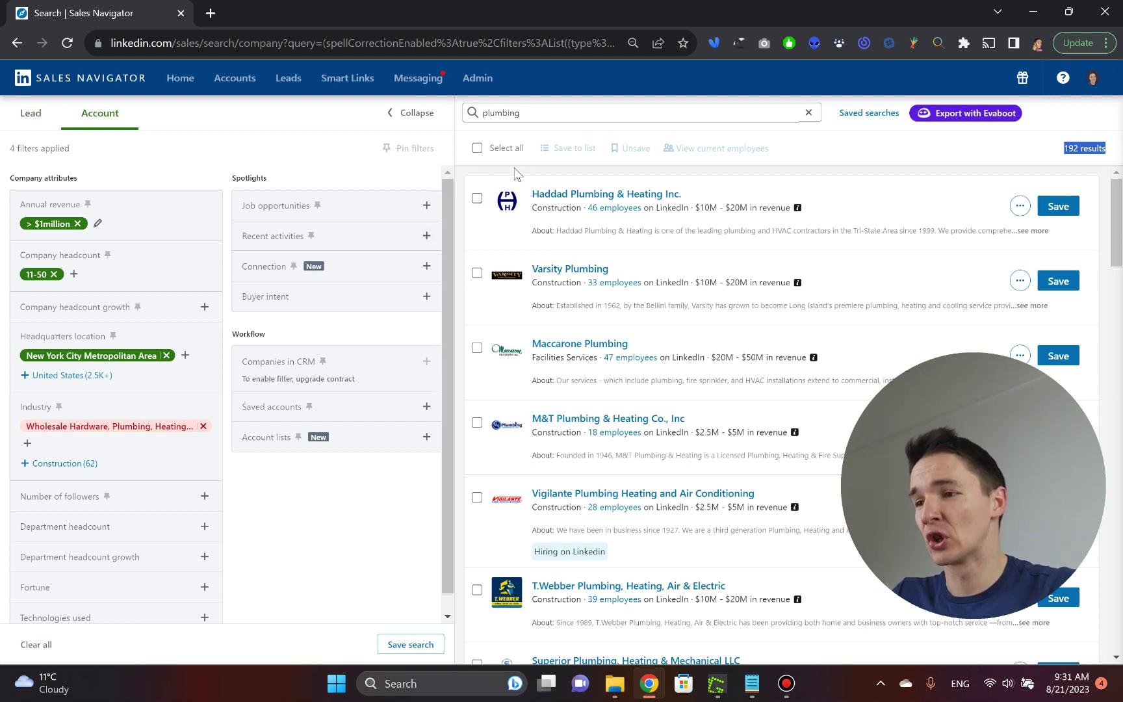
pyautogui.click(478, 148)
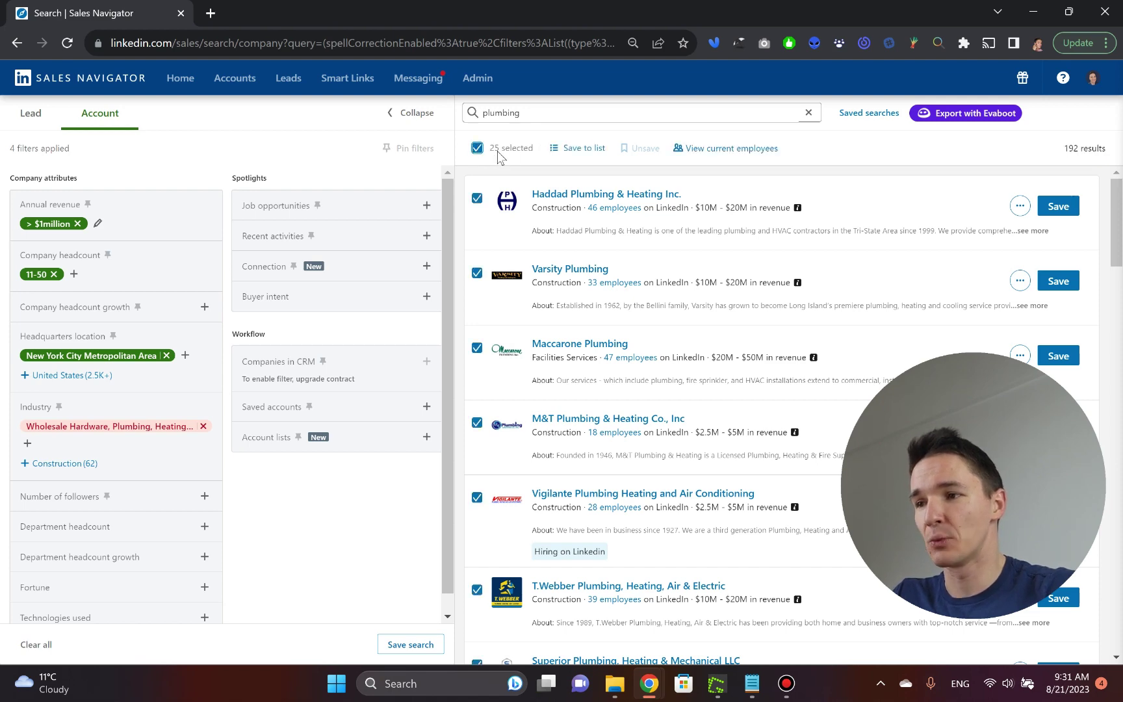
pyautogui.scroll(-10, 508, 226)
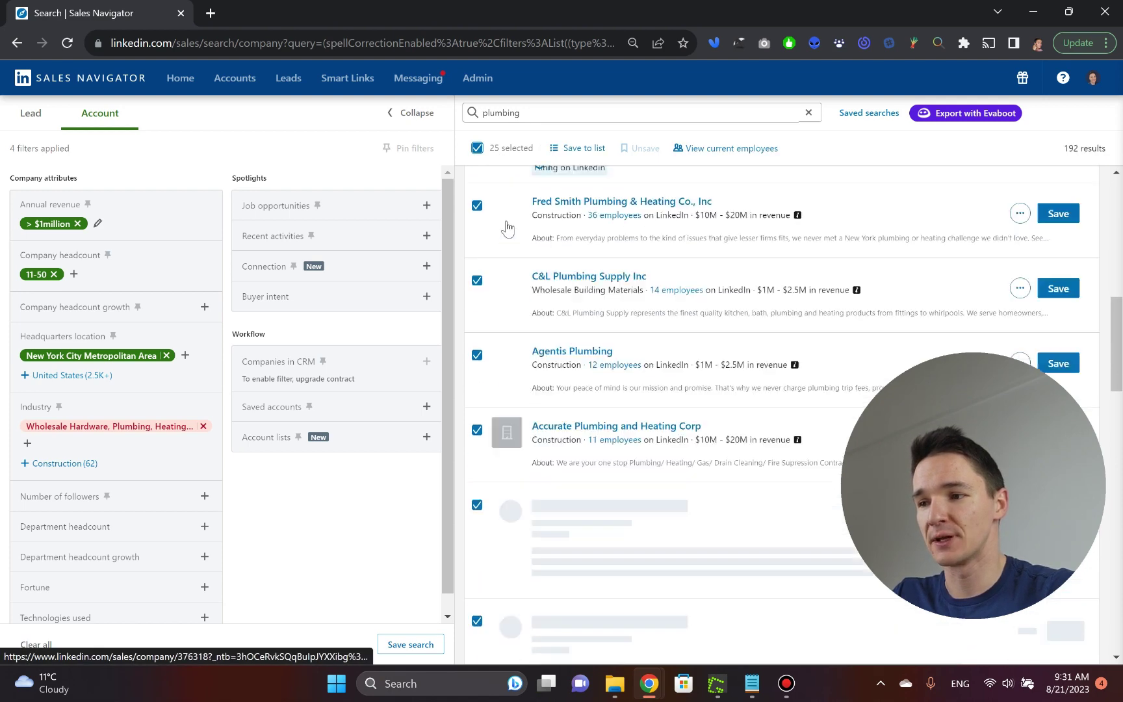
pyautogui.scroll(-10, 507, 226)
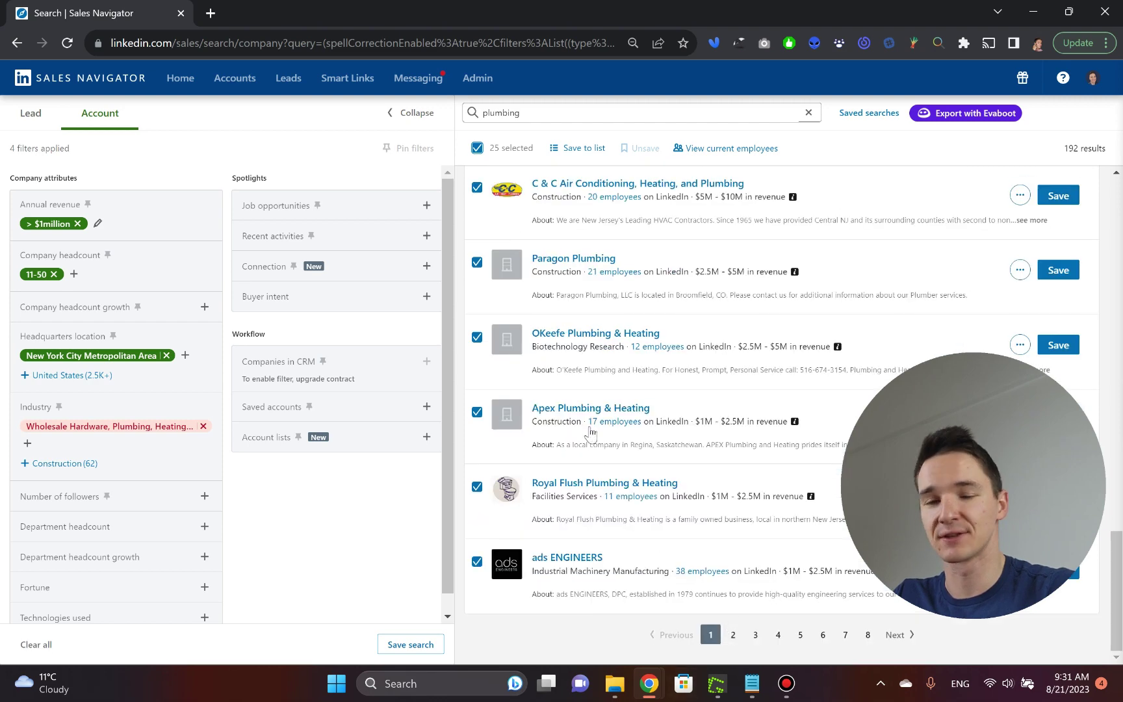
pyautogui.scroll(7, 595, 439)
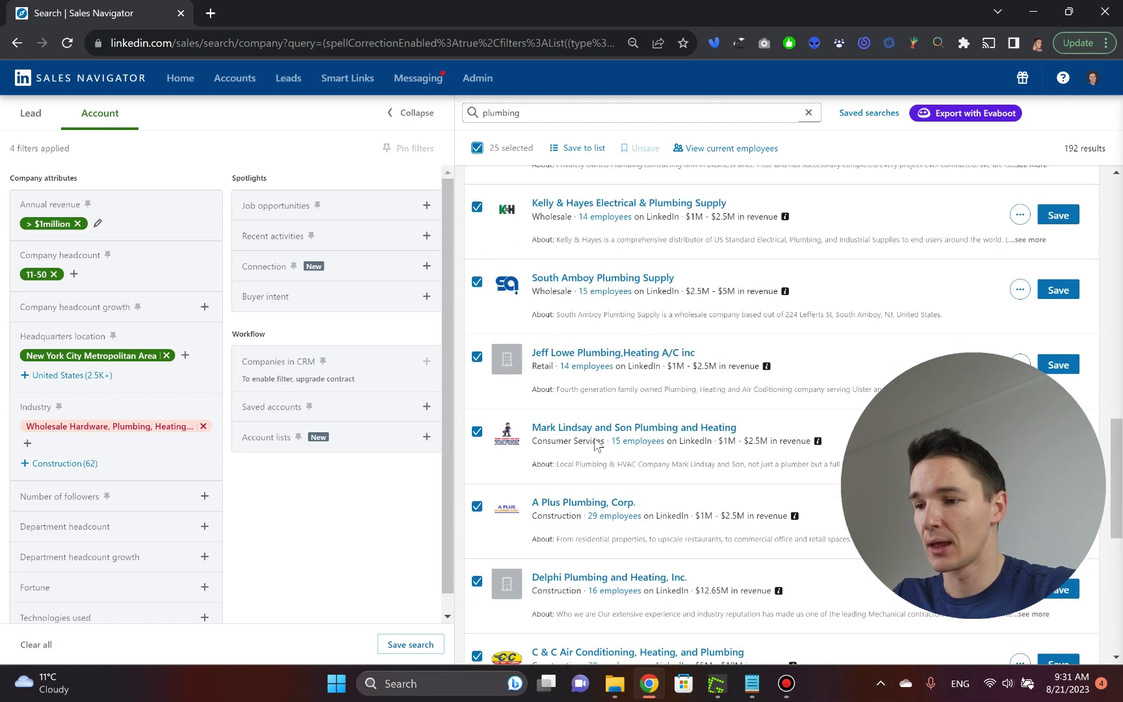
pyautogui.scroll(10, 595, 438)
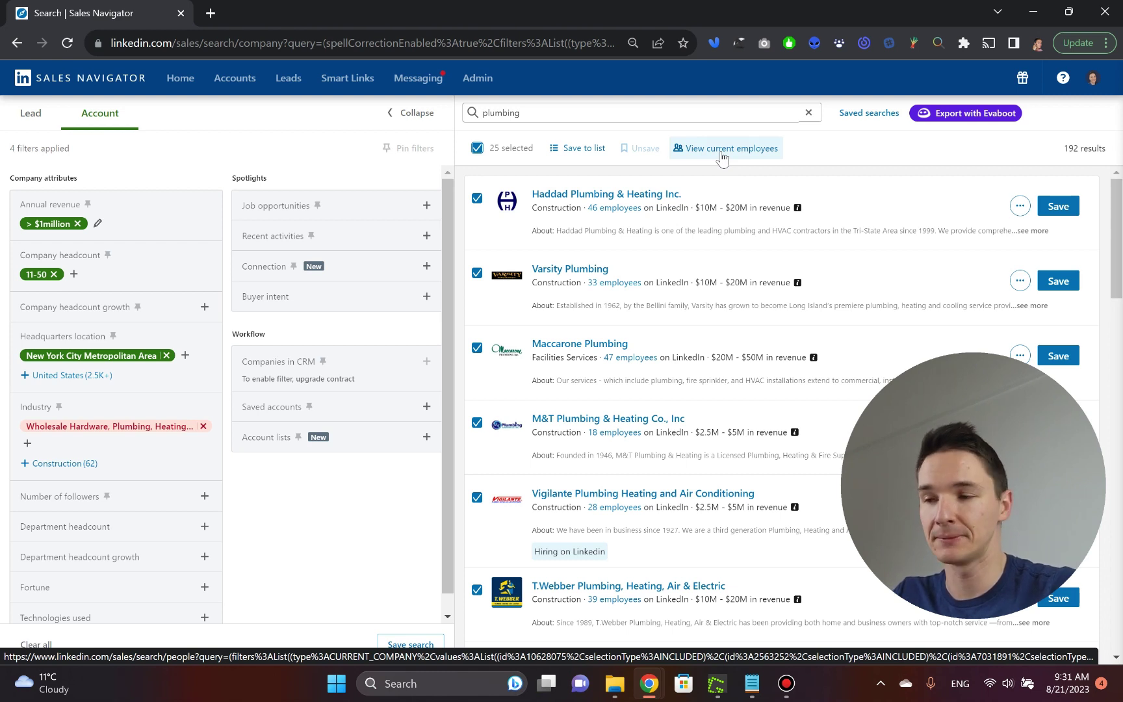
# - Open the selected companies' current employees as a lead search in a new tab
pyautogui.middleClick(717, 162)
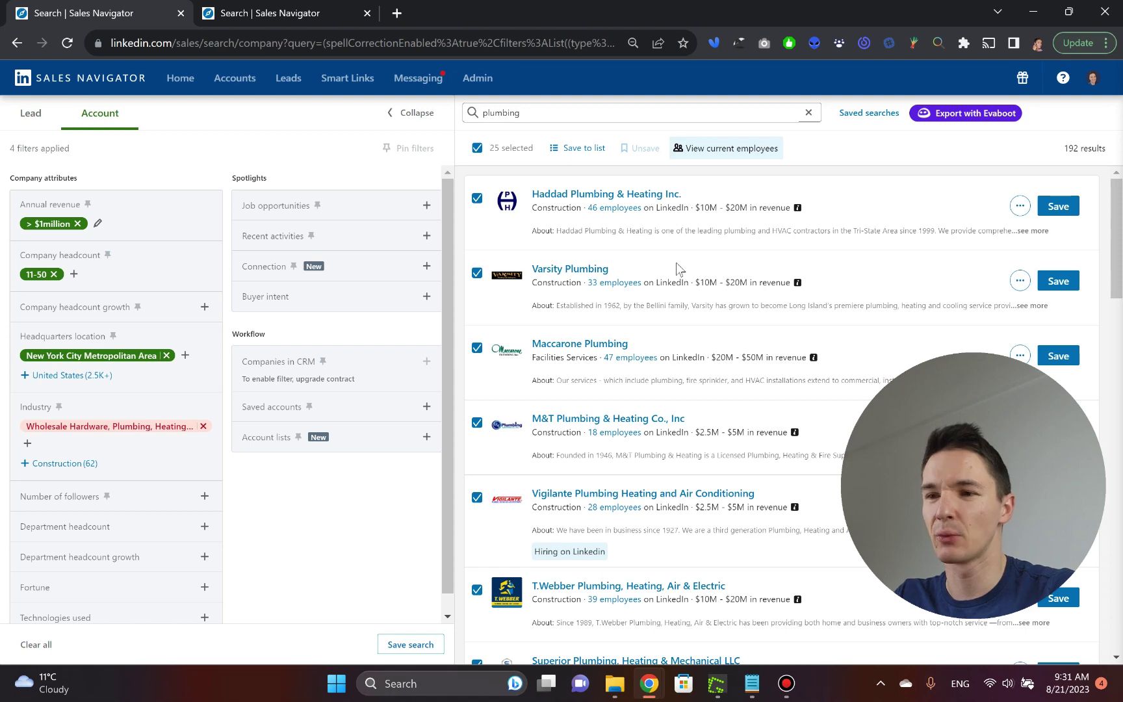
pyautogui.scroll(-20, 780, 647)
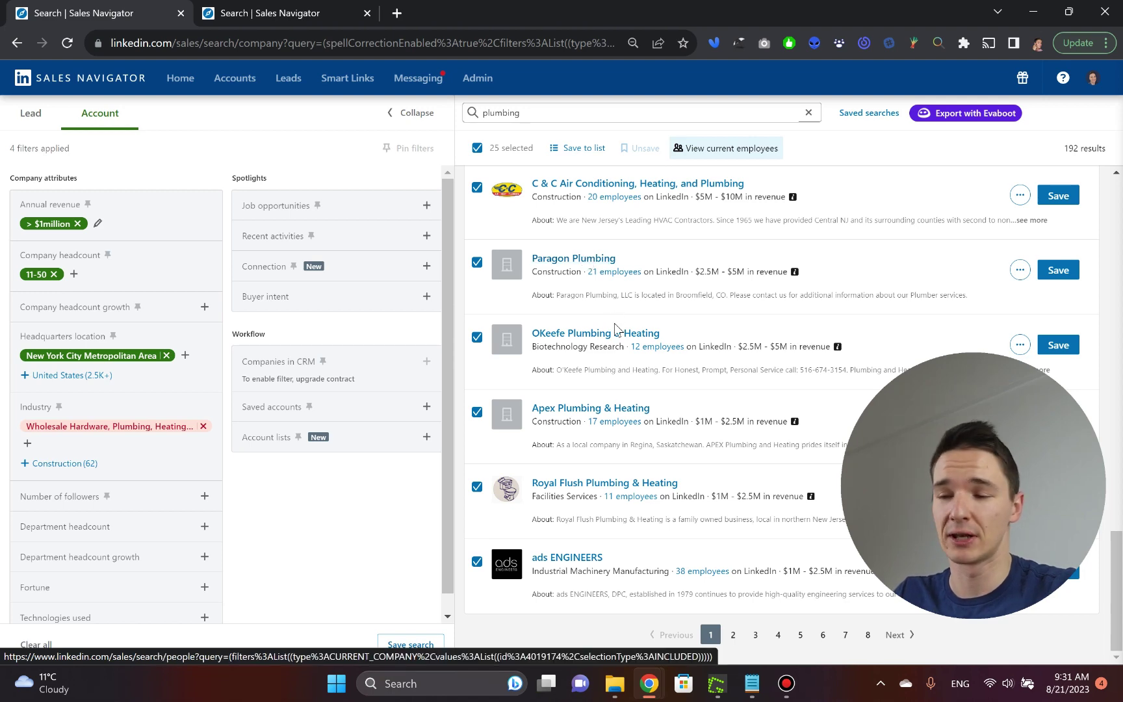
pyautogui.scroll(20, 617, 325)
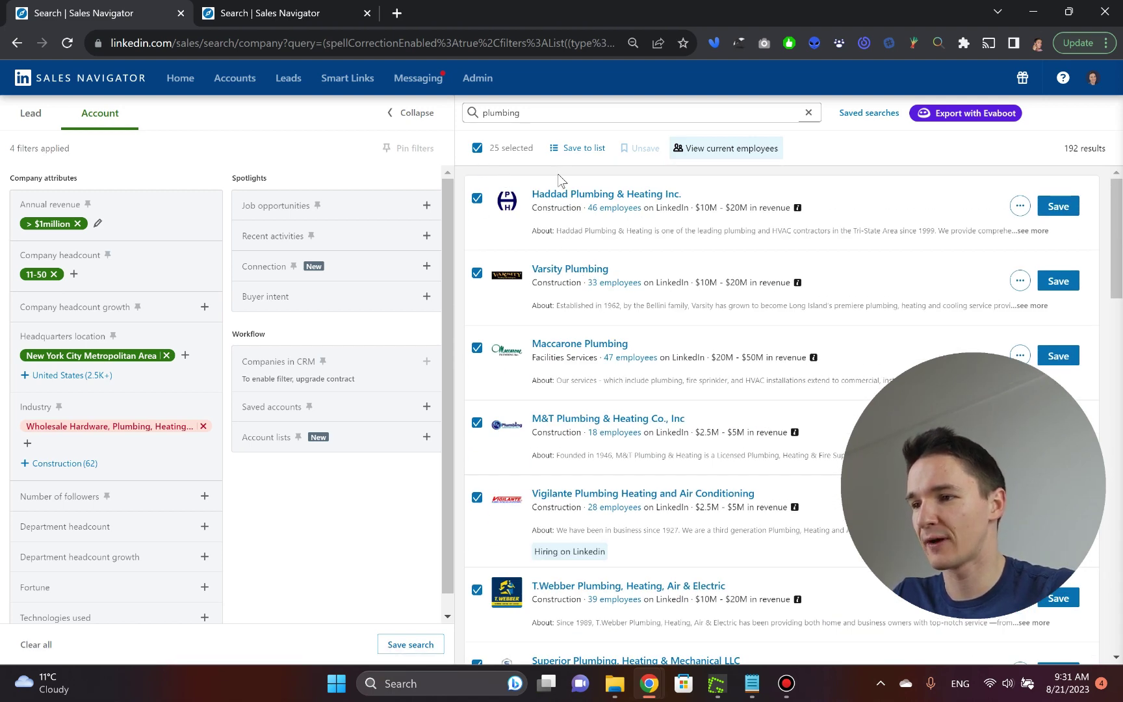
# - Switch to the current employees search and expand all lead filters into the wide panel
pyautogui.click(258, 12)
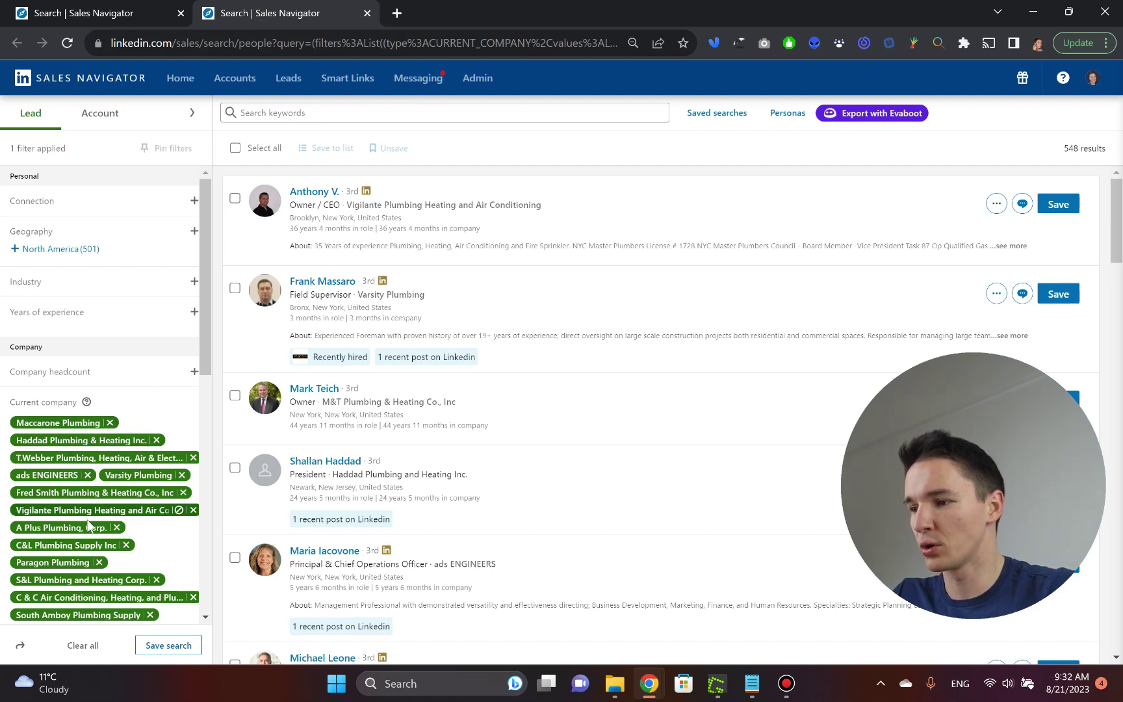
pyautogui.scroll(-5, 120, 585)
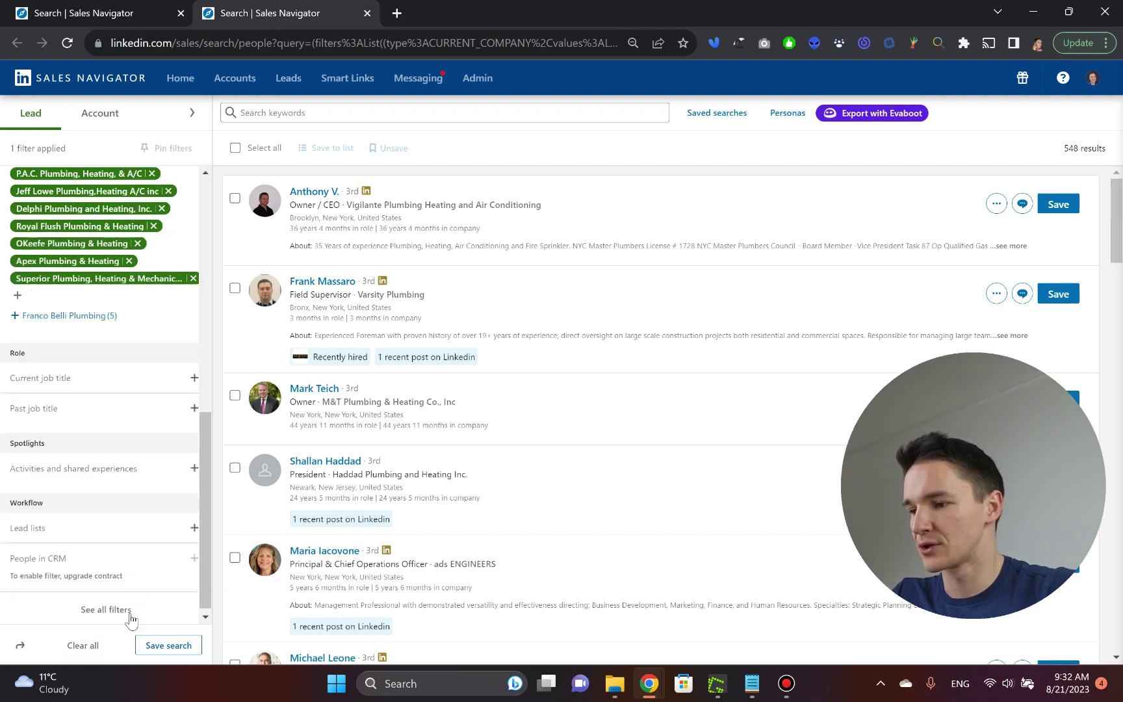
pyautogui.click(94, 611)
pyautogui.scroll(5, 296, 416)
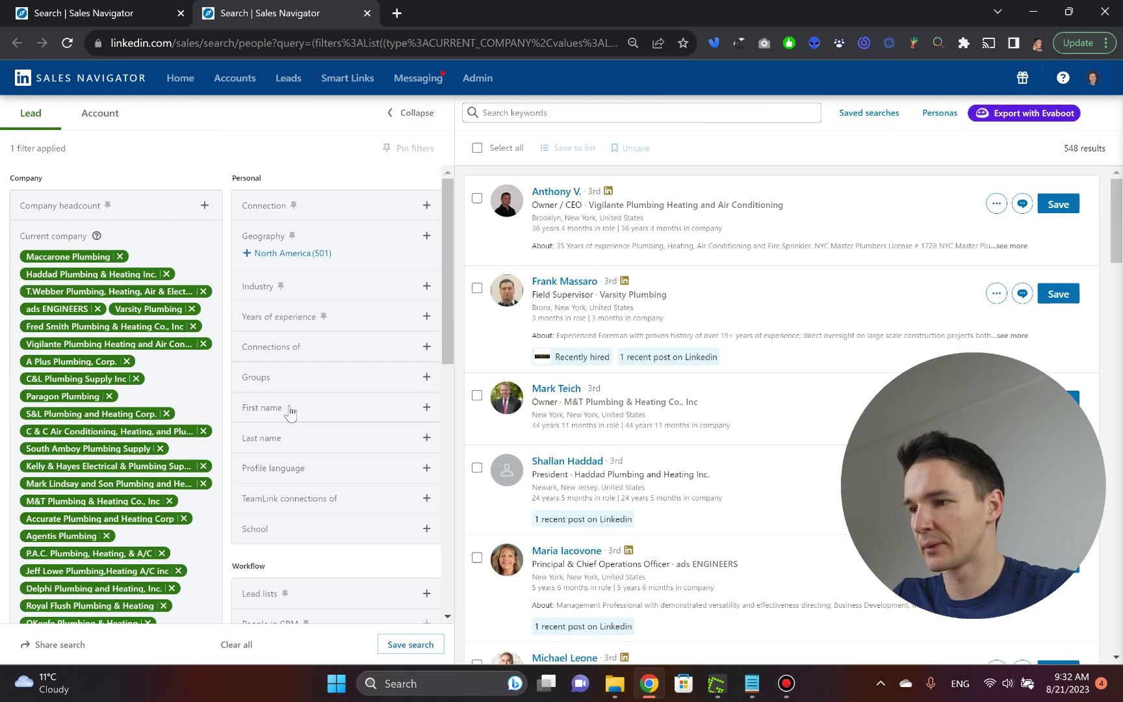
pyautogui.scroll(-1, 209, 313)
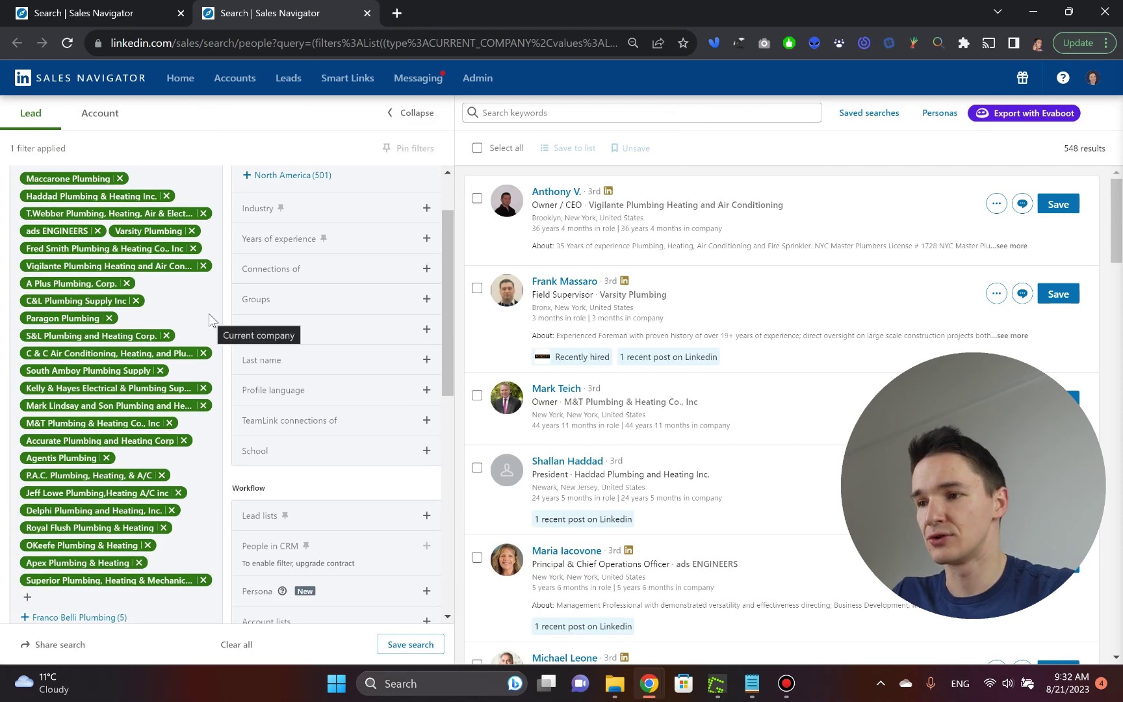
# - Exclude all 24 other companies, from Haddad Plumbing to Superior Plumbing, keeping only Maccarone Plumbing
pyautogui.click(152, 195)
pyautogui.click(188, 215)
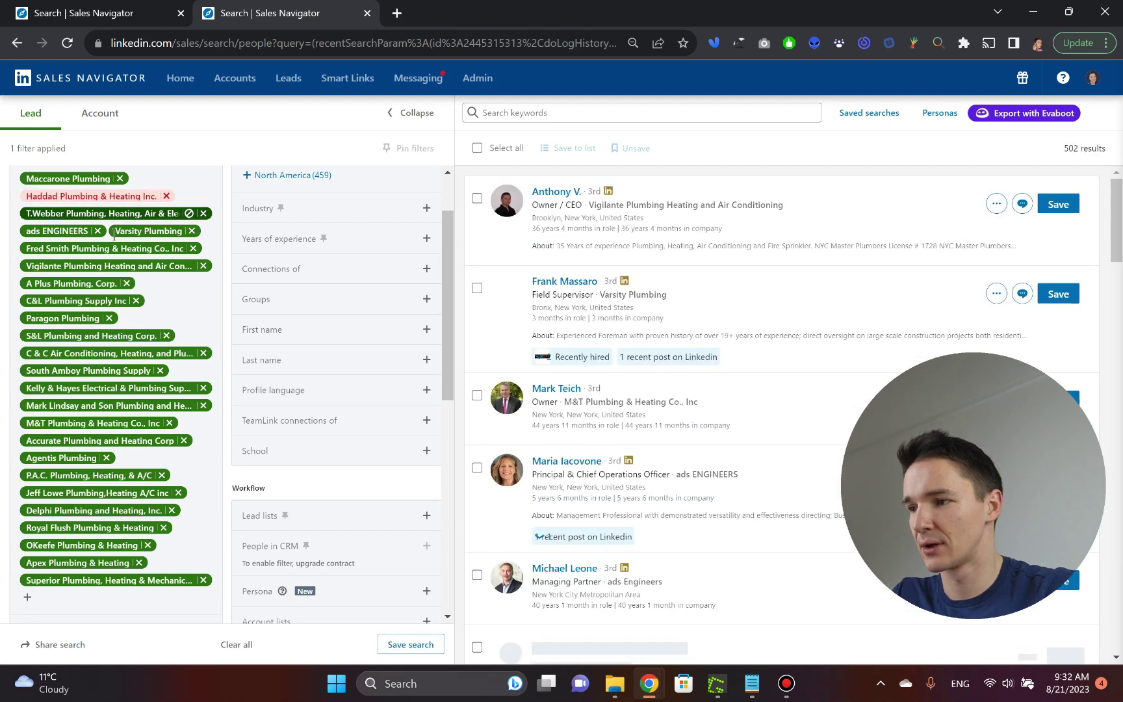
pyautogui.click(83, 231)
pyautogui.click(178, 232)
pyautogui.click(177, 249)
pyautogui.click(188, 266)
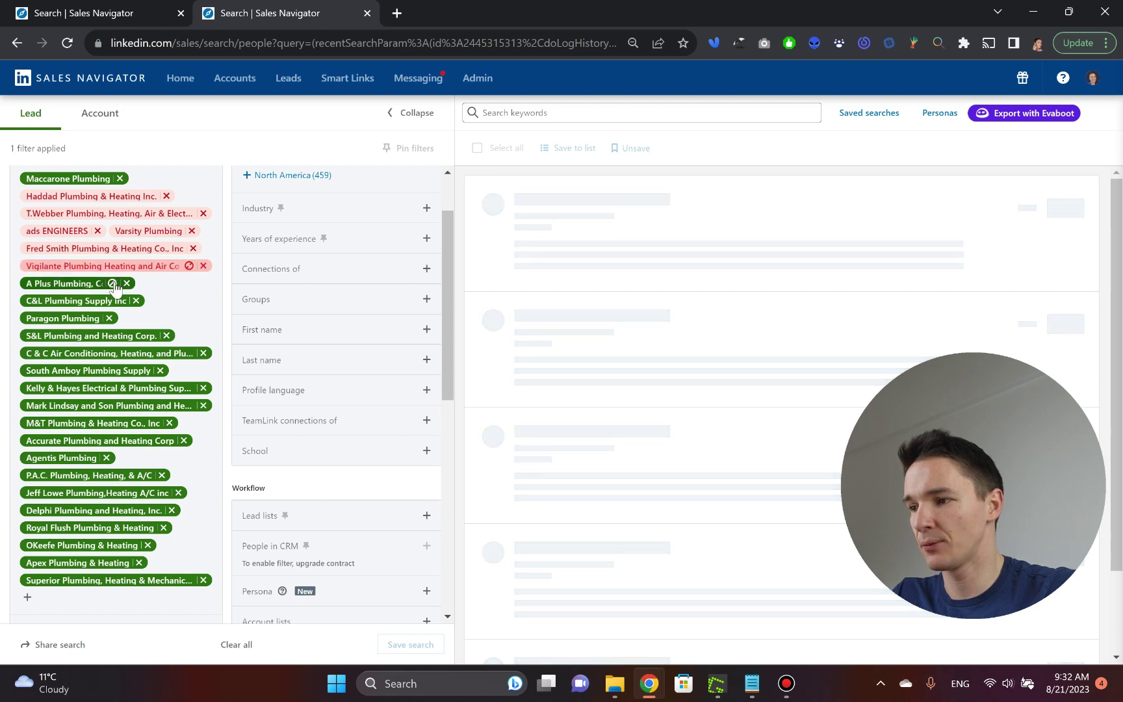
pyautogui.click(118, 284)
pyautogui.click(121, 300)
pyautogui.click(94, 319)
pyautogui.click(151, 336)
pyautogui.click(188, 357)
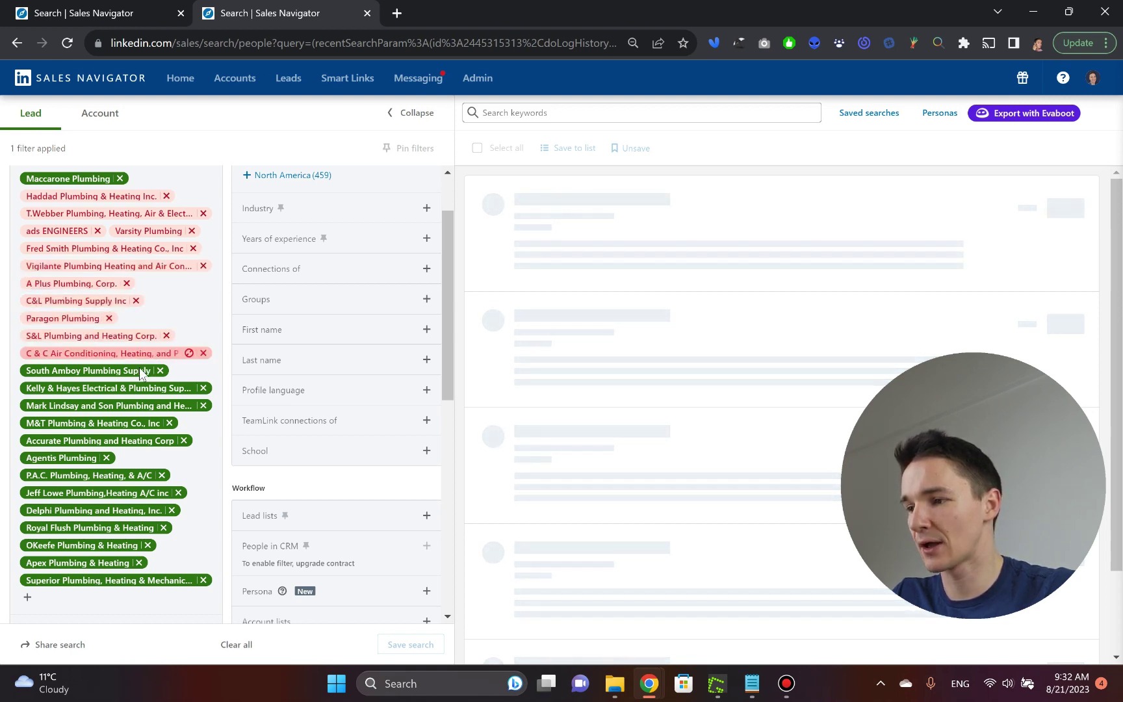
pyautogui.click(140, 370)
pyautogui.click(189, 388)
pyautogui.click(188, 405)
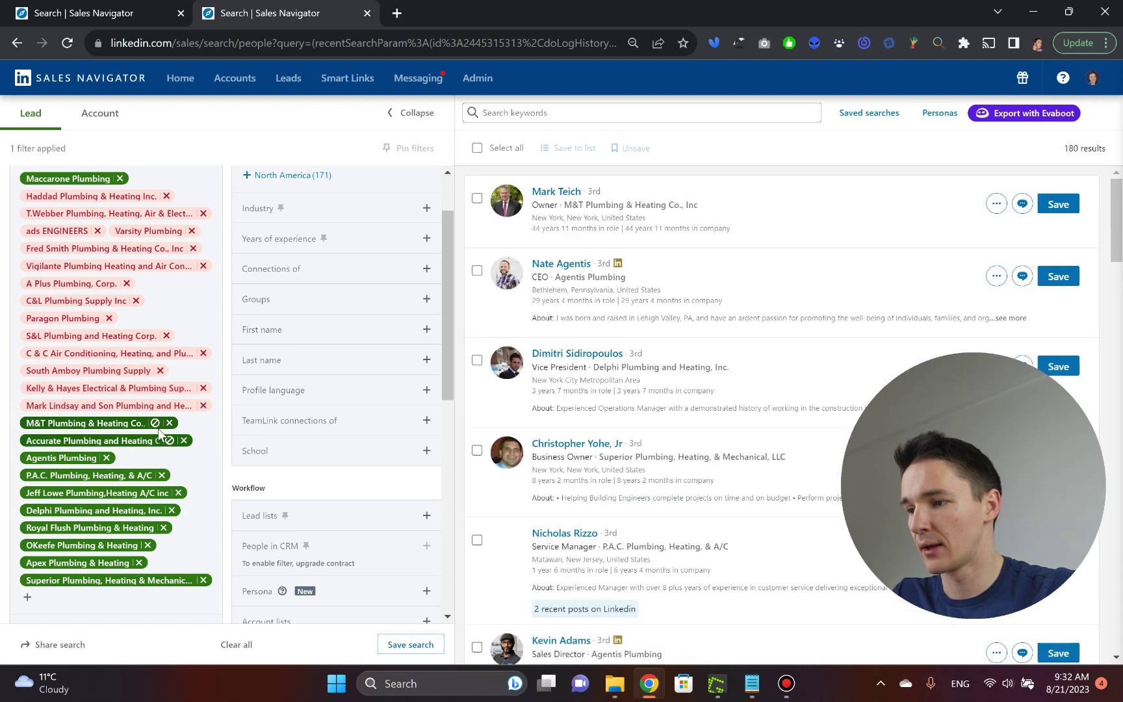
pyautogui.click(155, 423)
pyautogui.click(130, 441)
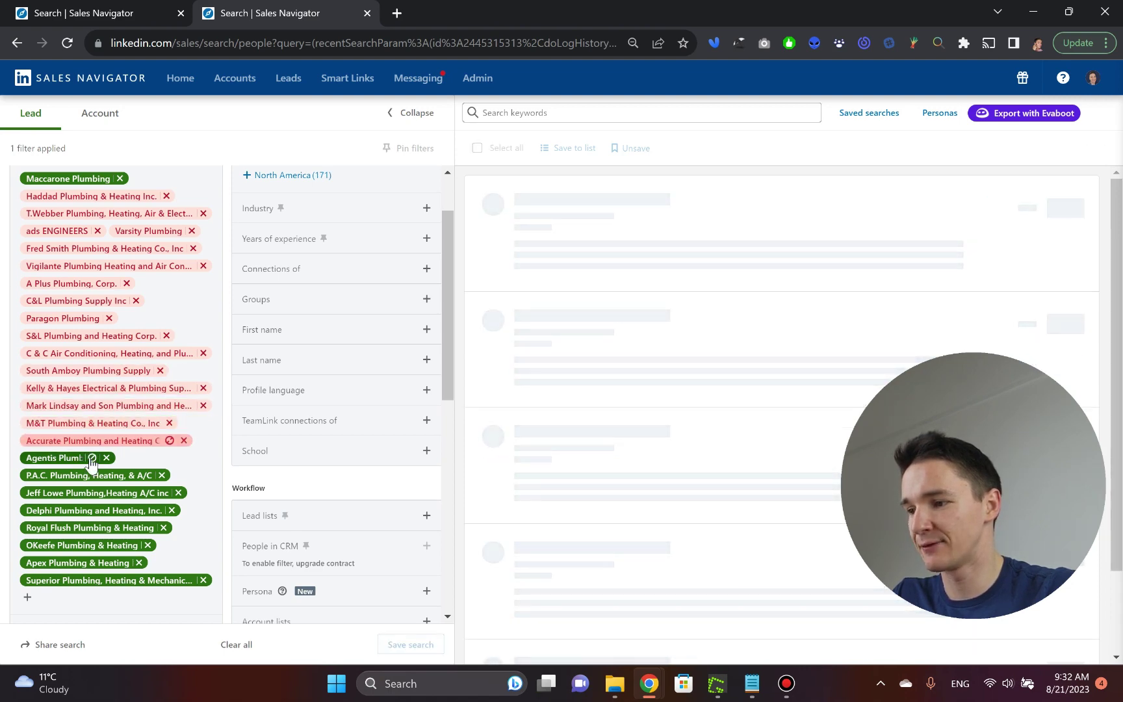
pyautogui.click(117, 460)
pyautogui.click(144, 475)
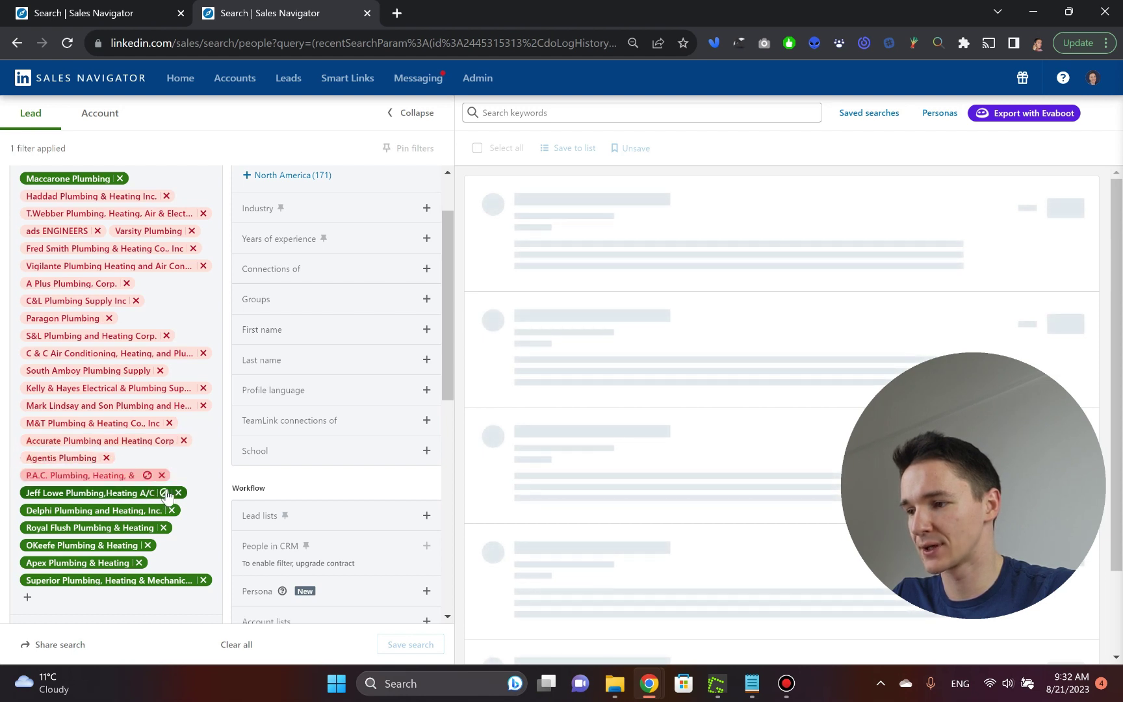
pyautogui.click(163, 495)
pyautogui.click(157, 511)
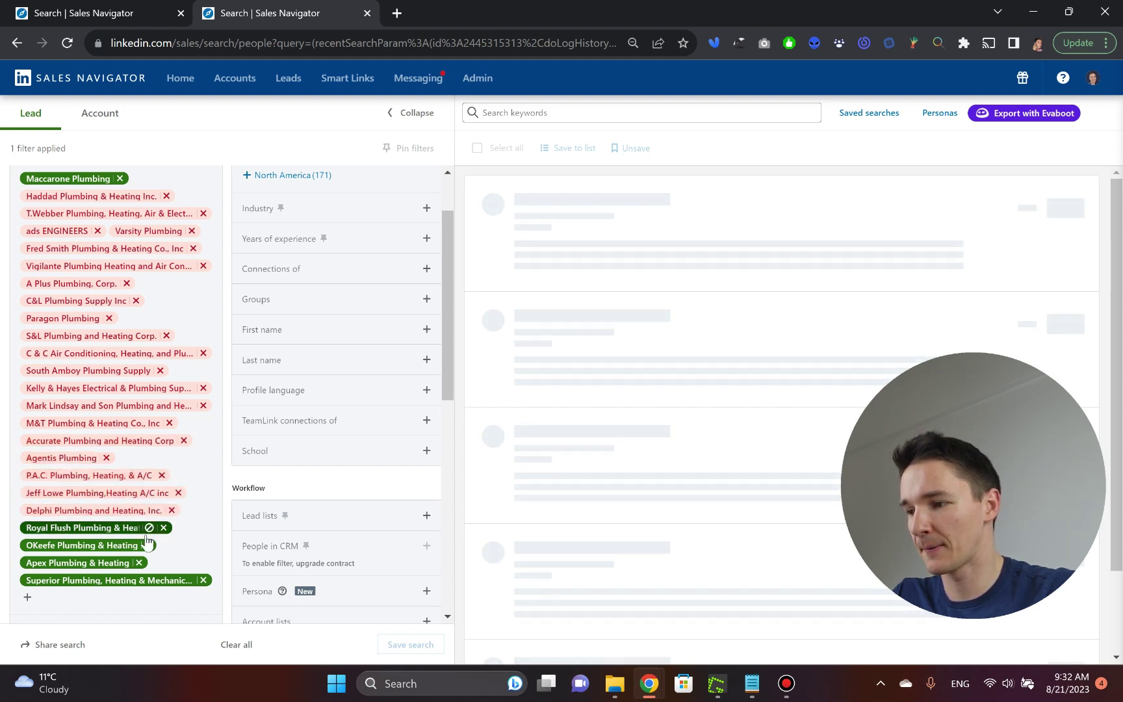
pyautogui.click(149, 528)
pyautogui.click(134, 545)
pyautogui.click(125, 563)
pyautogui.click(189, 580)
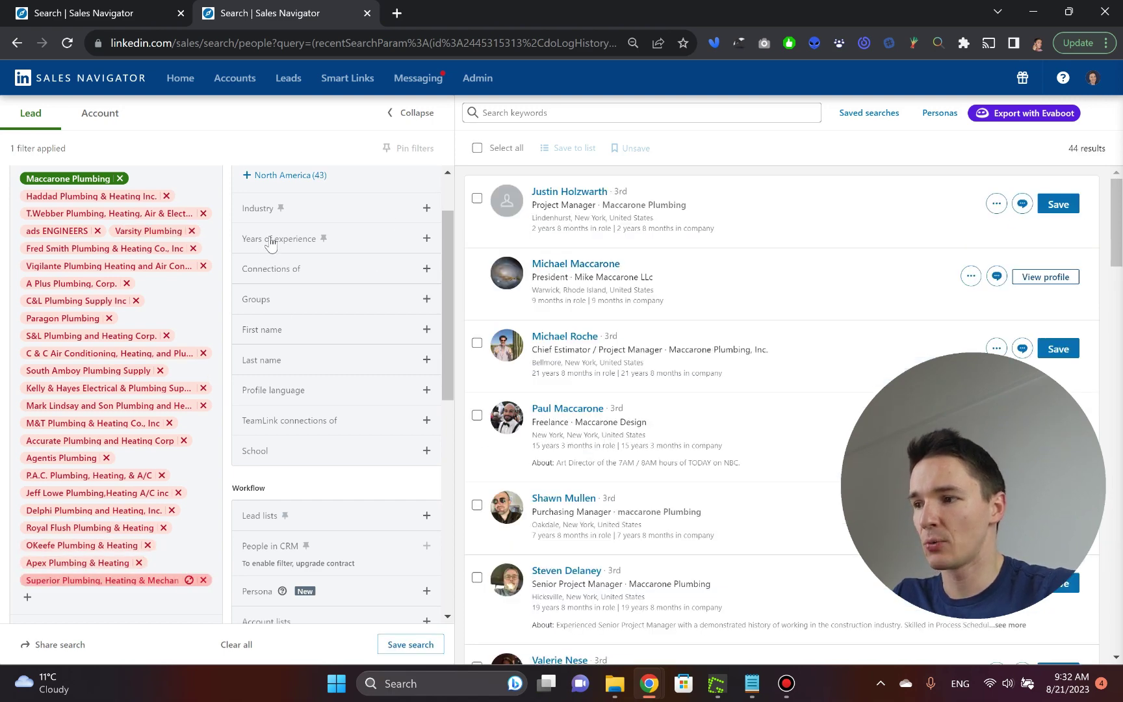
pyautogui.scroll(2, 270, 244)
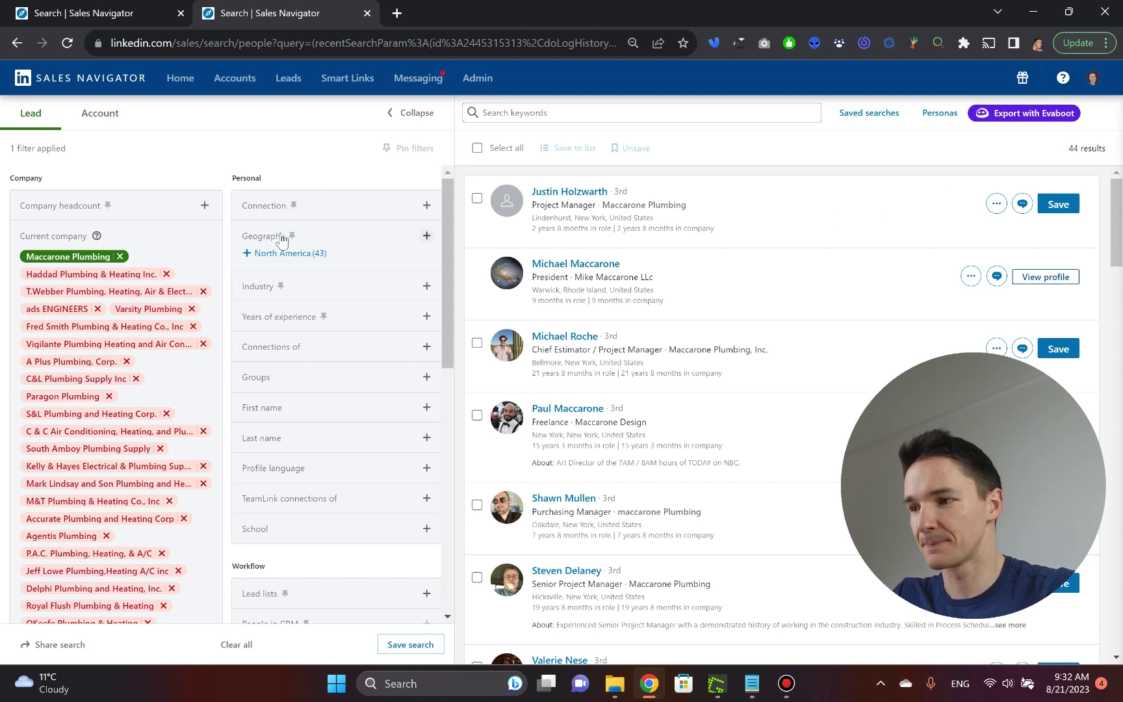
pyautogui.scroll(-6, 286, 221)
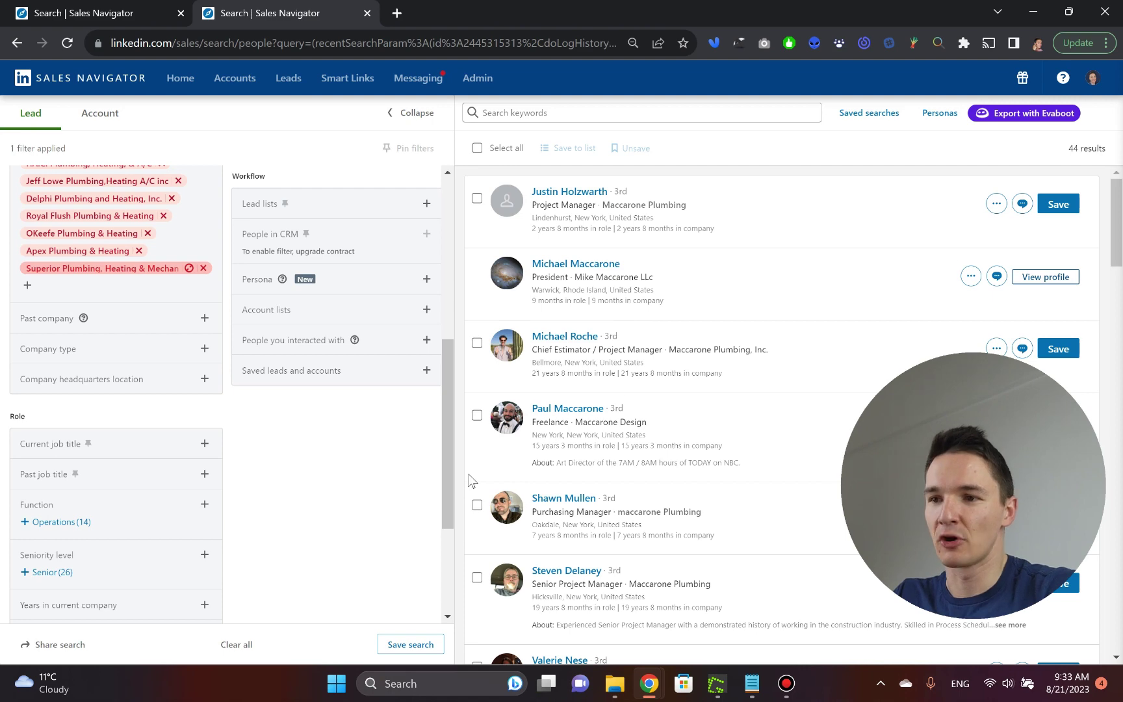
pyautogui.scroll(3, 320, 469)
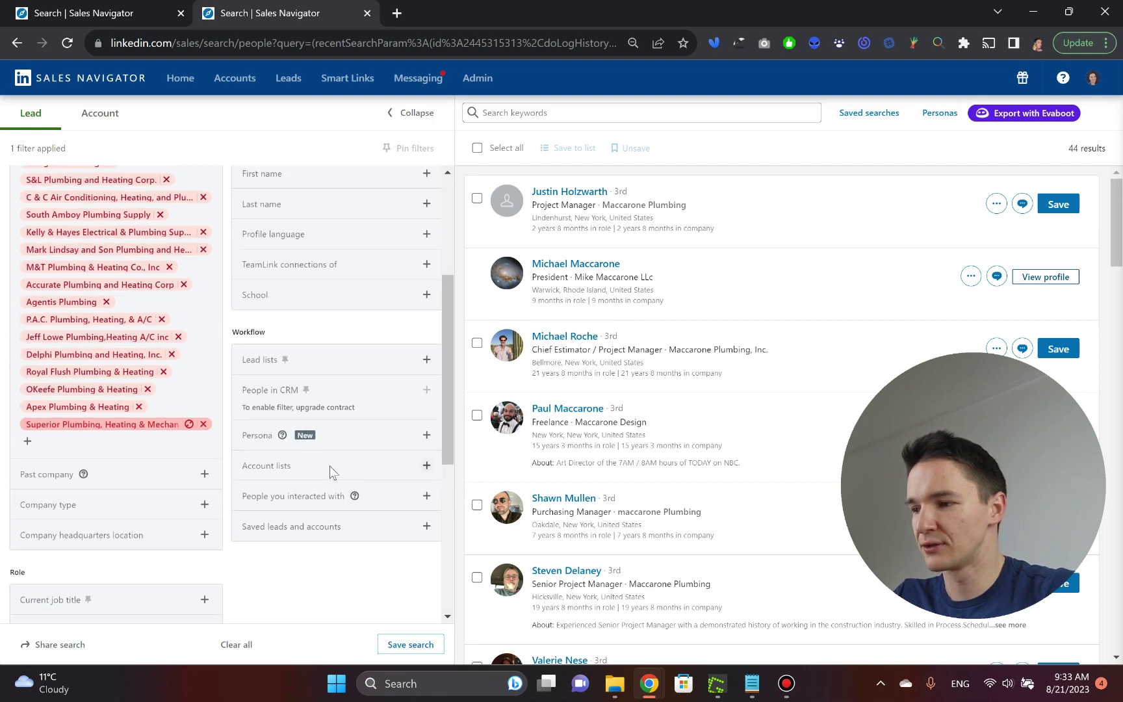
pyautogui.scroll(-4, 319, 470)
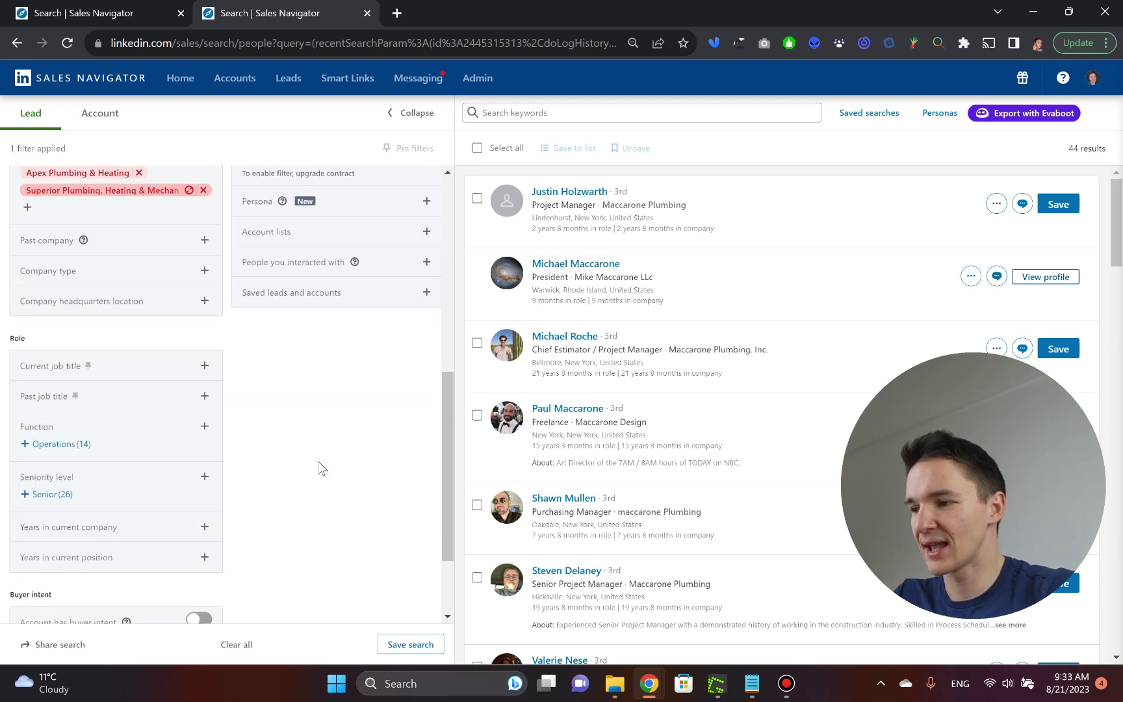
# - Include Owner / Partner and CXO in the Seniority level filter
pyautogui.click(204, 477)
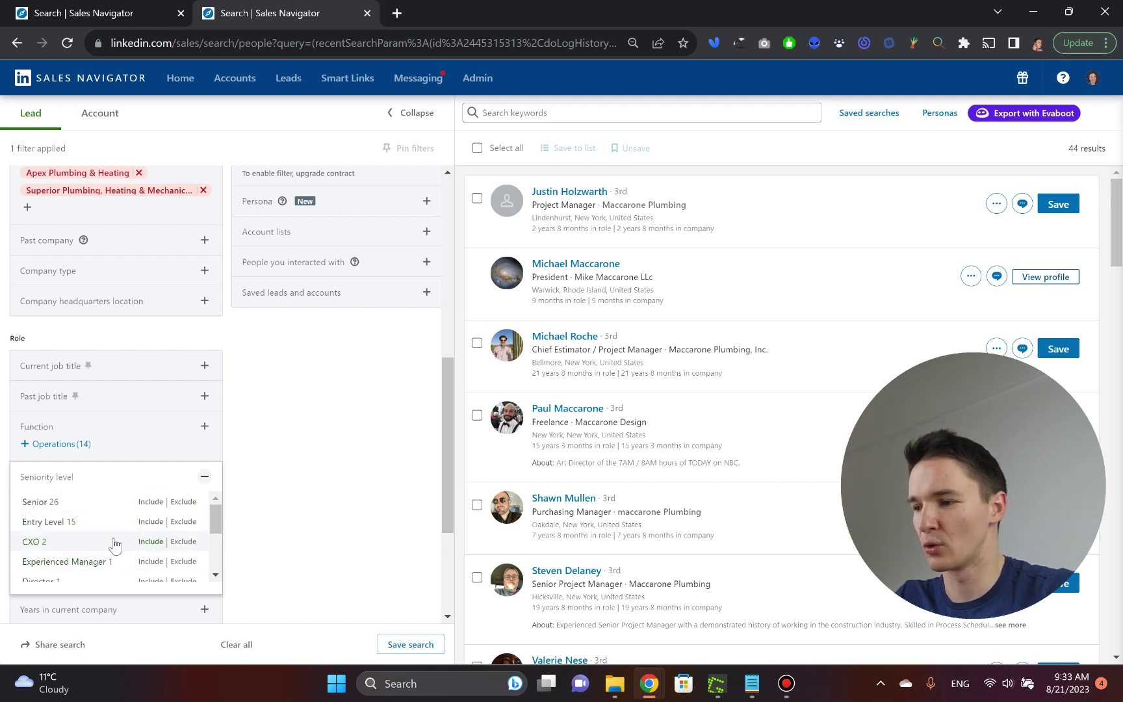
pyautogui.scroll(-2, 125, 541)
pyautogui.scroll(-1, 130, 546)
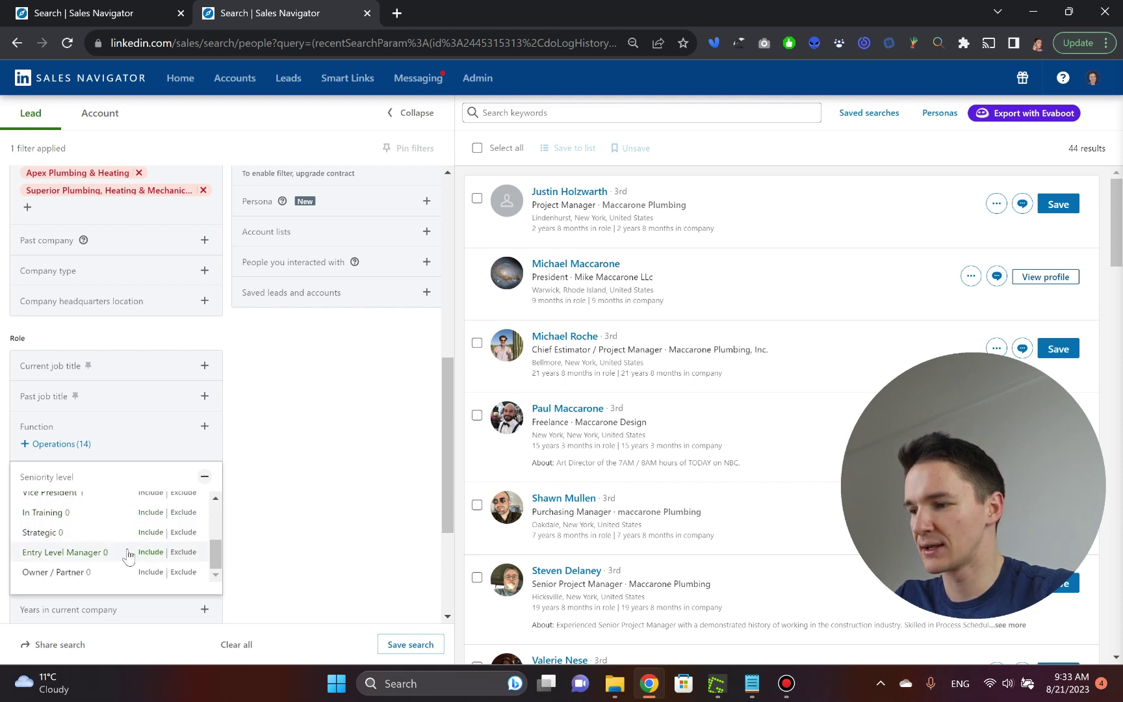
pyautogui.scroll(3, 130, 550)
pyautogui.scroll(1, 127, 553)
pyautogui.scroll(-1, 129, 556)
pyautogui.moveTo(218, 511); pyautogui.dragTo(212, 552)
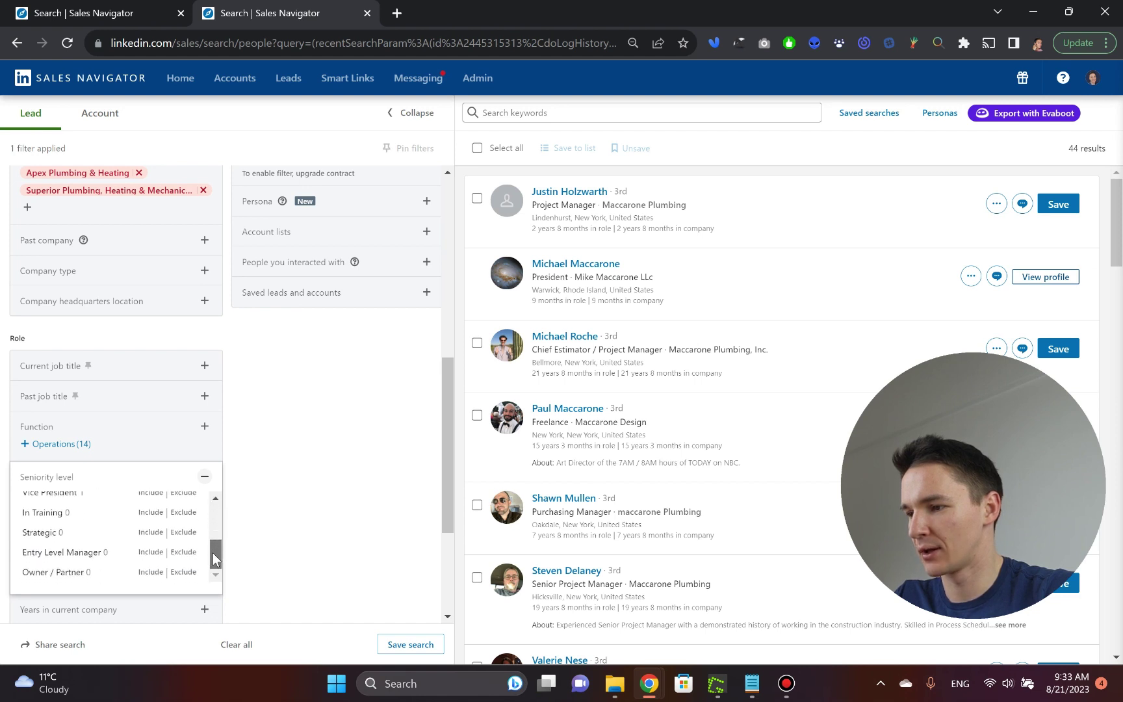
pyautogui.click(148, 572)
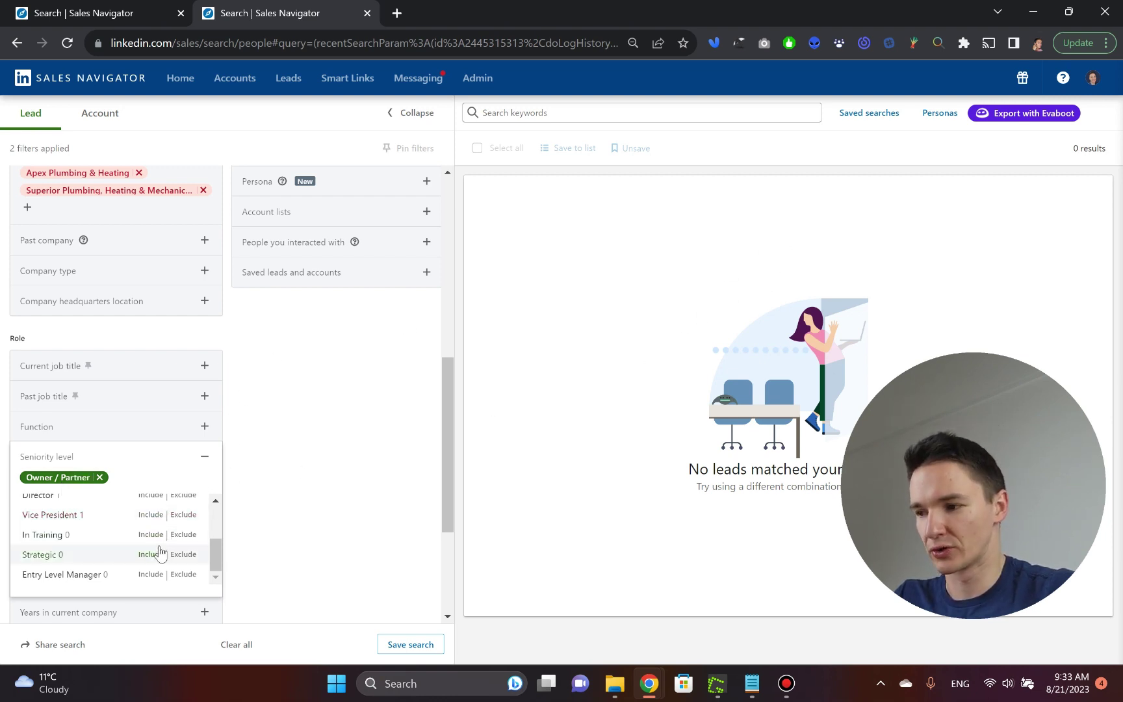
pyautogui.moveTo(216, 563); pyautogui.dragTo(218, 539)
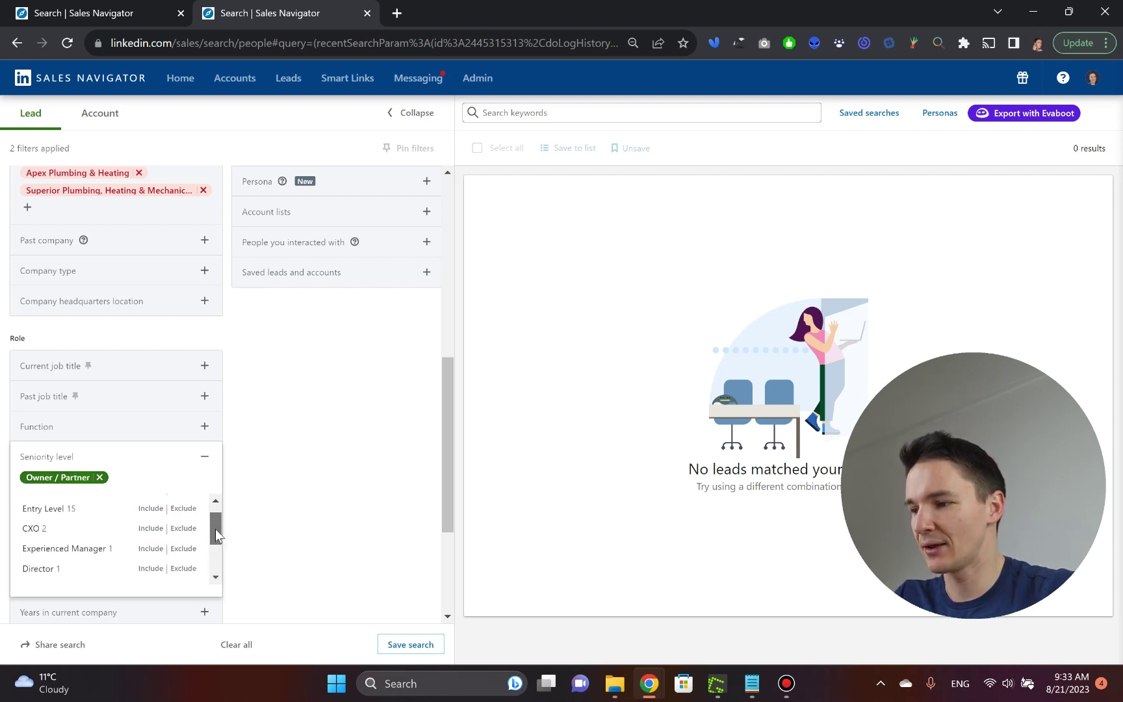
pyautogui.click(149, 535)
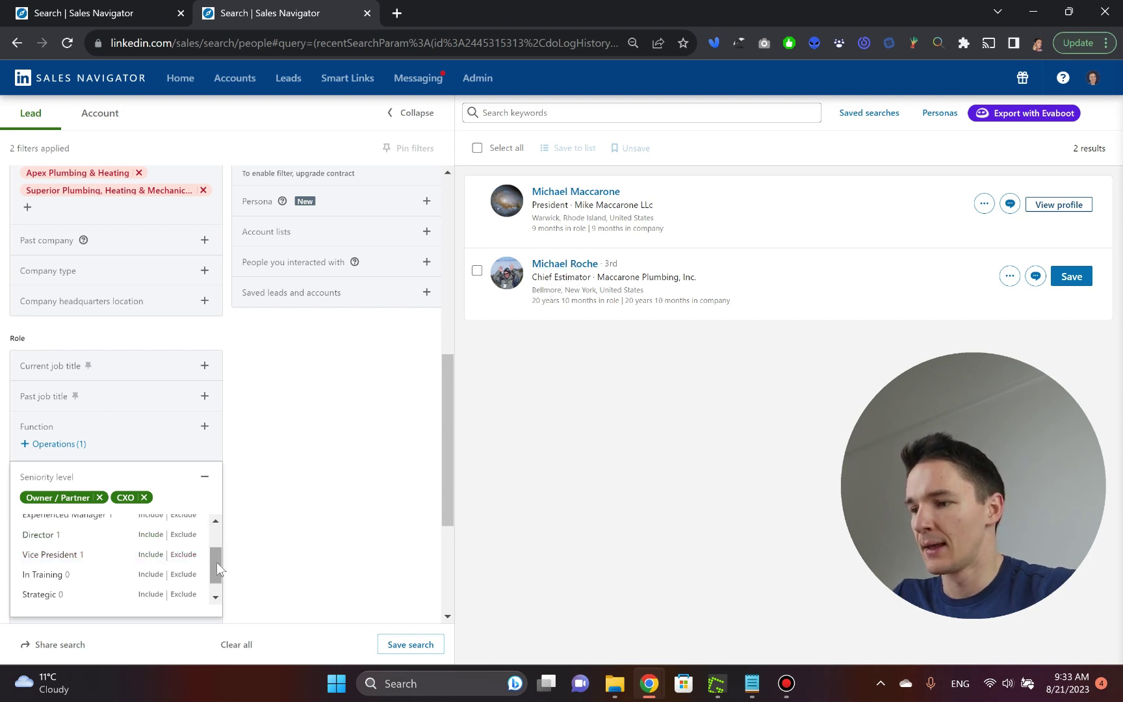
# - Add Senior seniority as excluded, cutting the results to 2 leads
pyautogui.moveTo(216, 563); pyautogui.dragTo(214, 535)
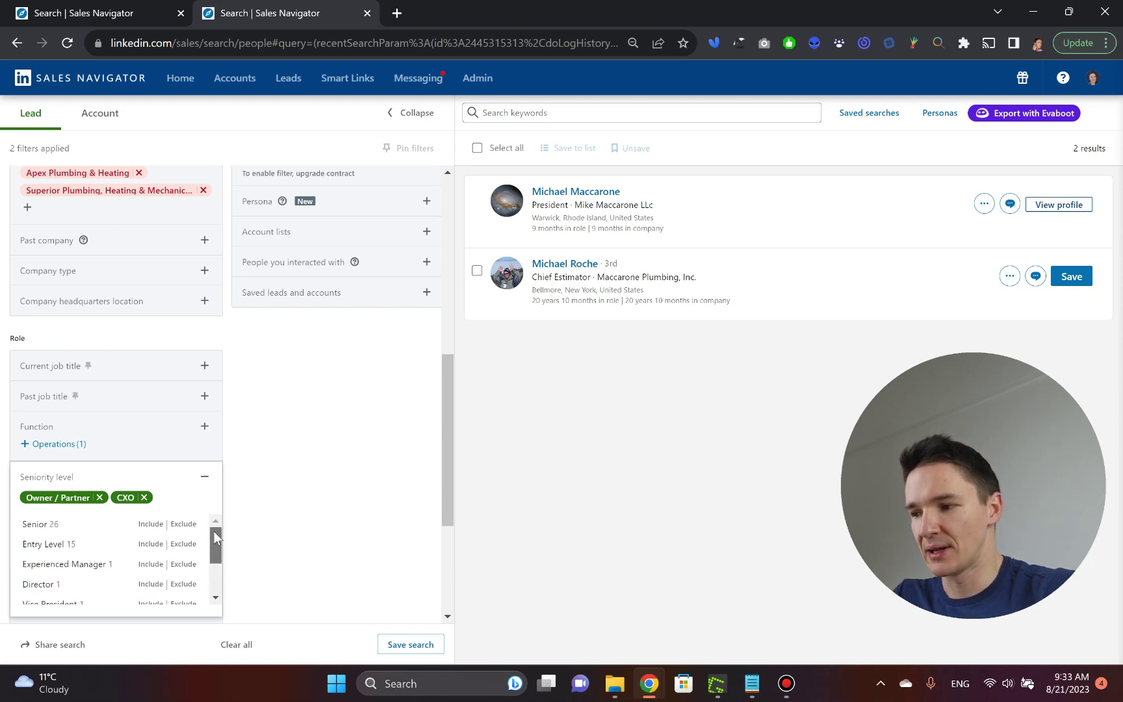
pyautogui.click(149, 524)
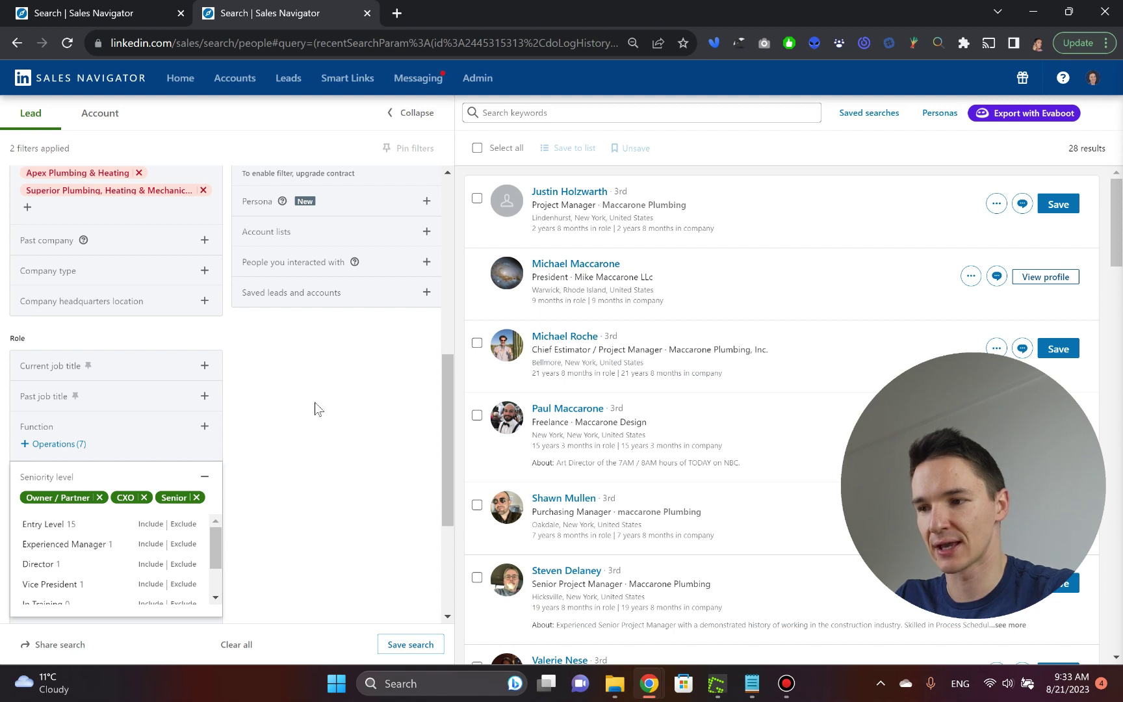
pyautogui.click(182, 498)
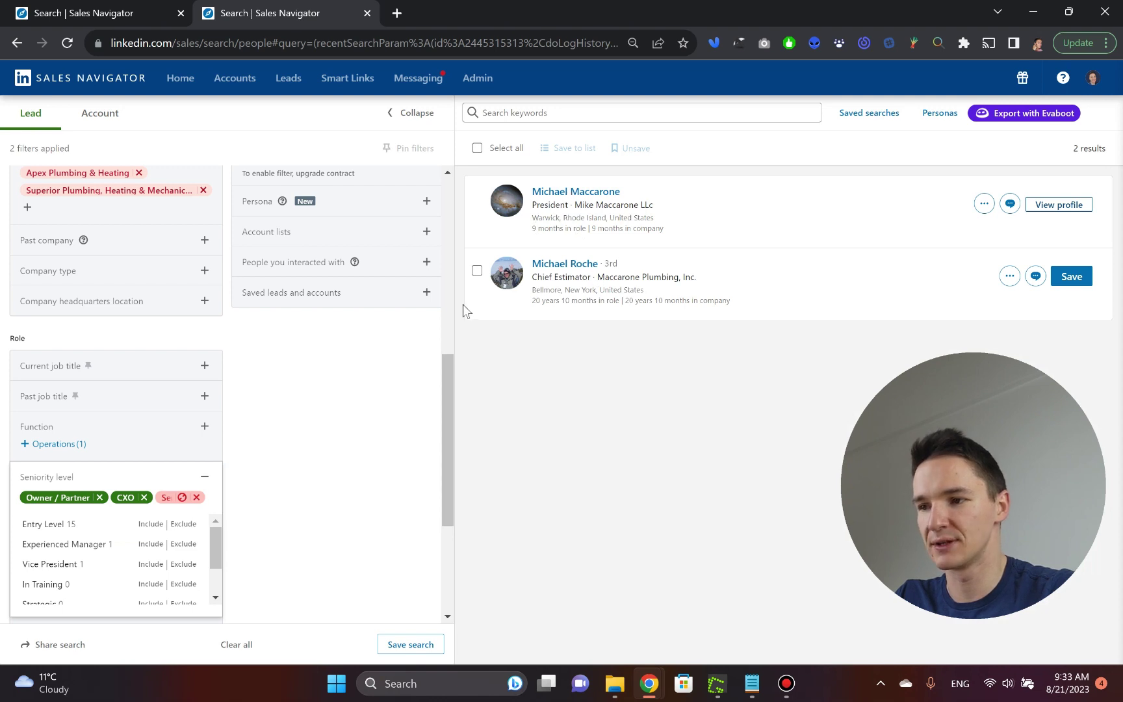
pyautogui.scroll(10, 361, 405)
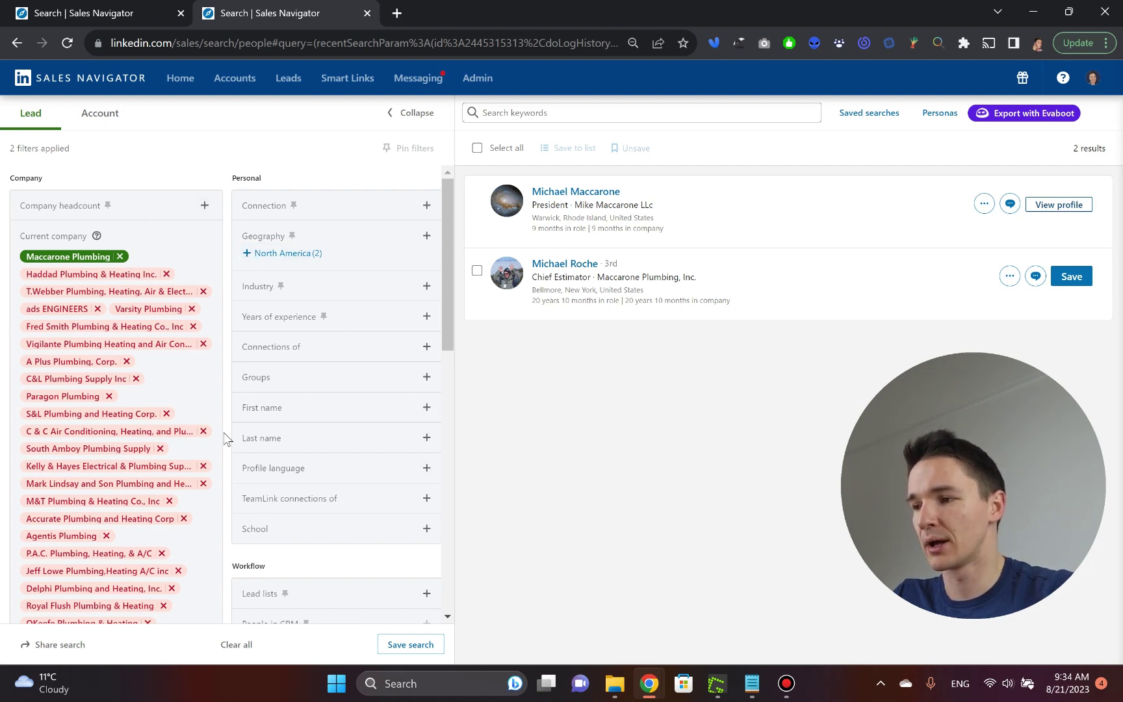
pyautogui.scroll(-6, 208, 455)
pyautogui.scroll(5, 207, 310)
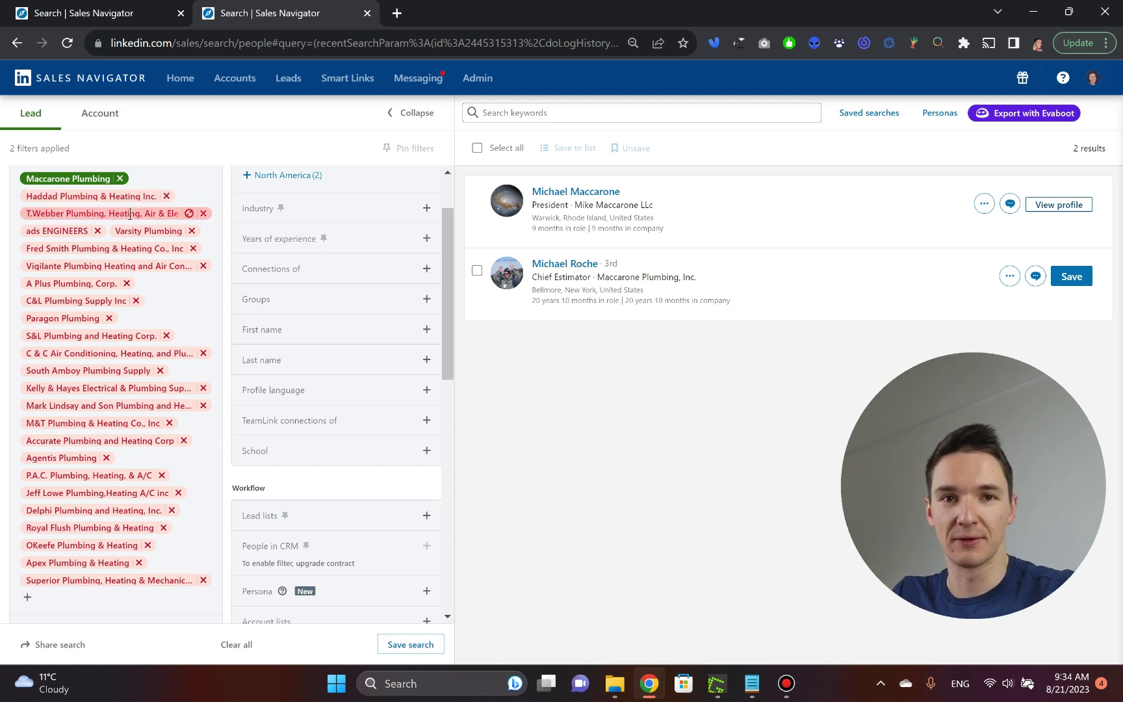
pyautogui.scroll(1, 101, 195)
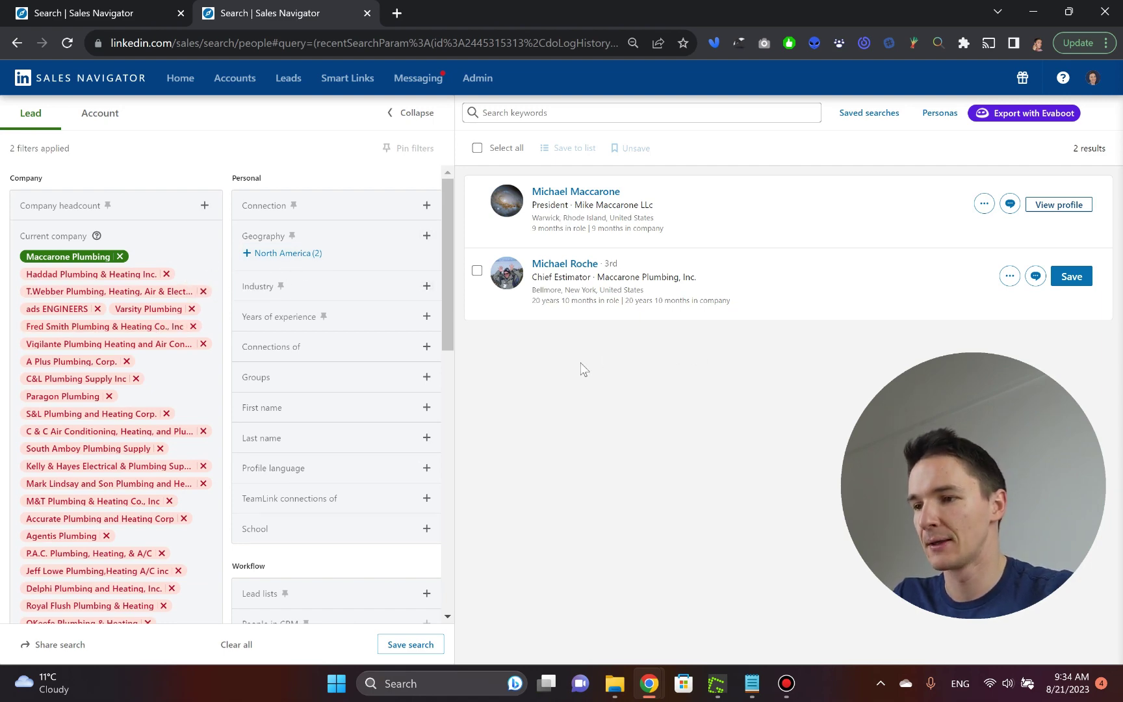
pyautogui.scroll(-4, 225, 360)
pyautogui.scroll(3, 163, 332)
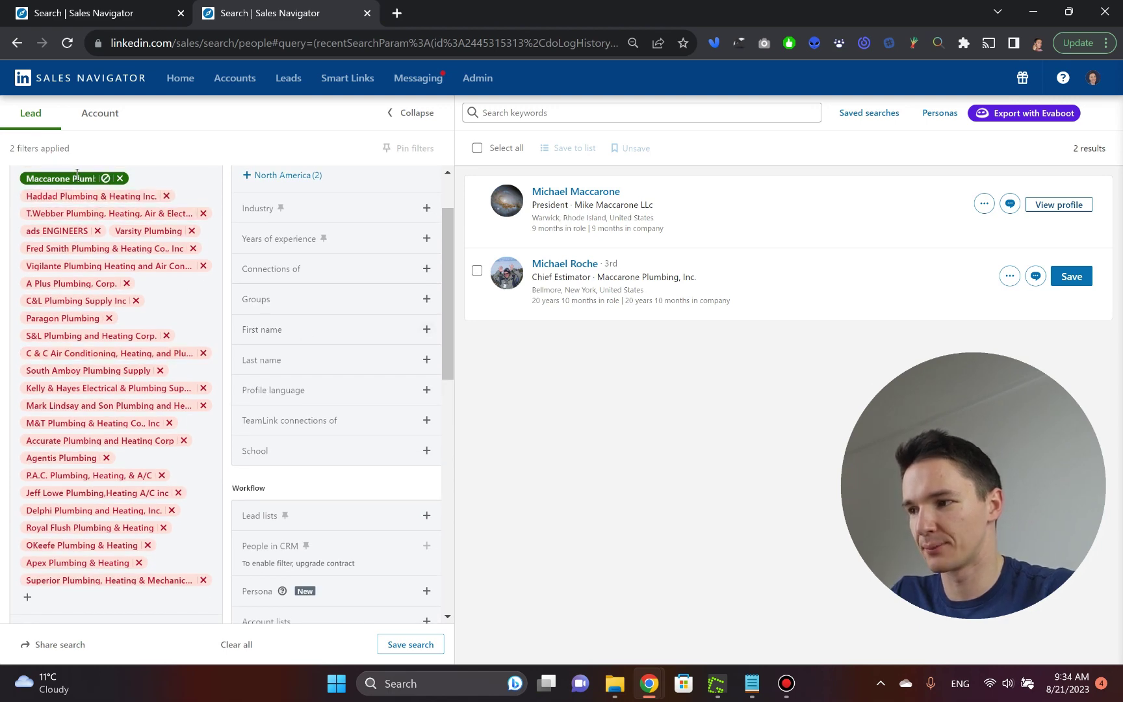
pyautogui.scroll(-10, 79, 253)
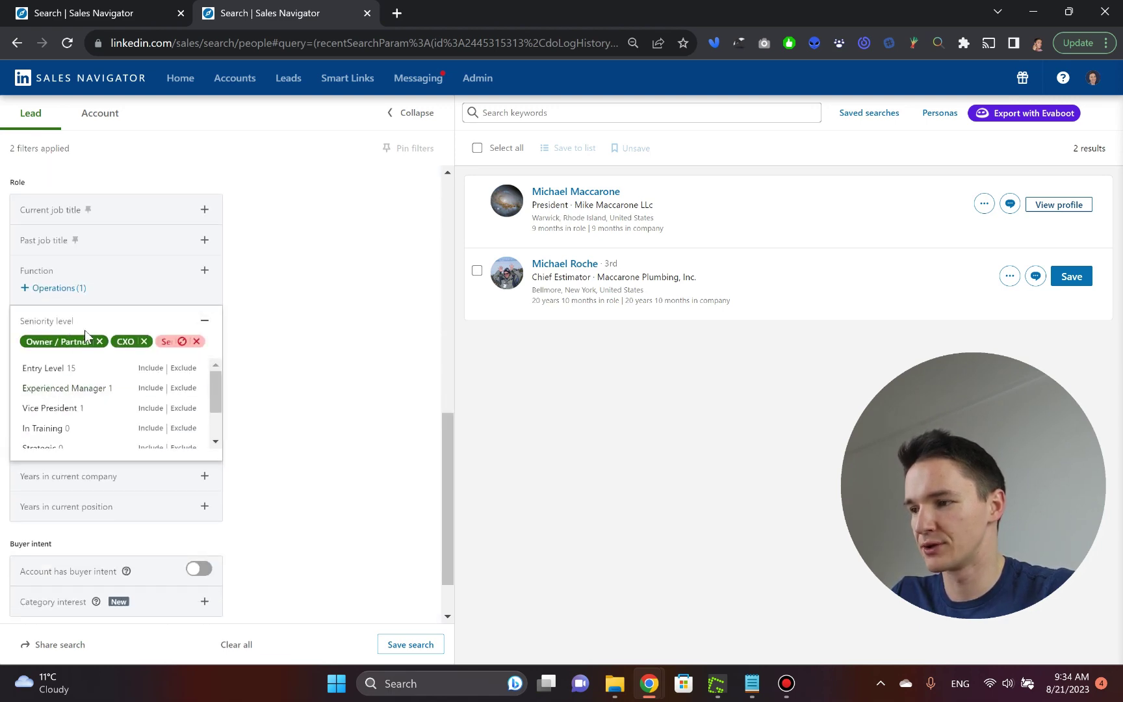
pyautogui.click(205, 325)
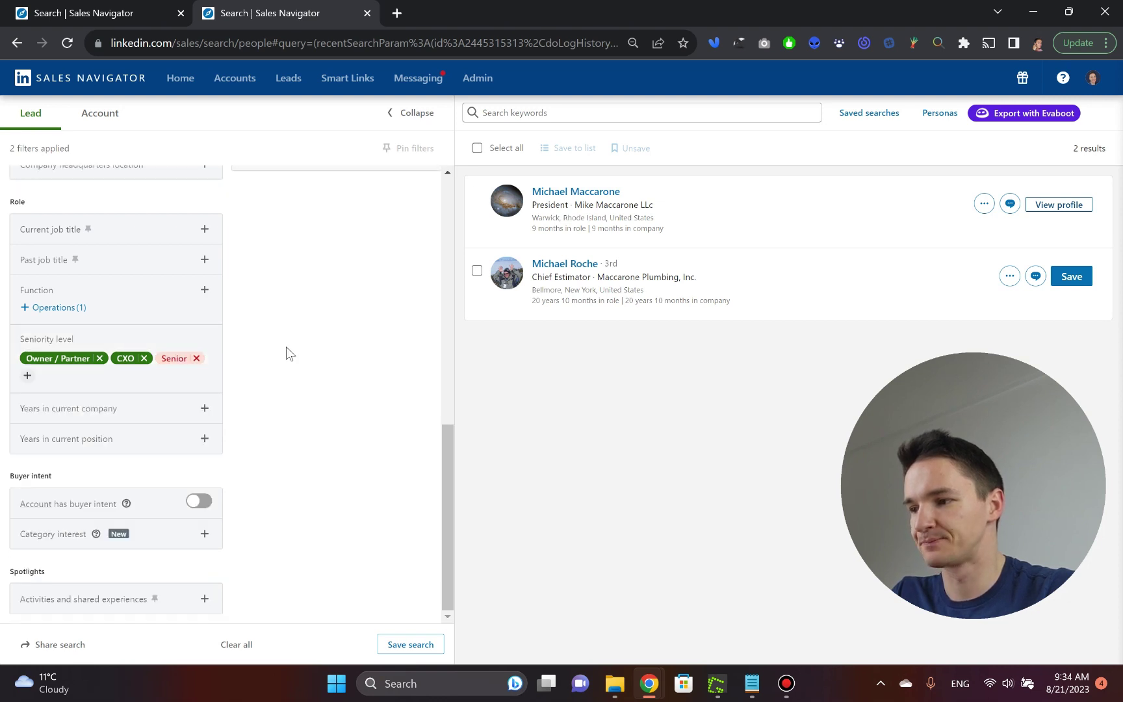
pyautogui.scroll(10, 286, 346)
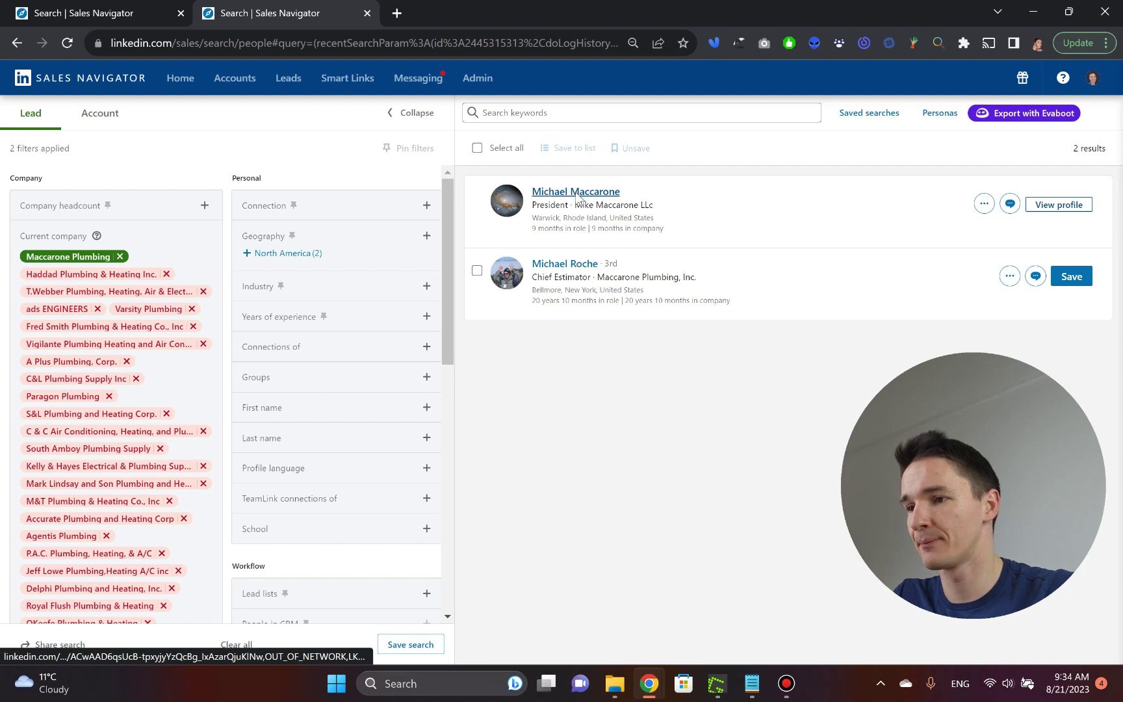
# - Preview the Maccarone Plumbing leads and open the Chief Estimator's full lead page in a new tab
pyautogui.click(576, 192)
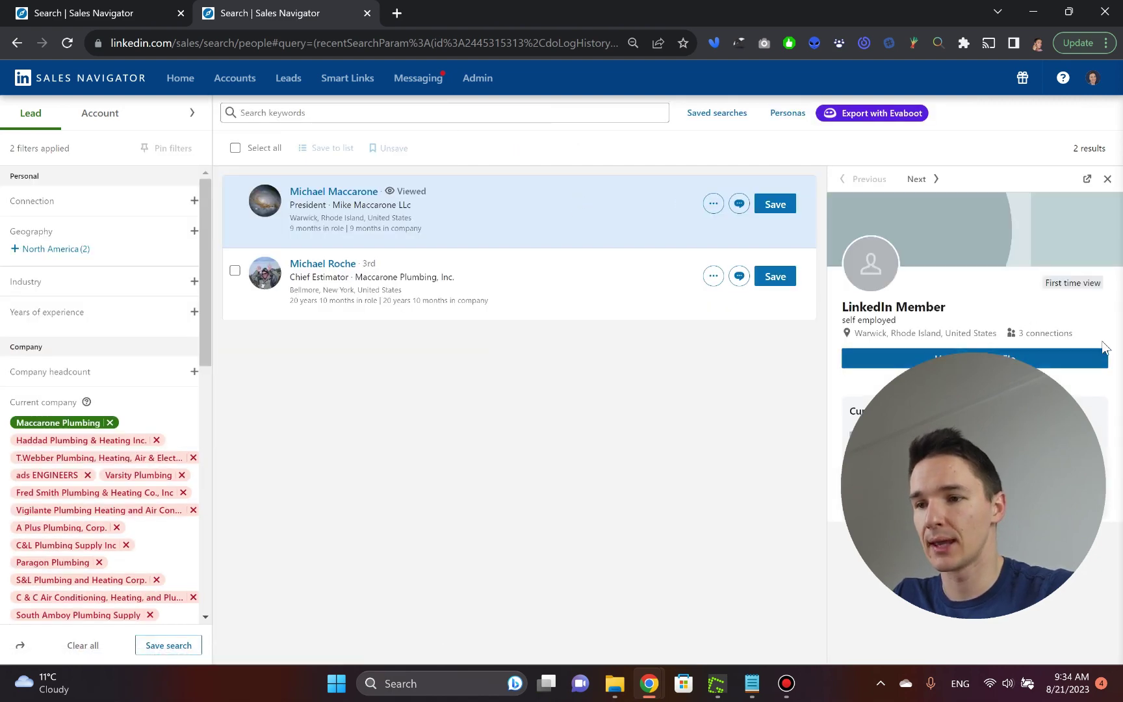
pyautogui.click(324, 266)
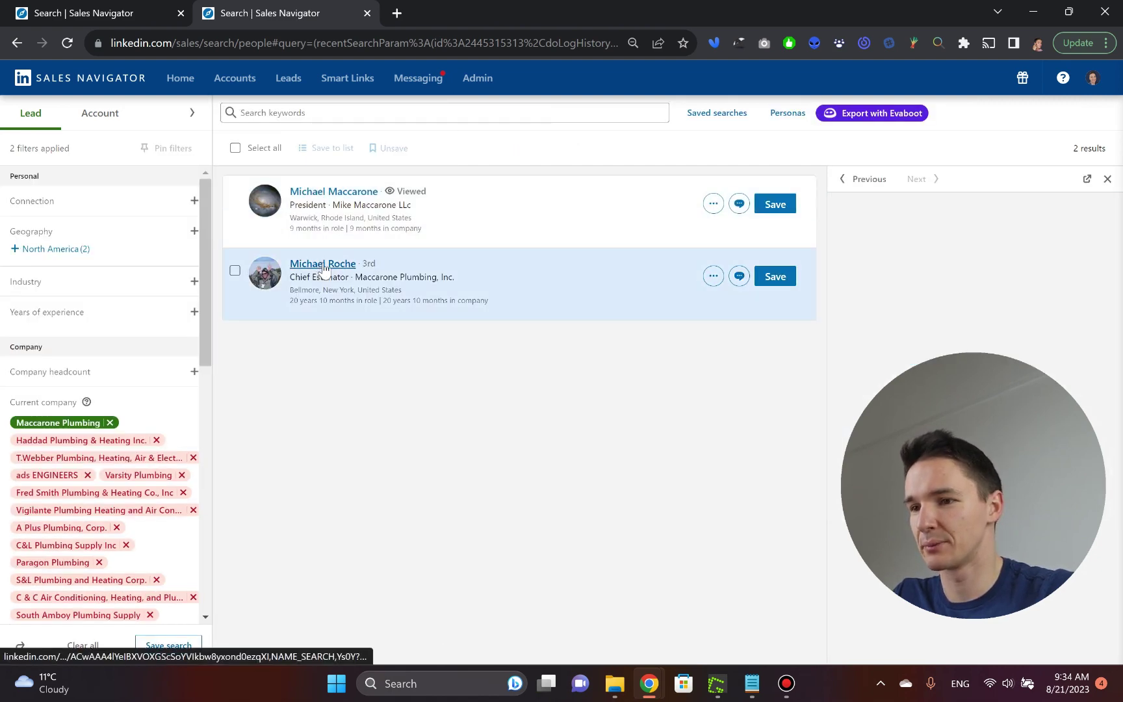
pyautogui.scroll(-1, 967, 221)
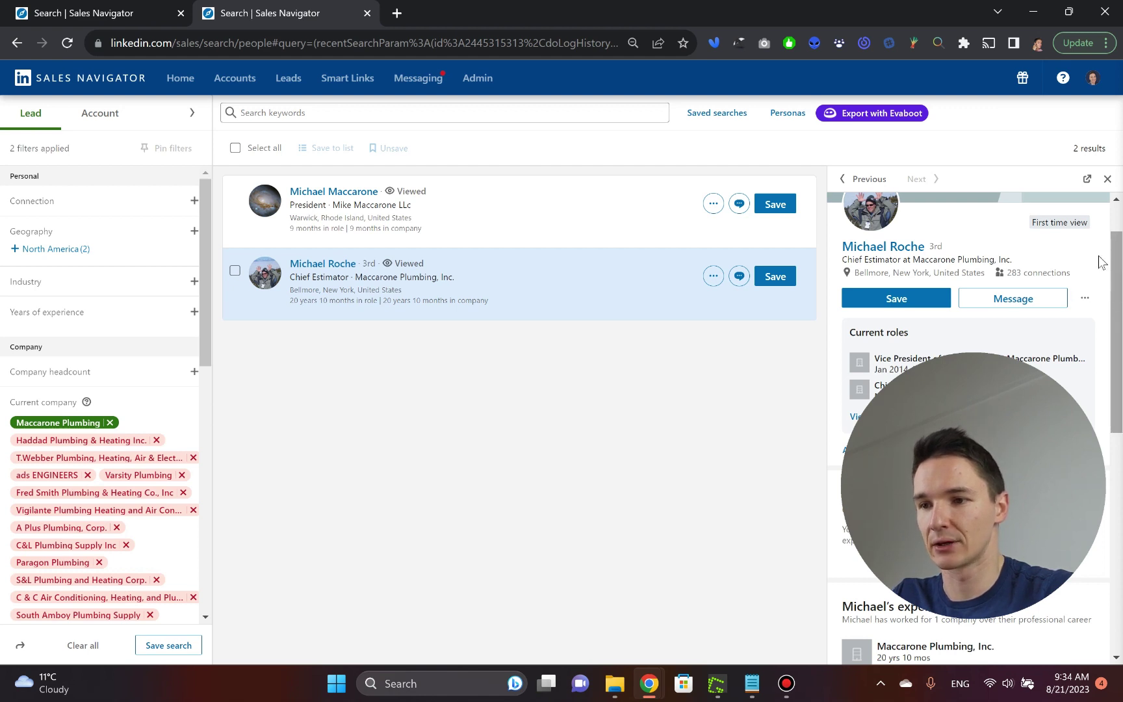
pyautogui.click(712, 279)
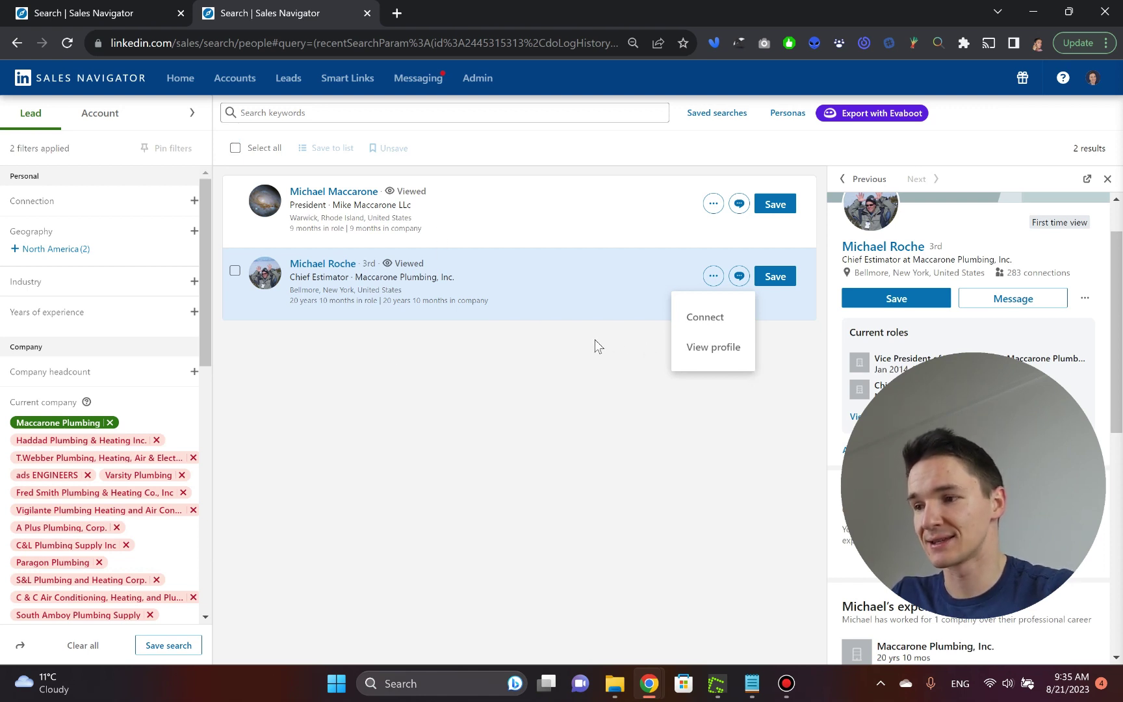
pyautogui.keyDown('ctrl'); pyautogui.click(323, 265); pyautogui.keyUp('ctrl')
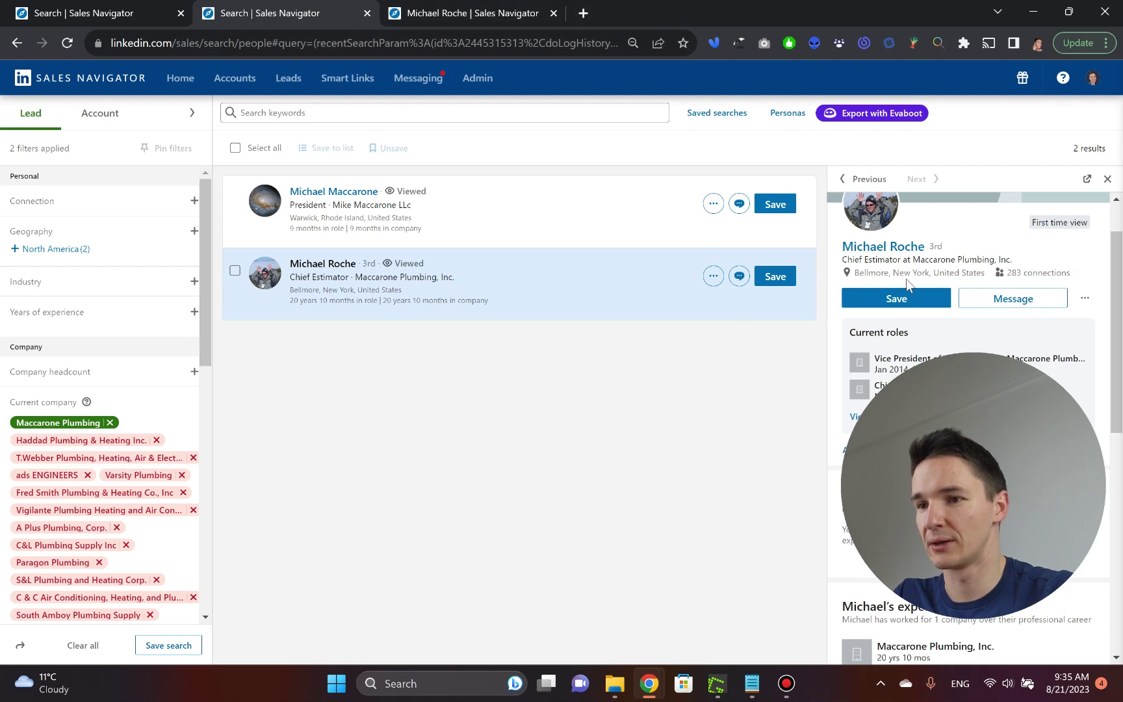
# - Check the Chief Estimator's lead tab, then open his more-actions menu in the search preview
pyautogui.click(487, 16)
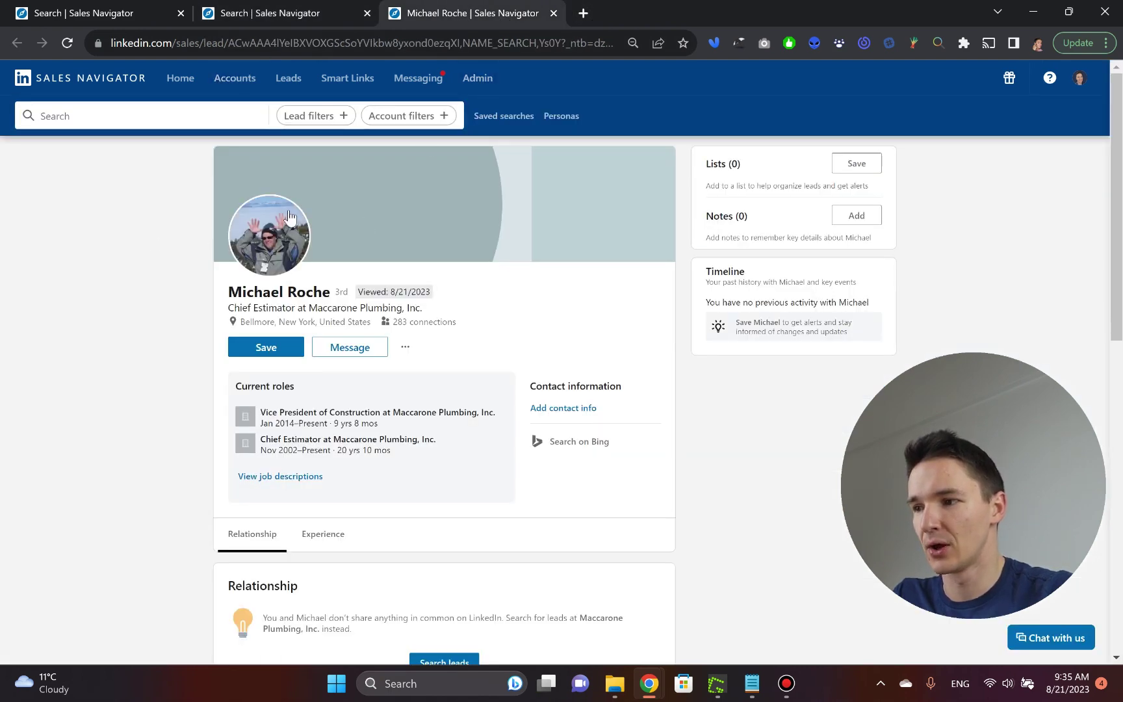
pyautogui.click(281, 22)
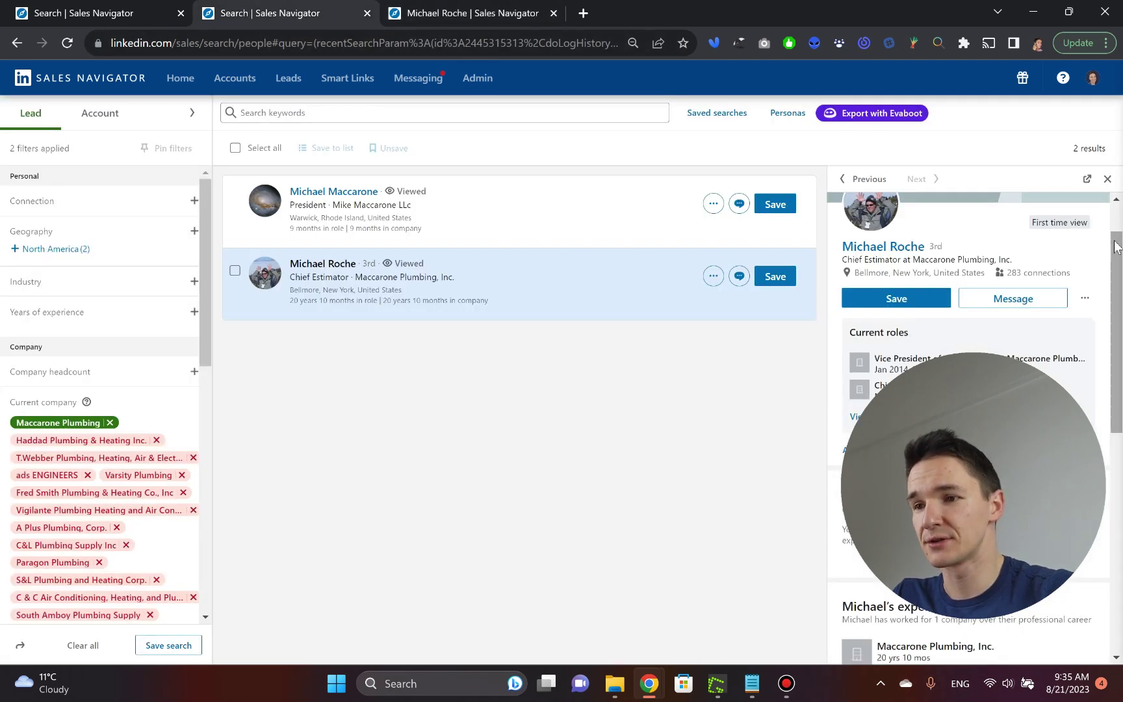
pyautogui.moveTo(1119, 309); pyautogui.dragTo(1120, 337)
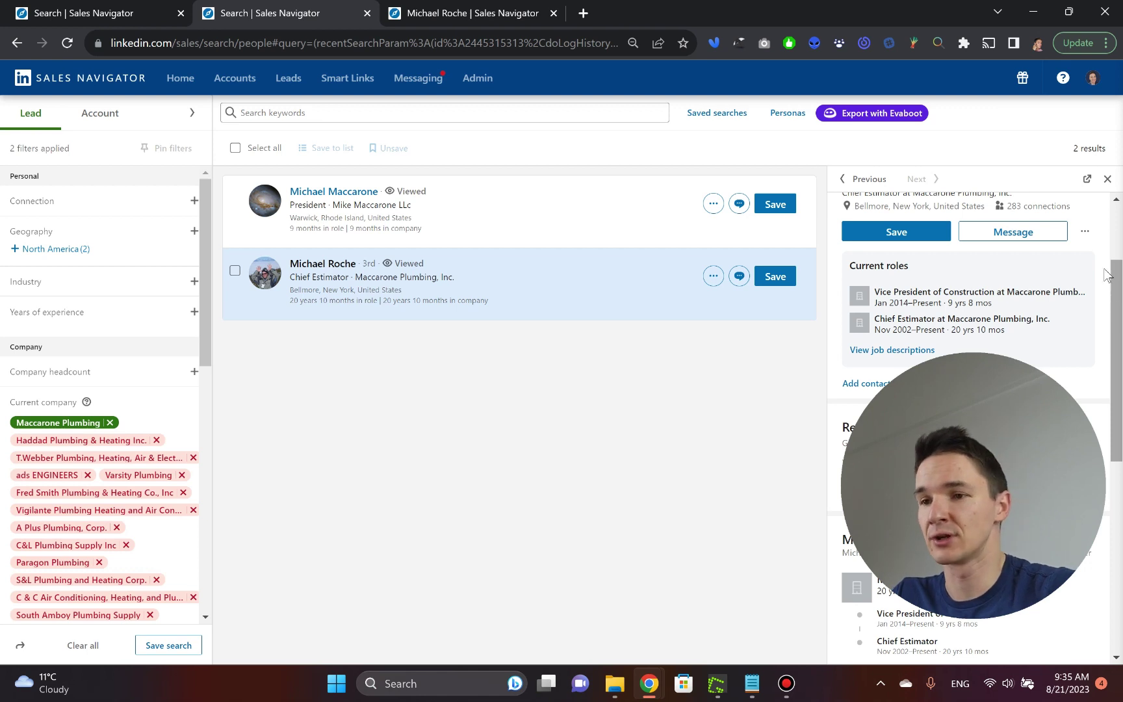
pyautogui.moveTo(1119, 294); pyautogui.dragTo(1119, 300)
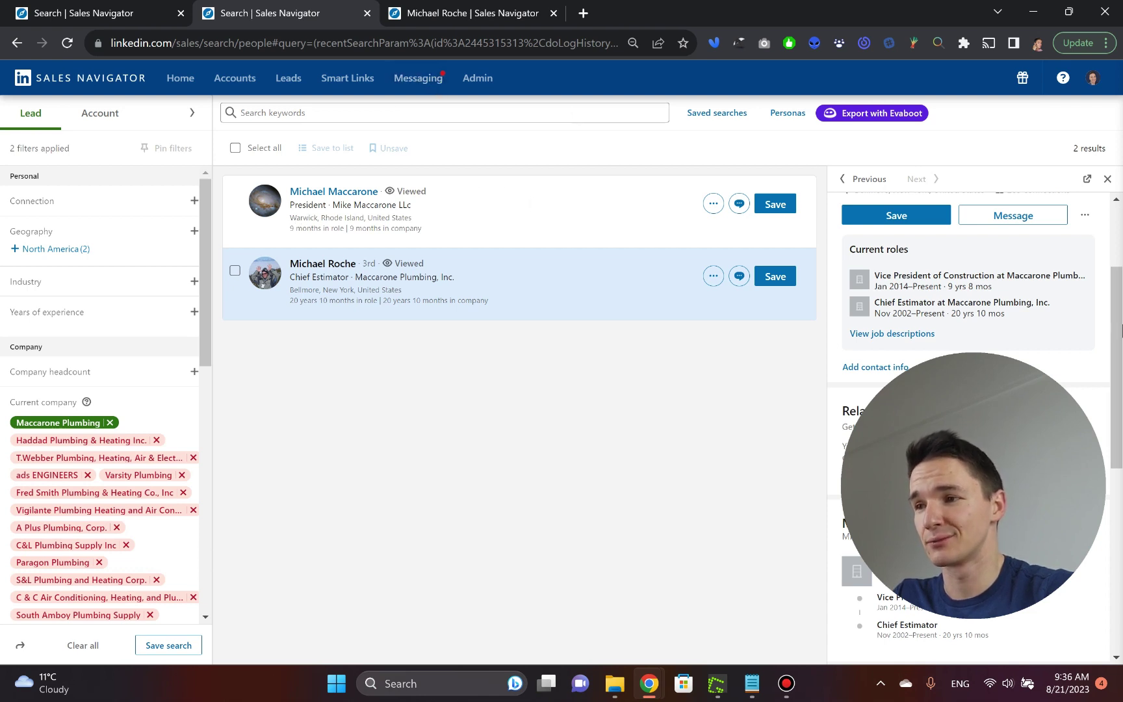
pyautogui.moveTo(1122, 335); pyautogui.dragTo(1111, 278)
pyautogui.scroll(-2, 1111, 277)
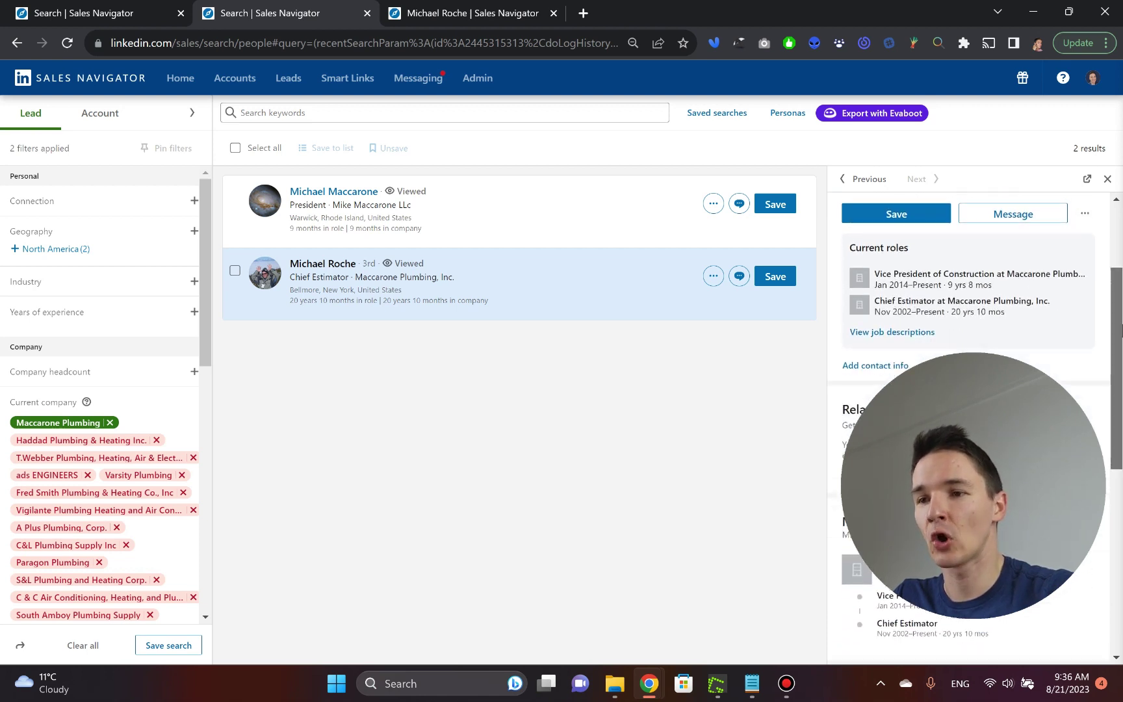
pyautogui.scroll(-1, 1098, 260)
pyautogui.click(1083, 216)
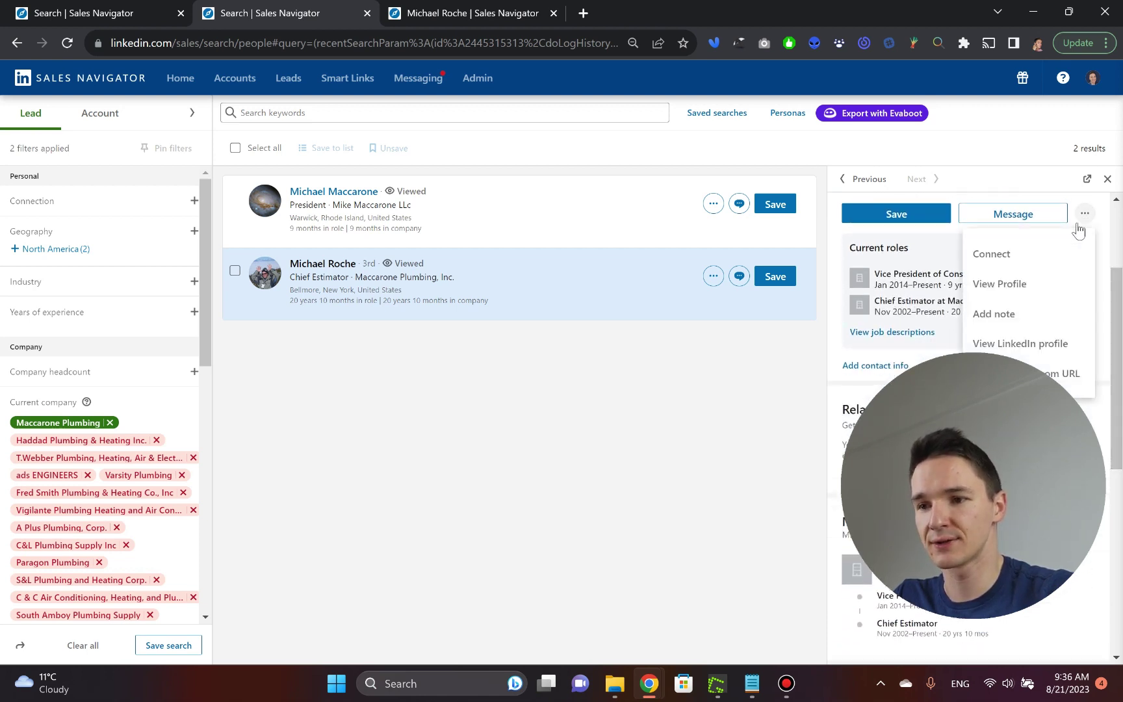
# - Open the Chief Estimator's standard LinkedIn profile in a new tab and review it
pyautogui.click(1057, 345)
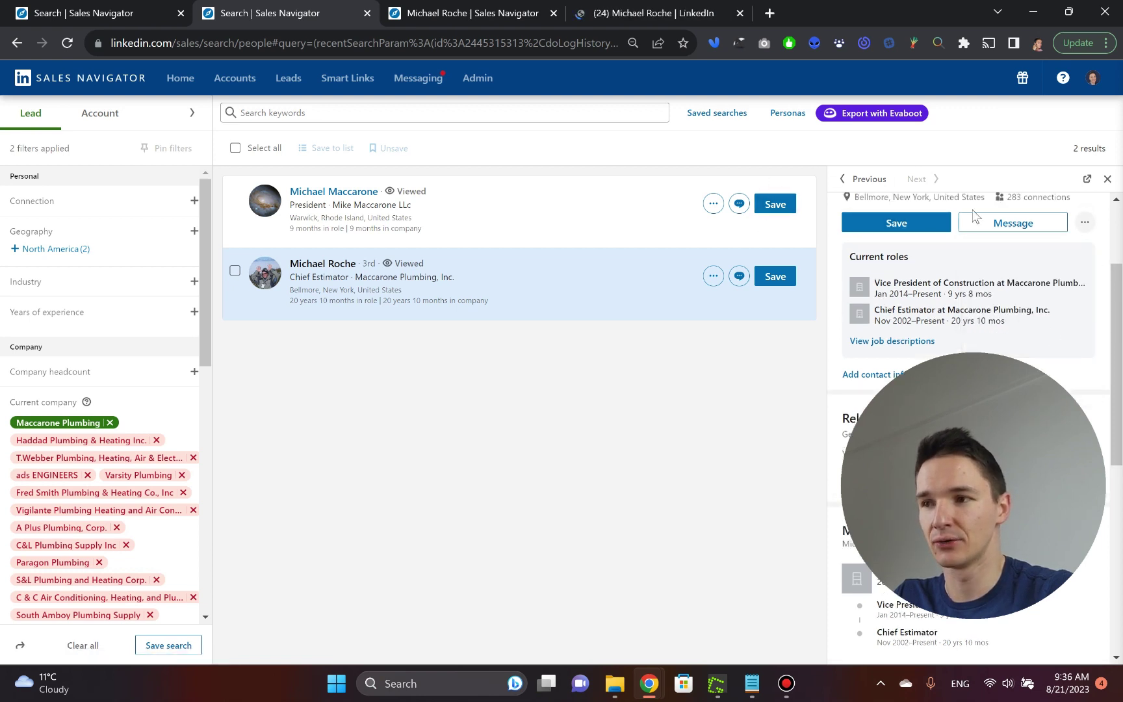
pyautogui.click(597, 14)
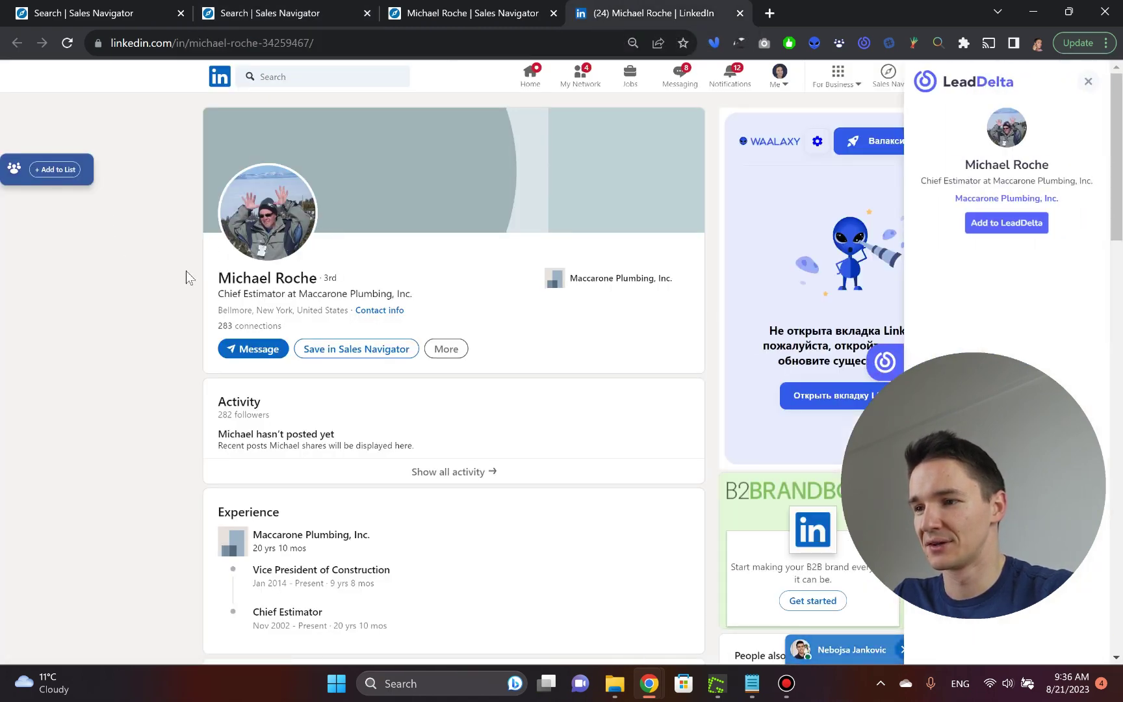
pyautogui.click(413, 7)
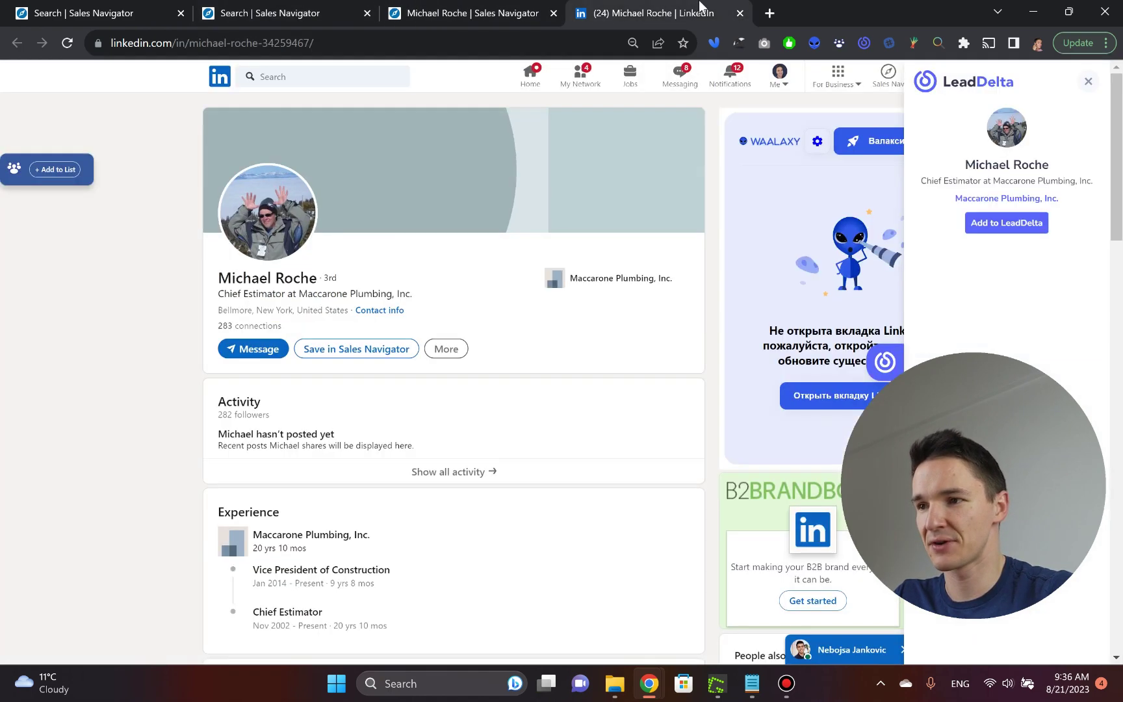
pyautogui.scroll(-5, 352, 214)
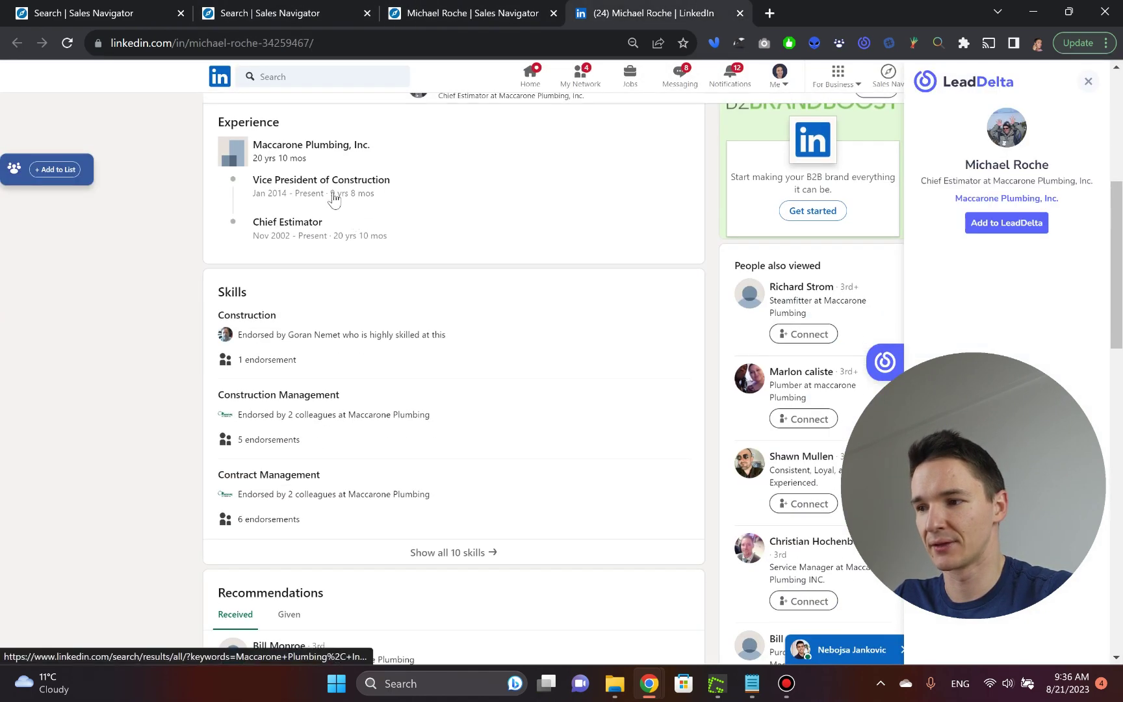
# - Return through his lead page to the Sales Navigator lead search results
pyautogui.click(465, 13)
pyautogui.scroll(-5, 504, 281)
pyautogui.scroll(5, 504, 281)
pyautogui.click(289, 22)
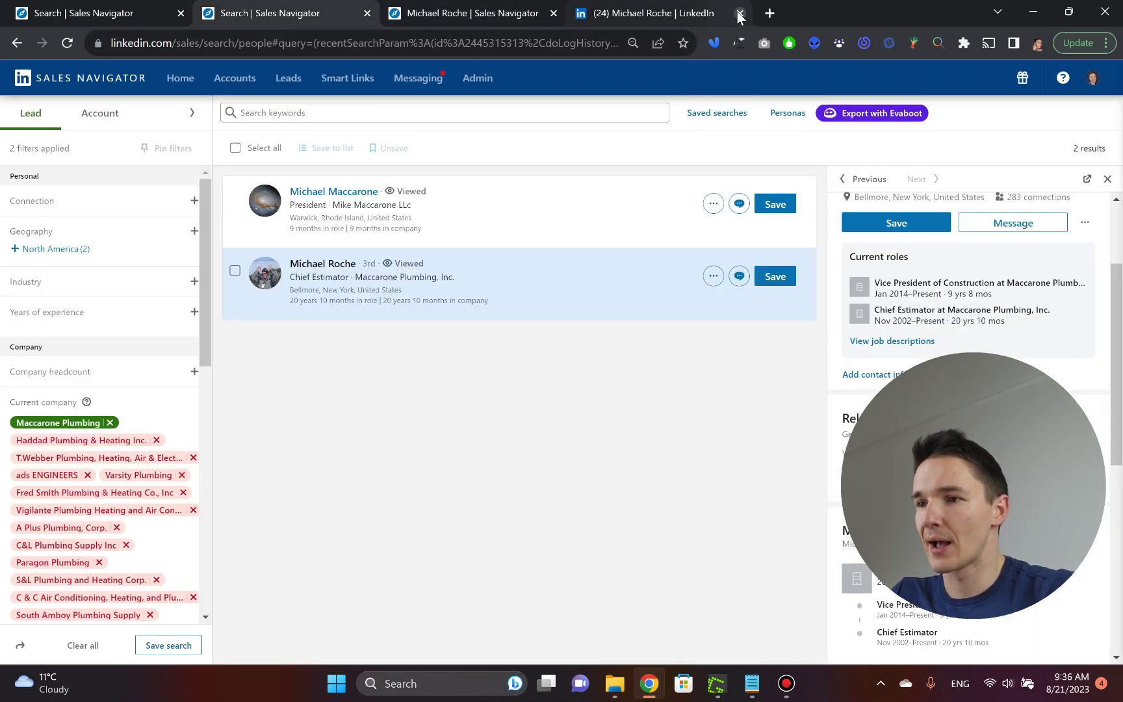
# - Close the Chief Estimator's lead tab and return to the lead search results
pyautogui.click(554, 13)
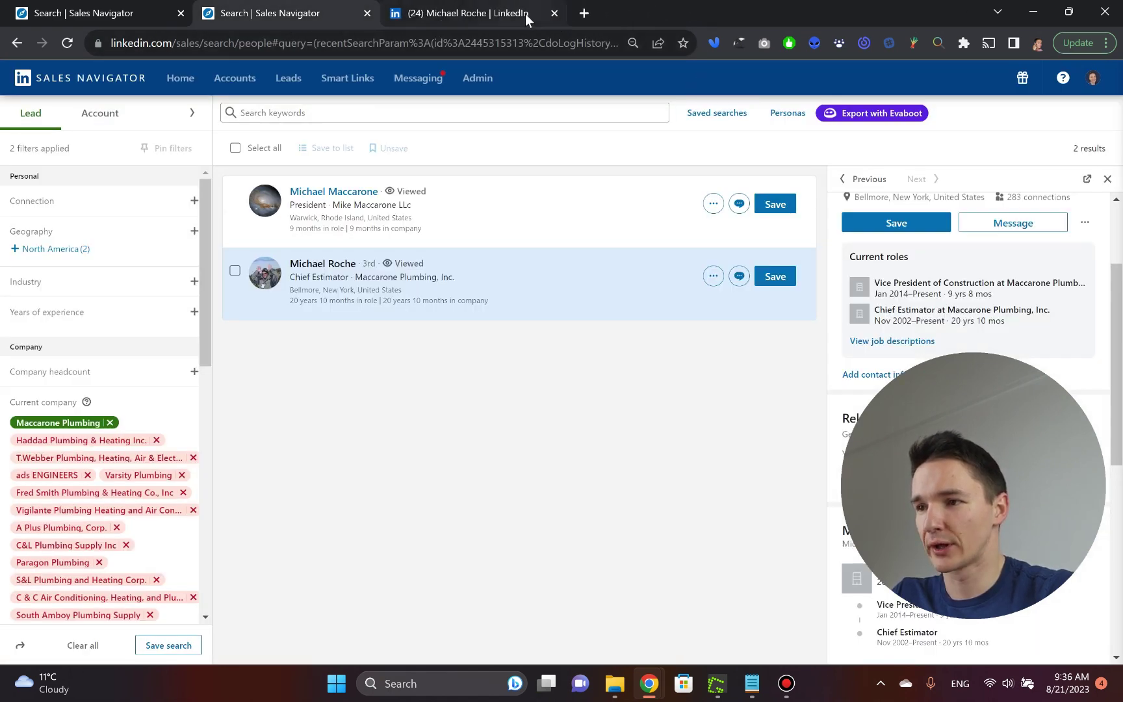
pyautogui.click(343, 195)
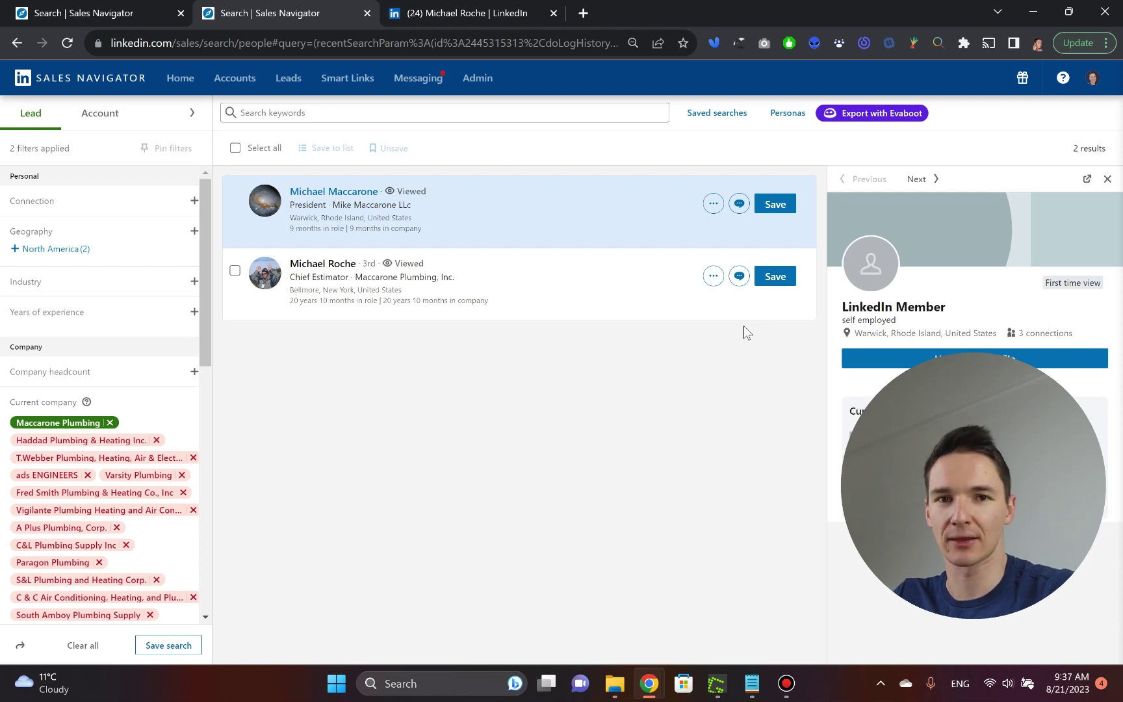
pyautogui.click(459, 12)
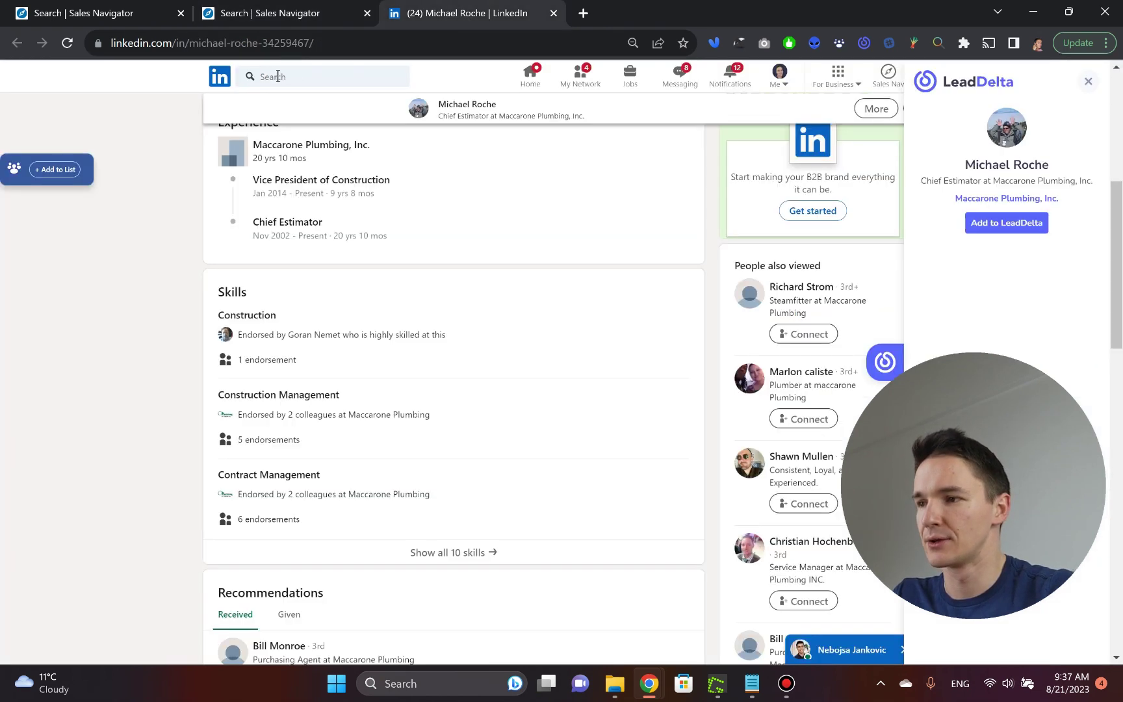
pyautogui.click(284, 13)
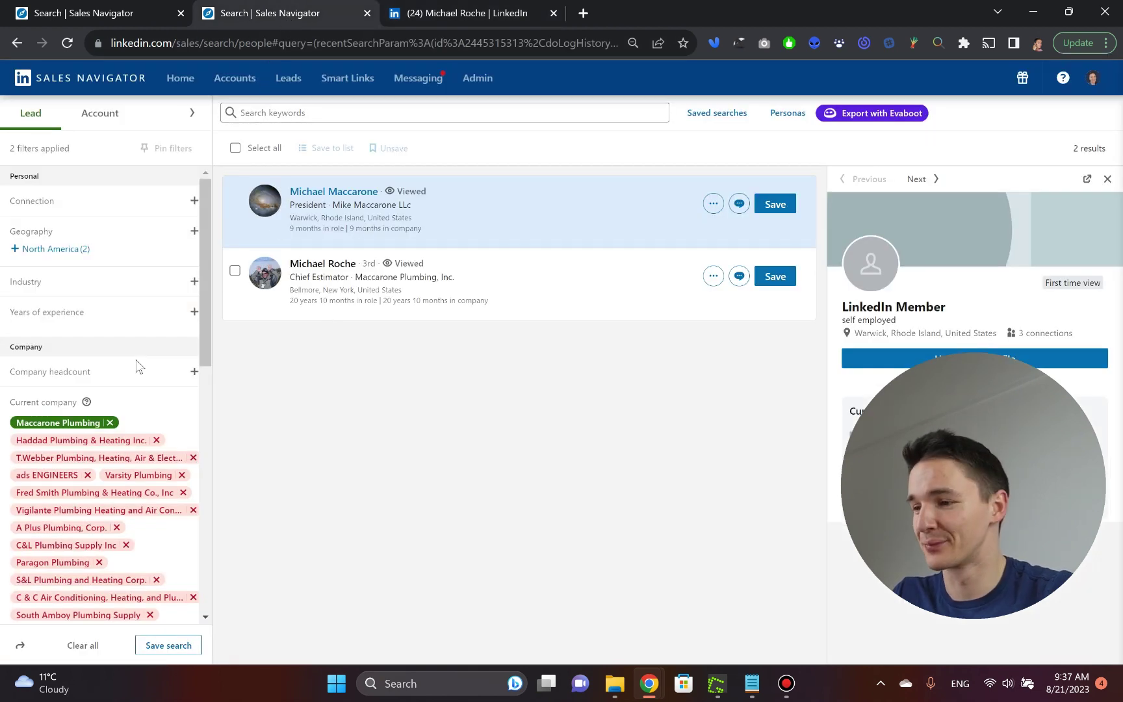
pyautogui.scroll(-1, 153, 335)
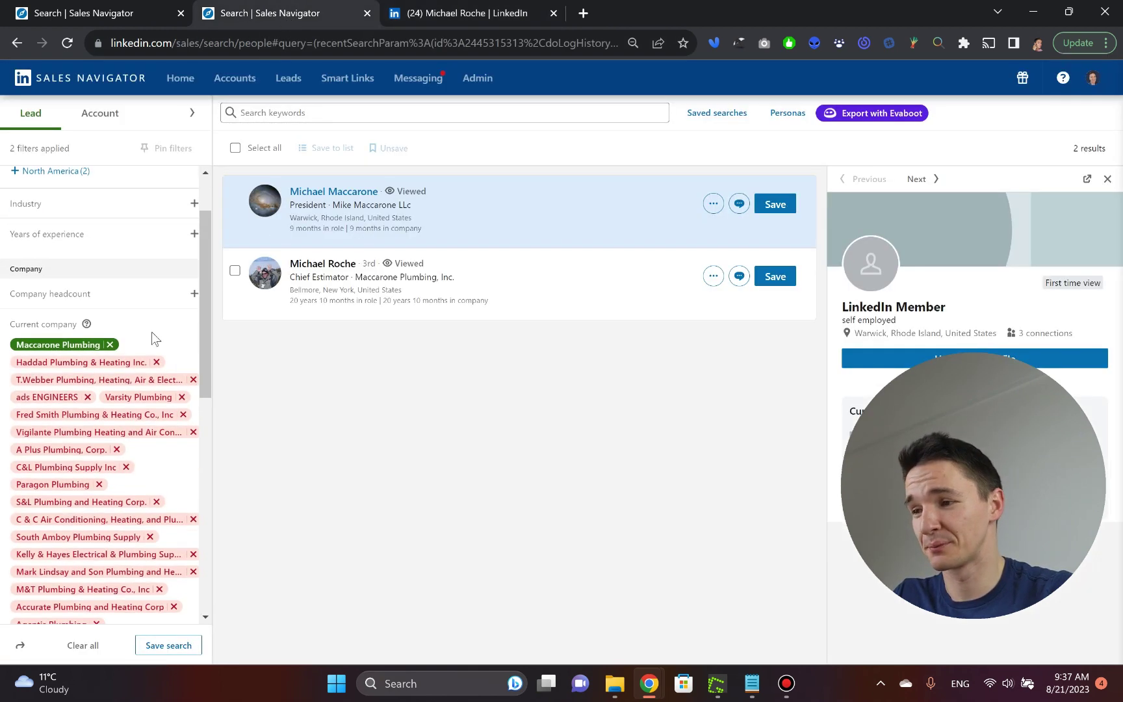
# - Switch the current-company filter from Maccarone Plumbing to Haddad Plumbing & Heating
pyautogui.click(97, 346)
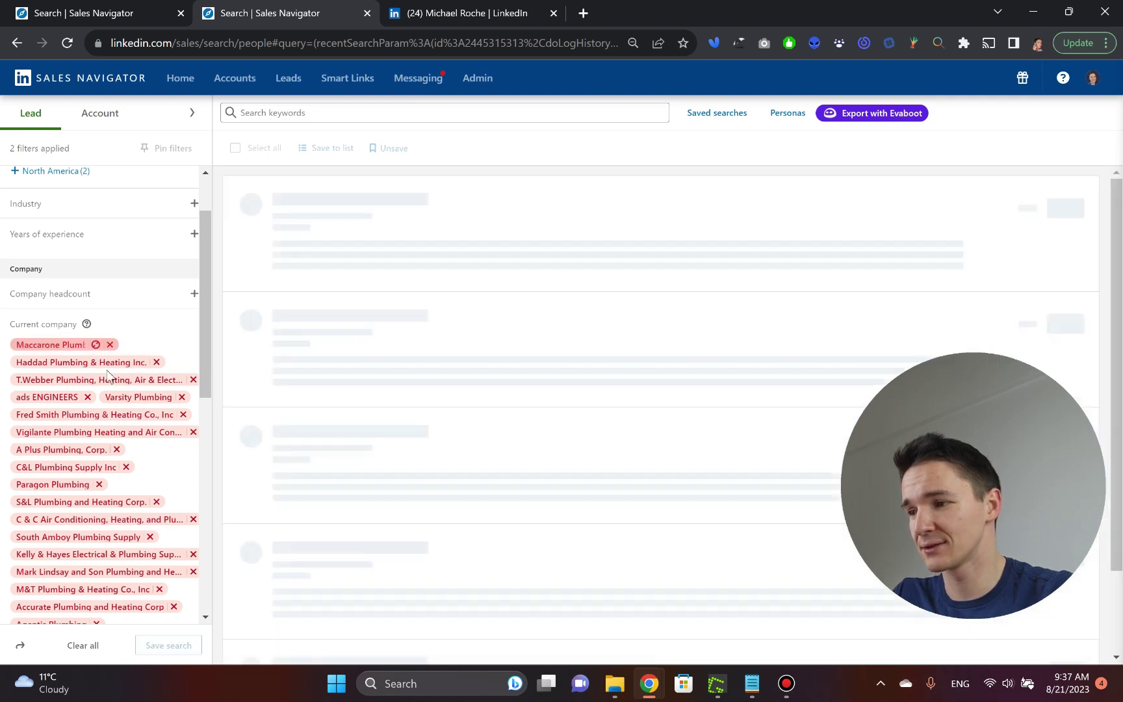
pyautogui.click(141, 363)
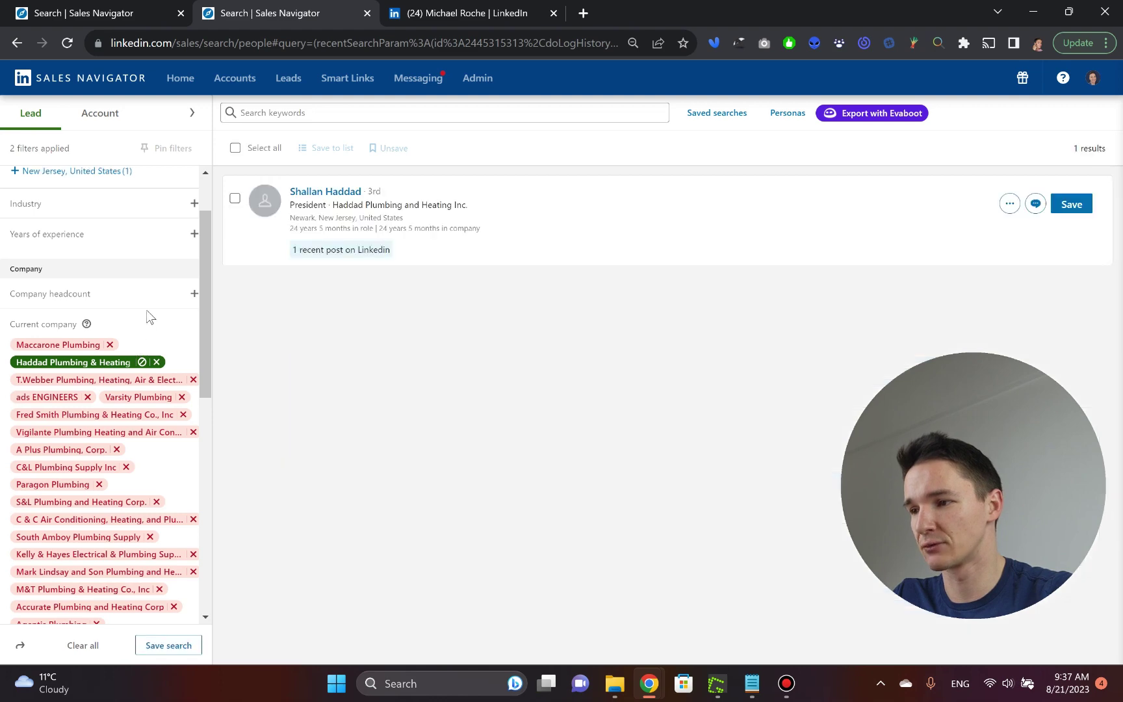
pyautogui.scroll(-8, 129, 350)
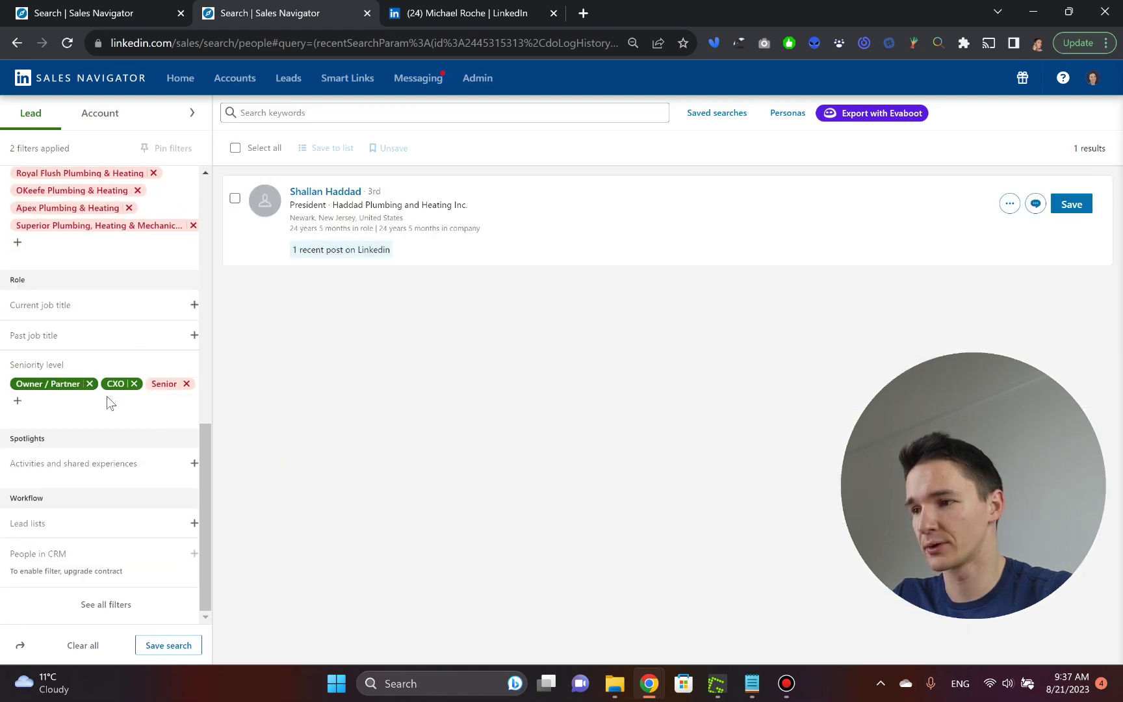
pyautogui.scroll(10, 108, 401)
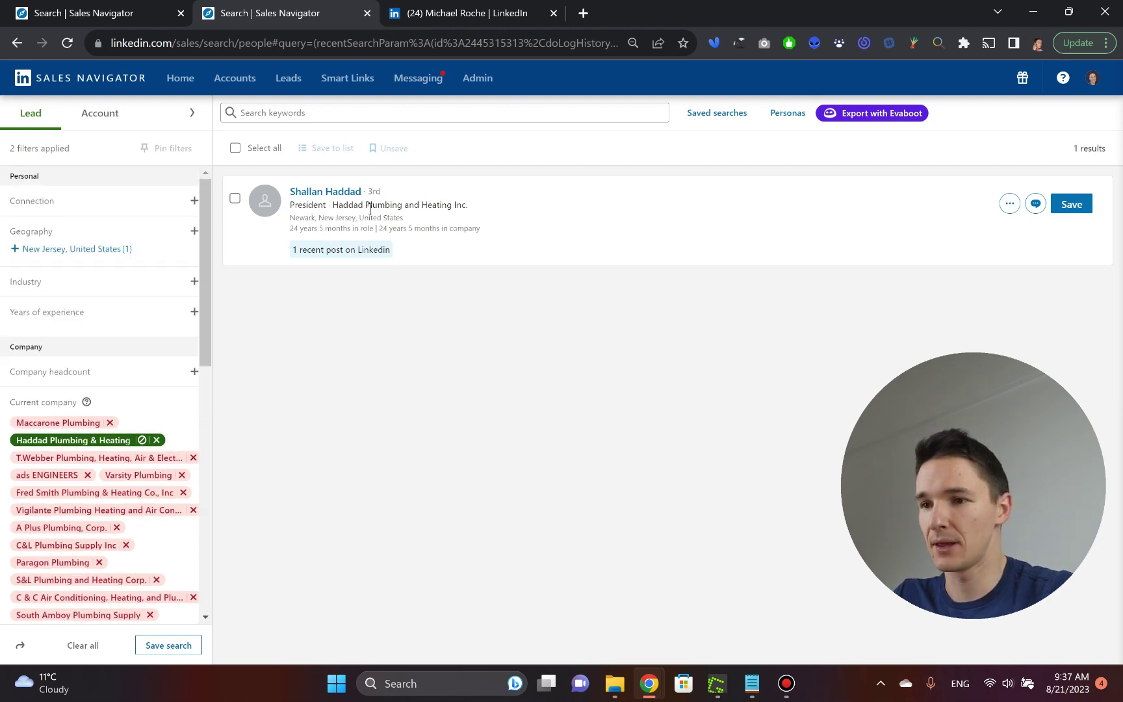
# - Open the Haddad Plumbing & Heating president's standard LinkedIn profile in a new tab
pyautogui.click(345, 193)
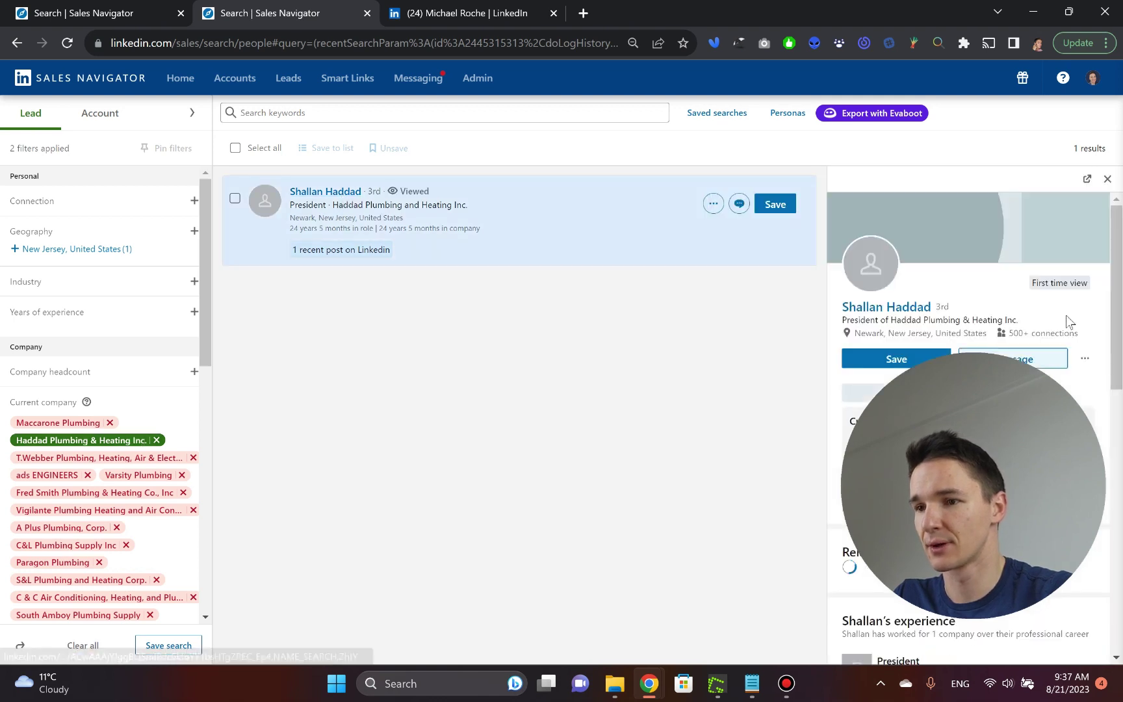
pyautogui.scroll(-2, 1105, 260)
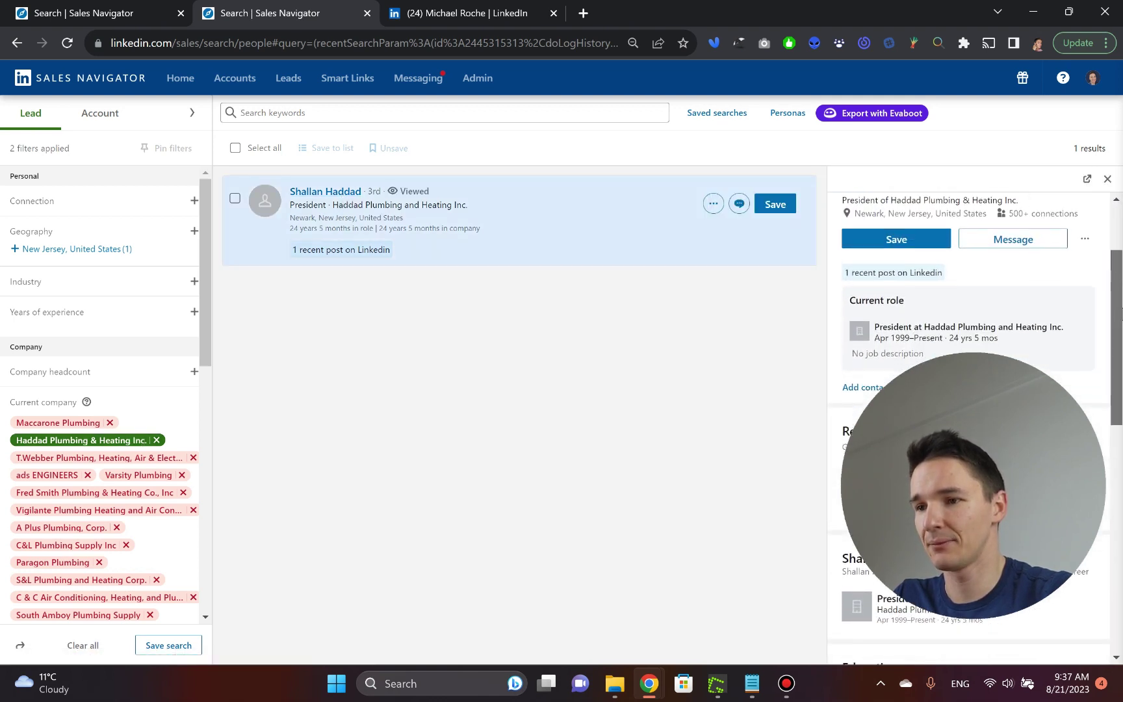
pyautogui.click(1085, 231)
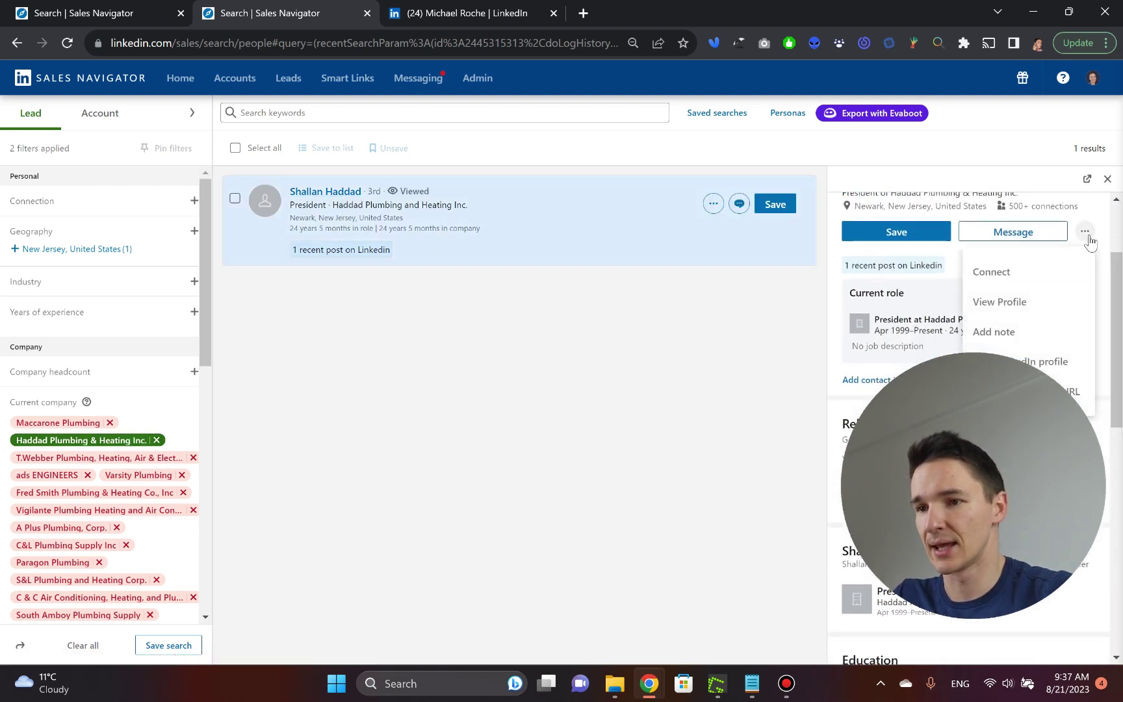
pyautogui.click(1070, 356)
pyautogui.click(650, 9)
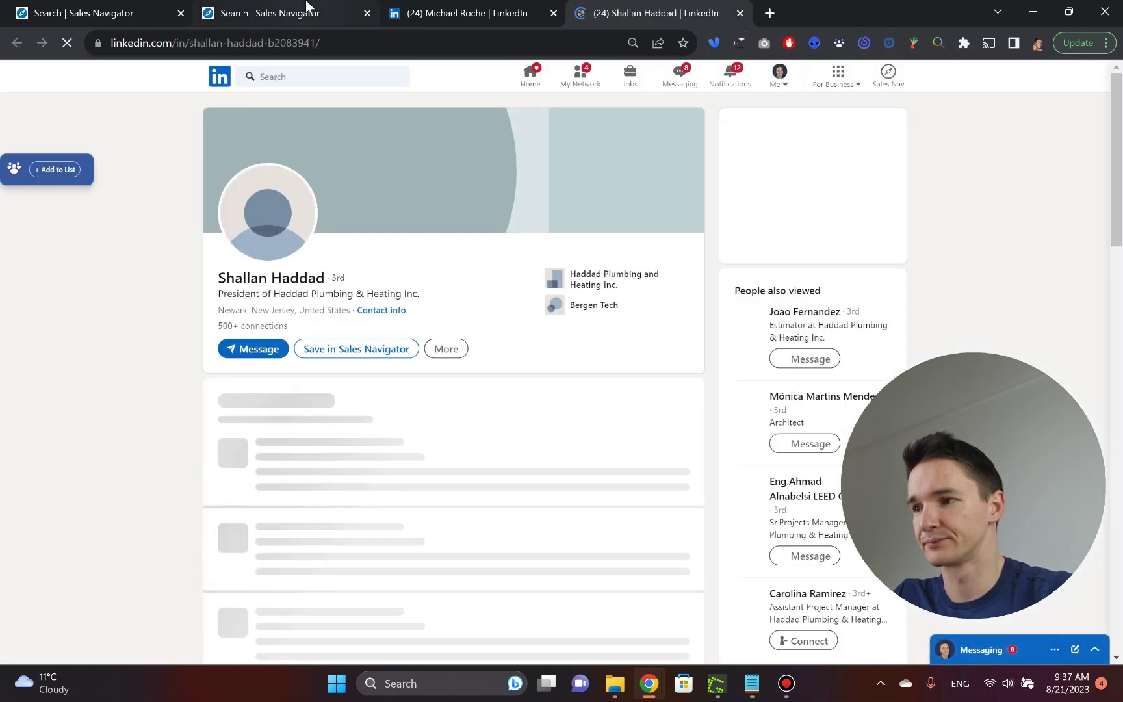
# - Return to the lead search tab and scroll through the company filters
pyautogui.click(315, 8)
pyautogui.scroll(-1, 86, 416)
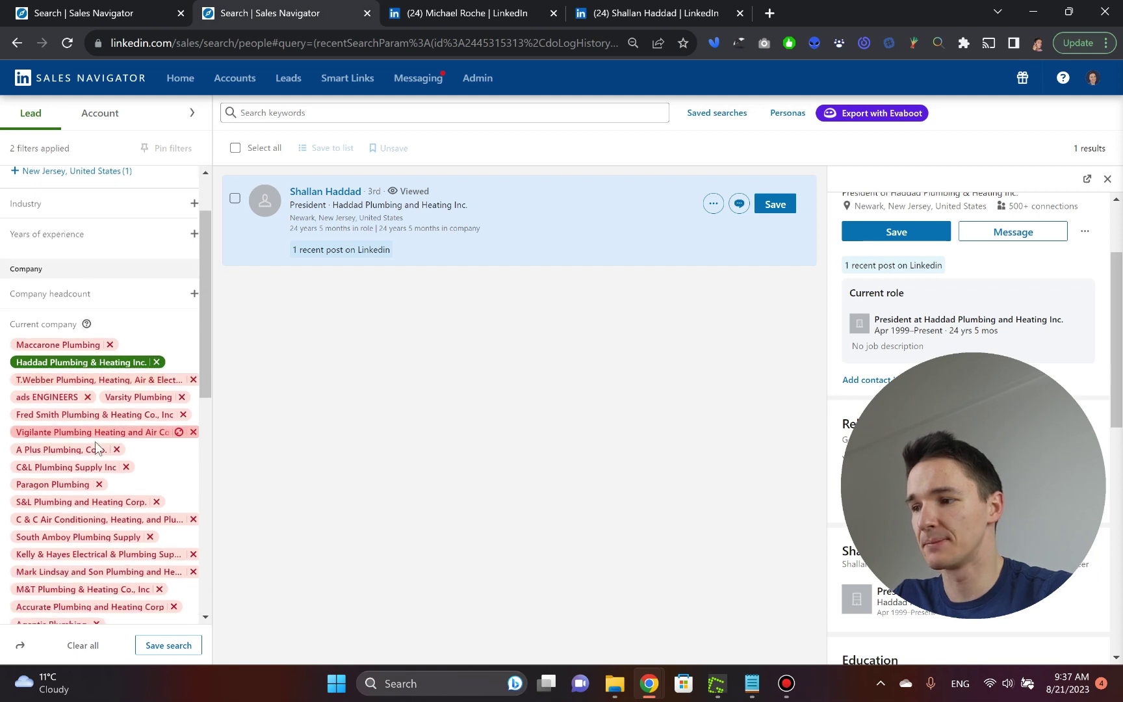
pyautogui.scroll(-2, 104, 452)
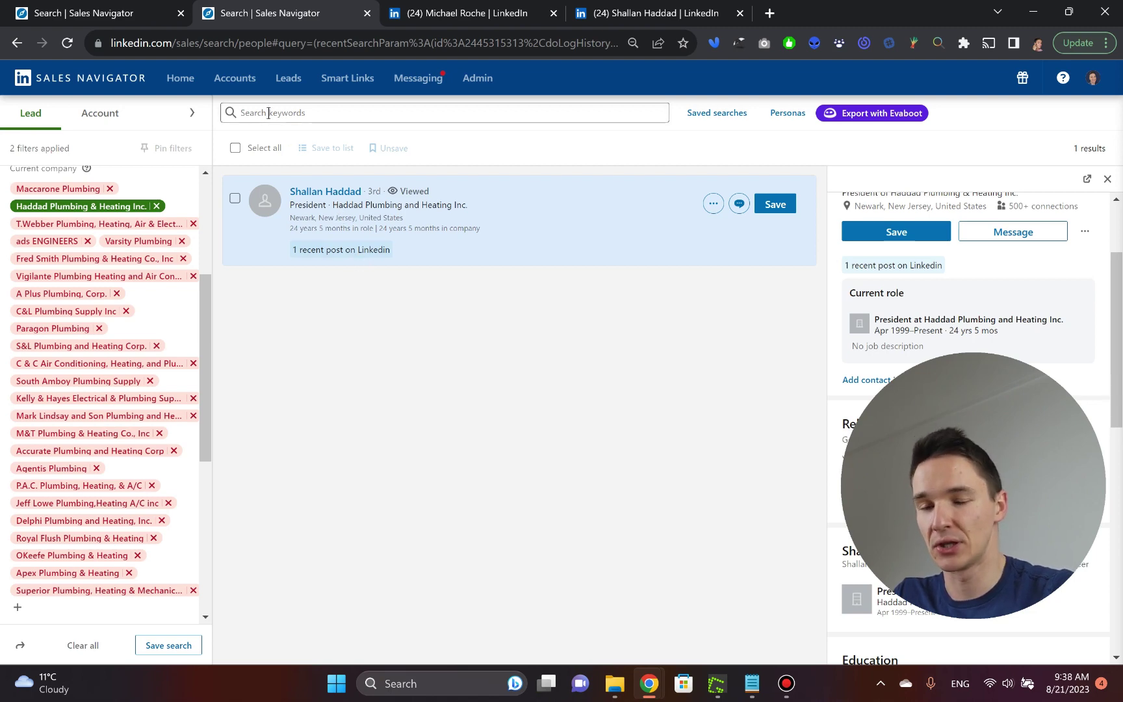
# - Go to page 2 of the 192 plumbing company results and select all 25 companies
pyautogui.click(133, 13)
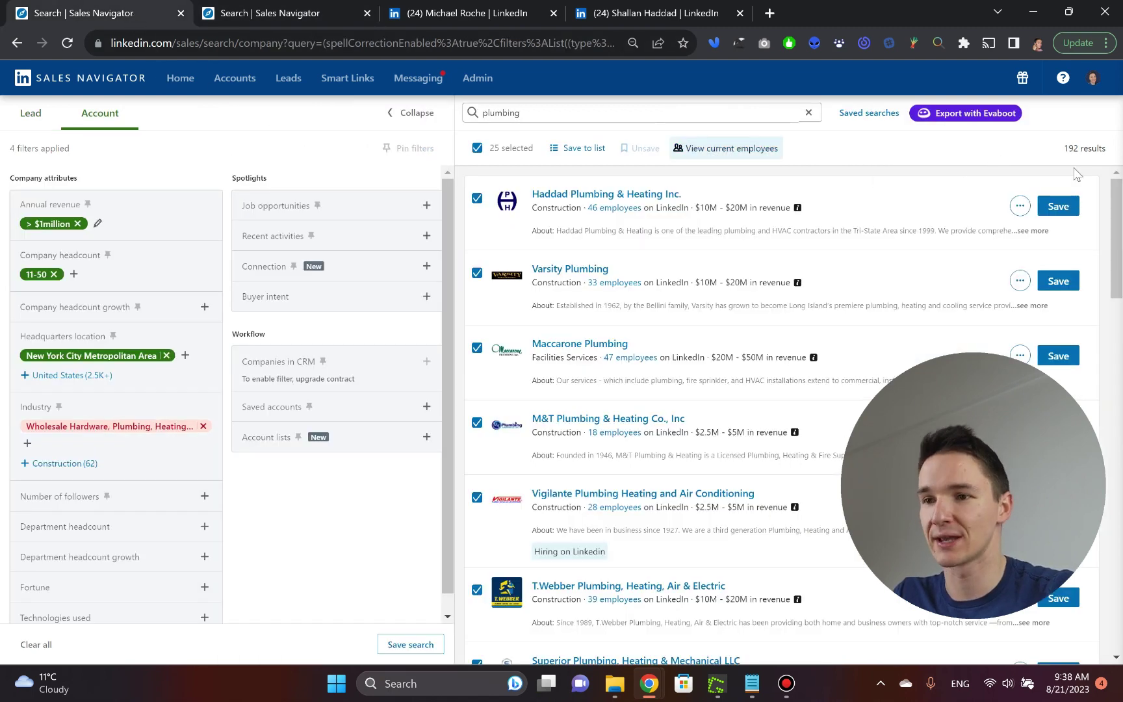
pyautogui.moveTo(1064, 149); pyautogui.dragTo(1079, 171)
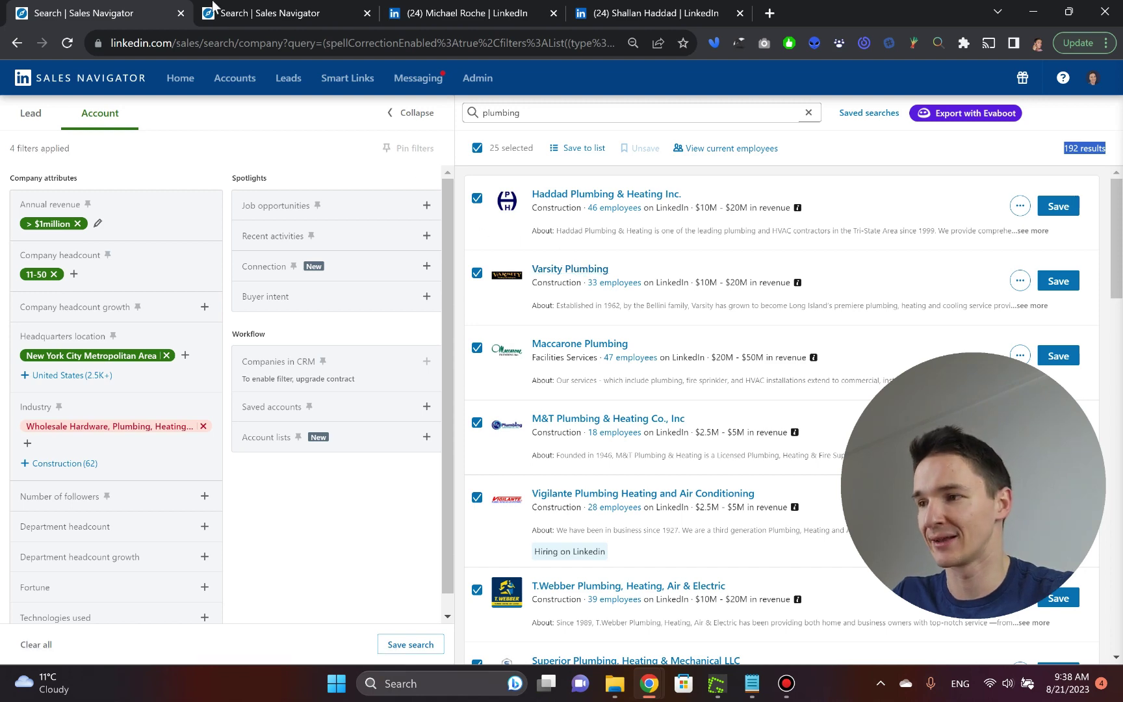
pyautogui.click(284, 13)
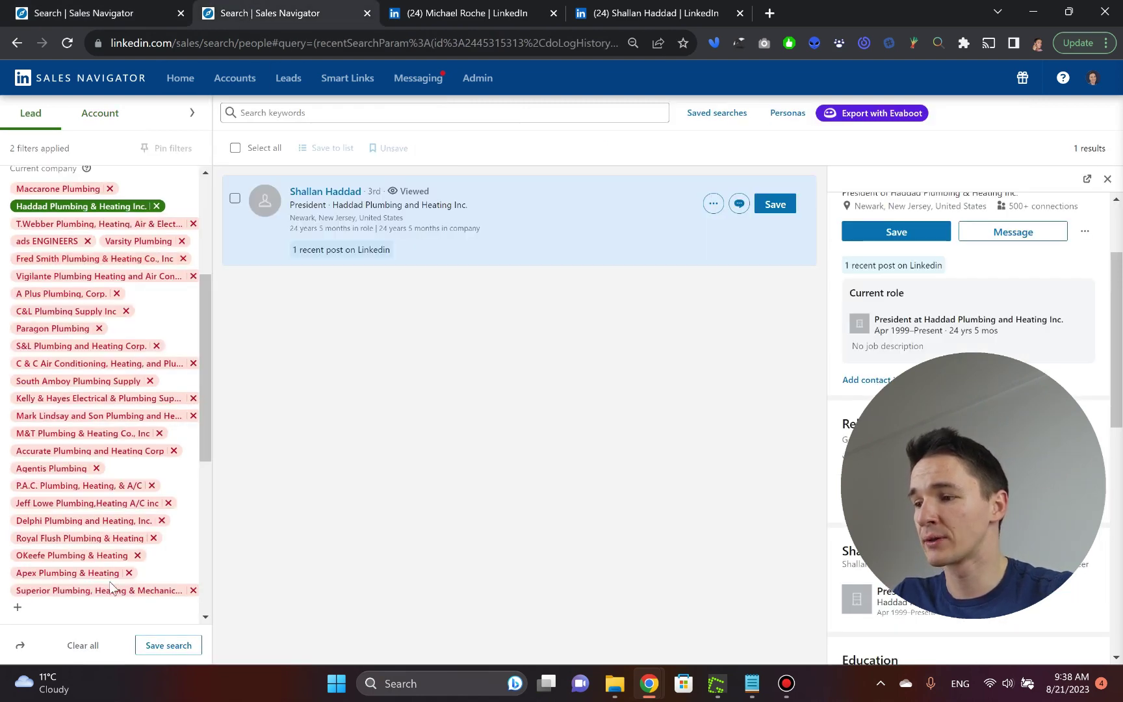
pyautogui.click(144, 9)
pyautogui.scroll(-20, 680, 263)
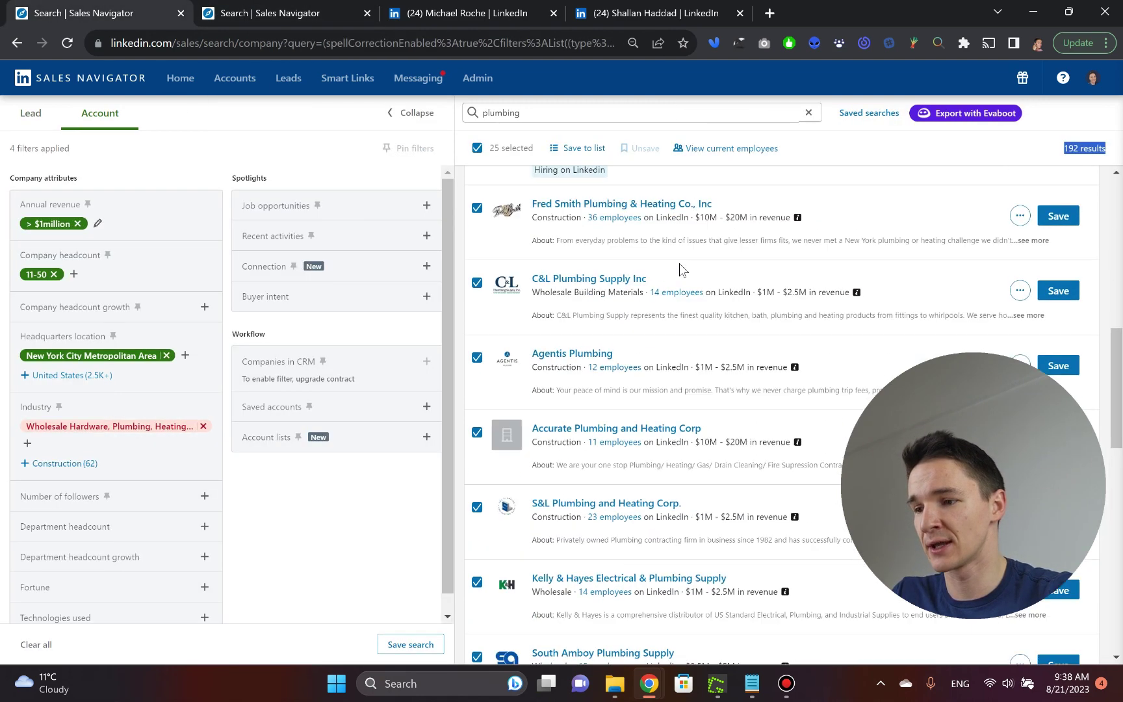
pyautogui.click(733, 634)
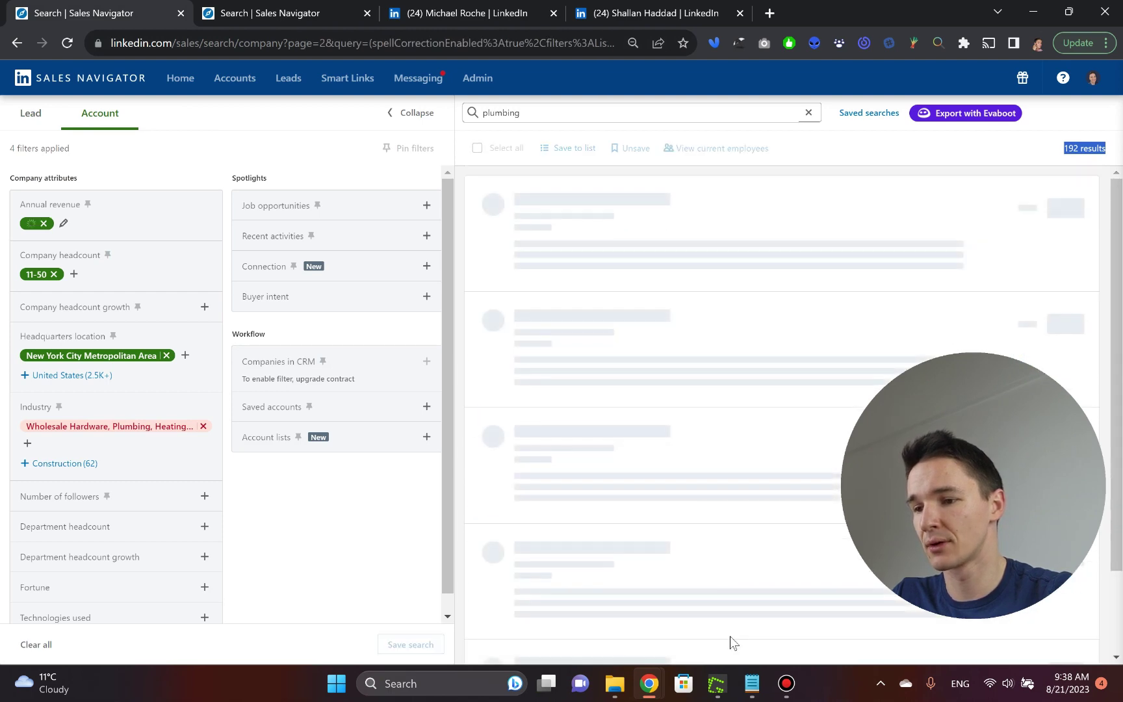
pyautogui.click(479, 148)
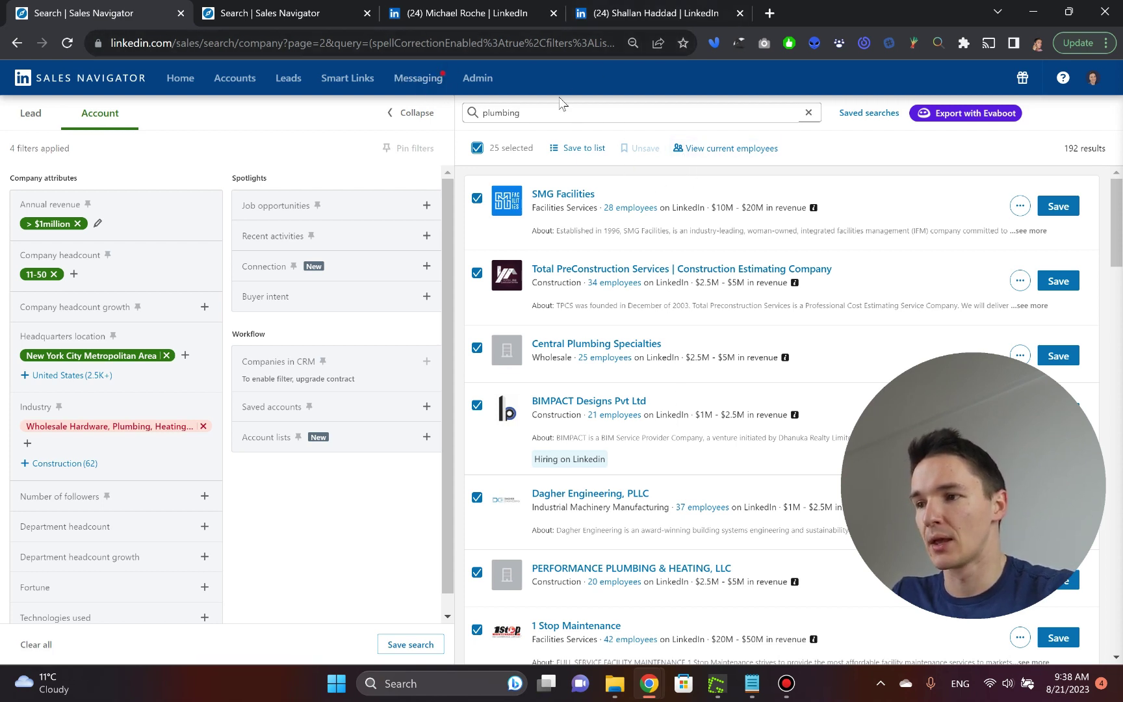
# - Return to the standard LinkedIn profile tab of Haddad Plumbing & Heating Inc.'s president
pyautogui.click(609, 11)
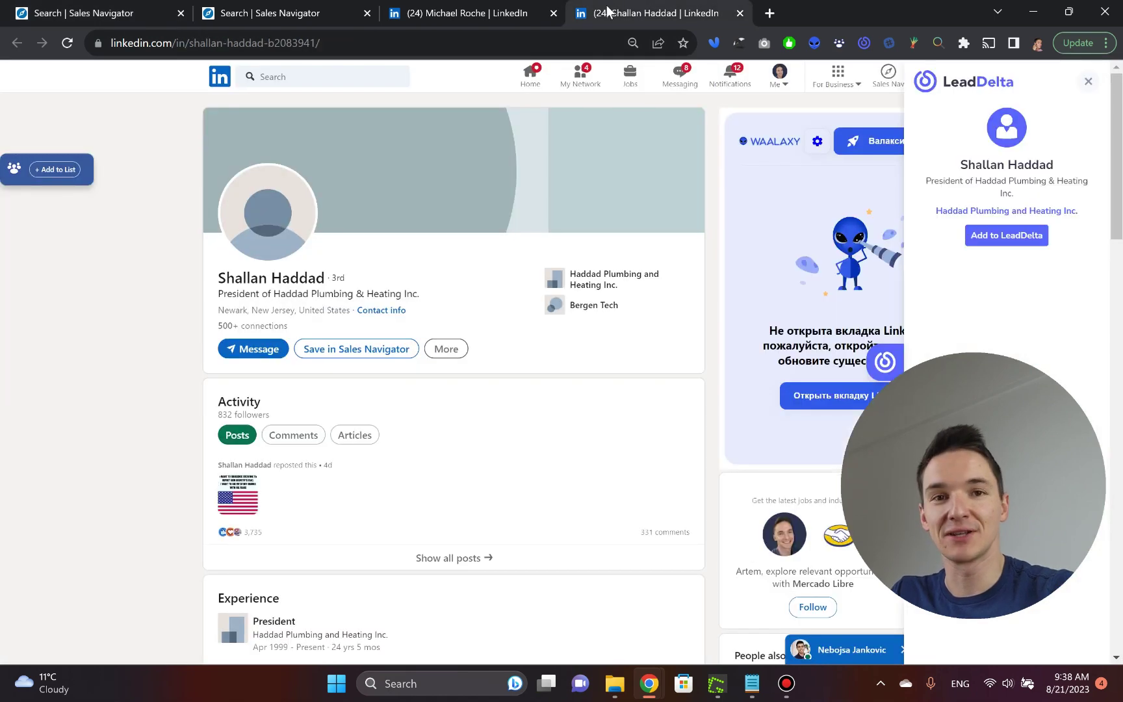